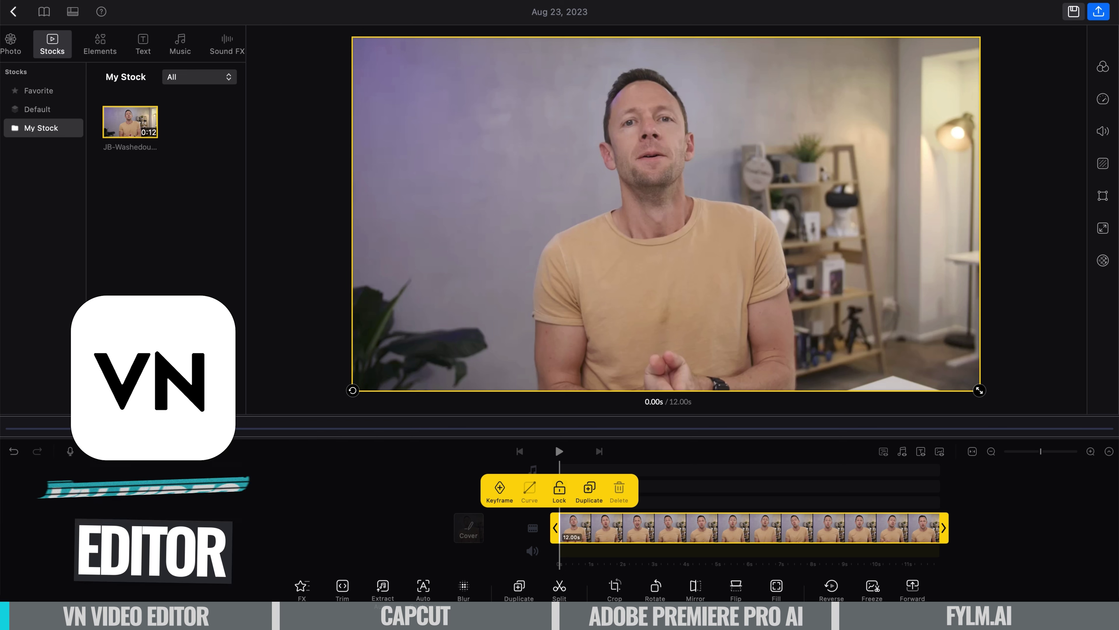
- Open the filter presets for the clip and try the Aesthetic looks A1 to A4
key("space")
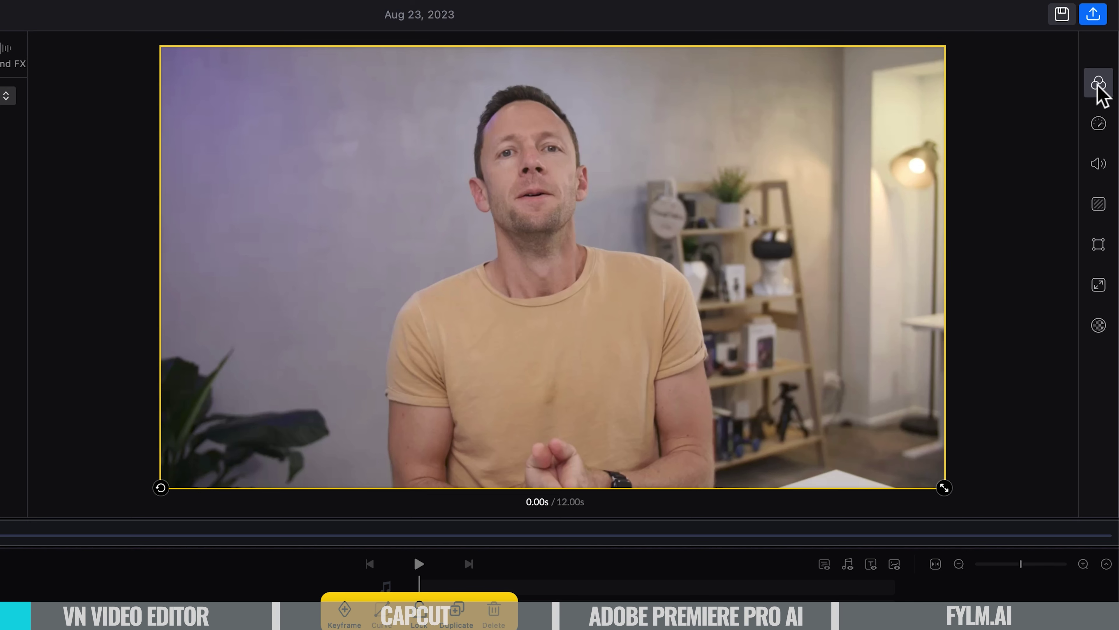
left_click(1097, 84)
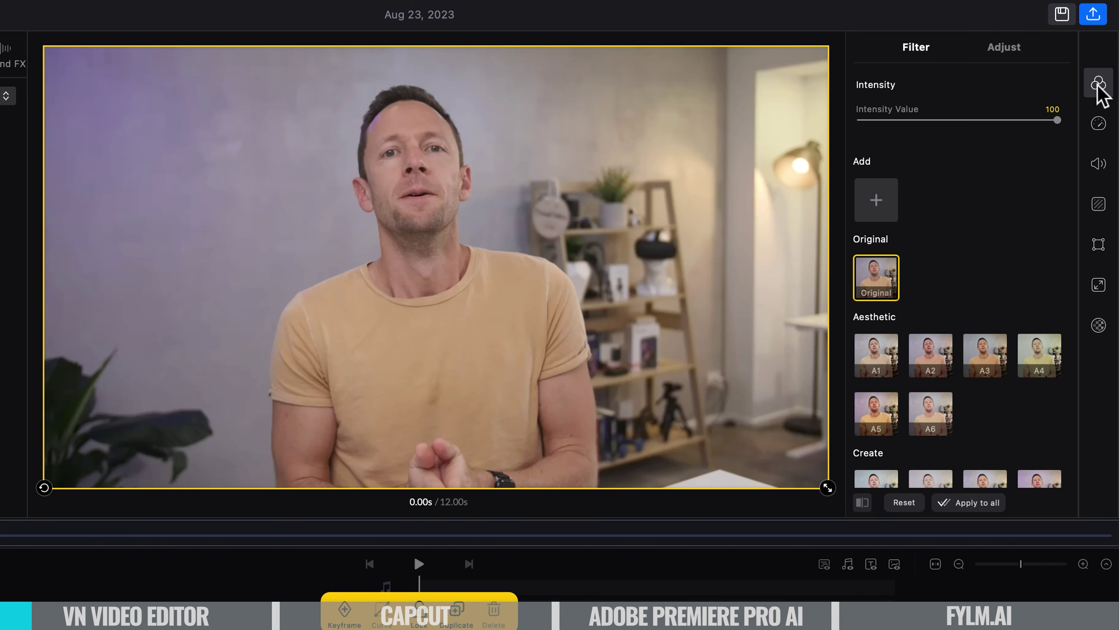
scroll(1025, 329, "down", 3)
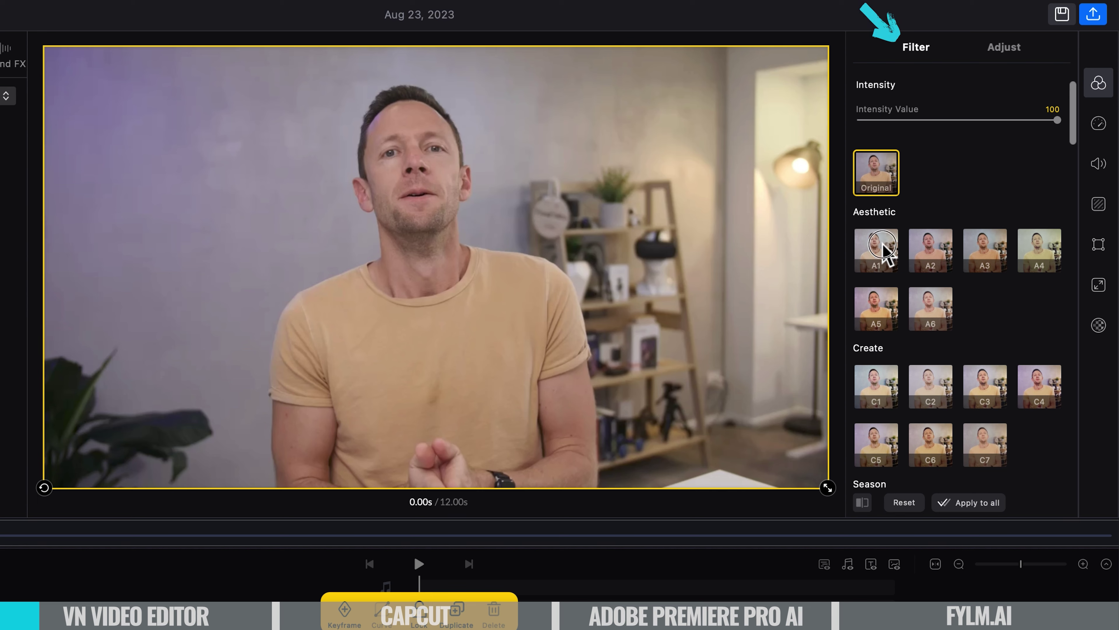
left_click(891, 252)
left_click(930, 254)
left_click(982, 252)
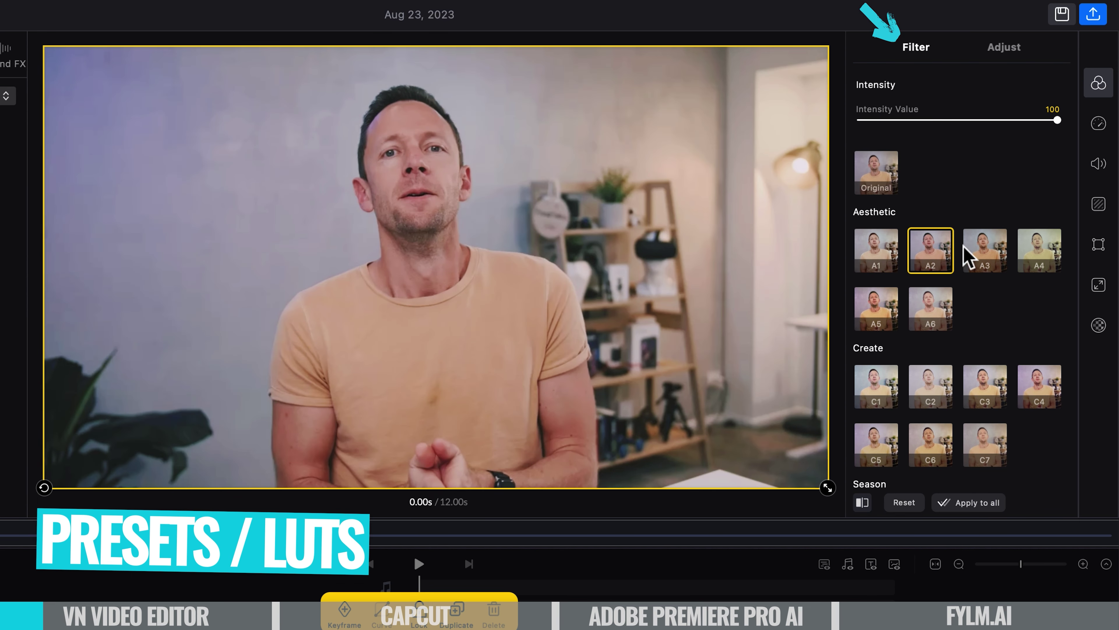
left_click(1031, 252)
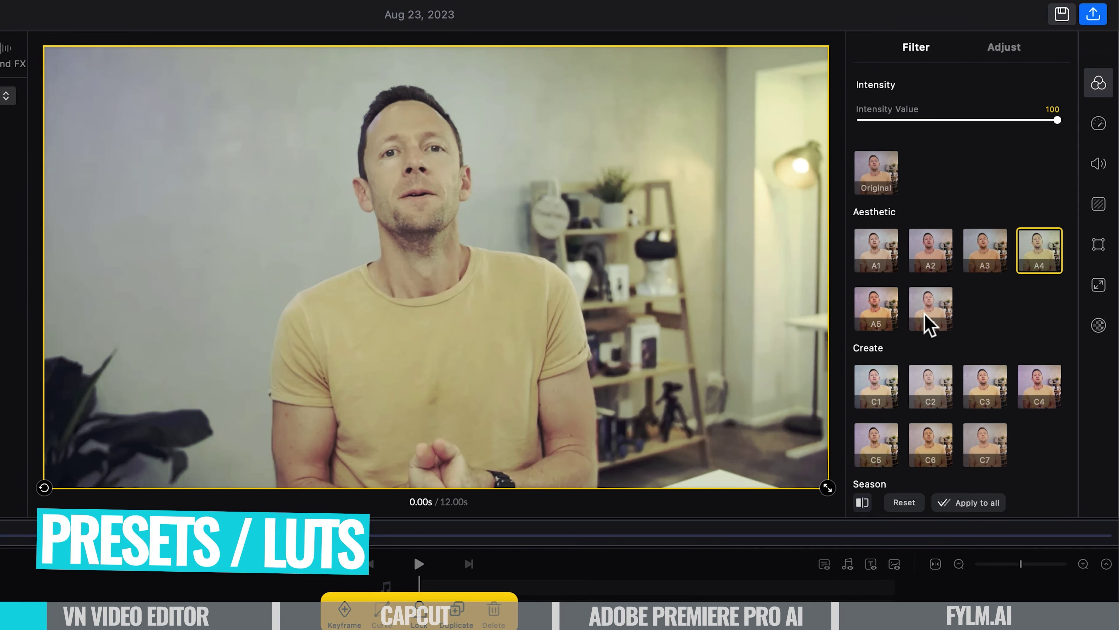
- Try filters A5, C2, C3, C4 and C7 on the clip and return it to Original
left_click(886, 315)
left_click(926, 383)
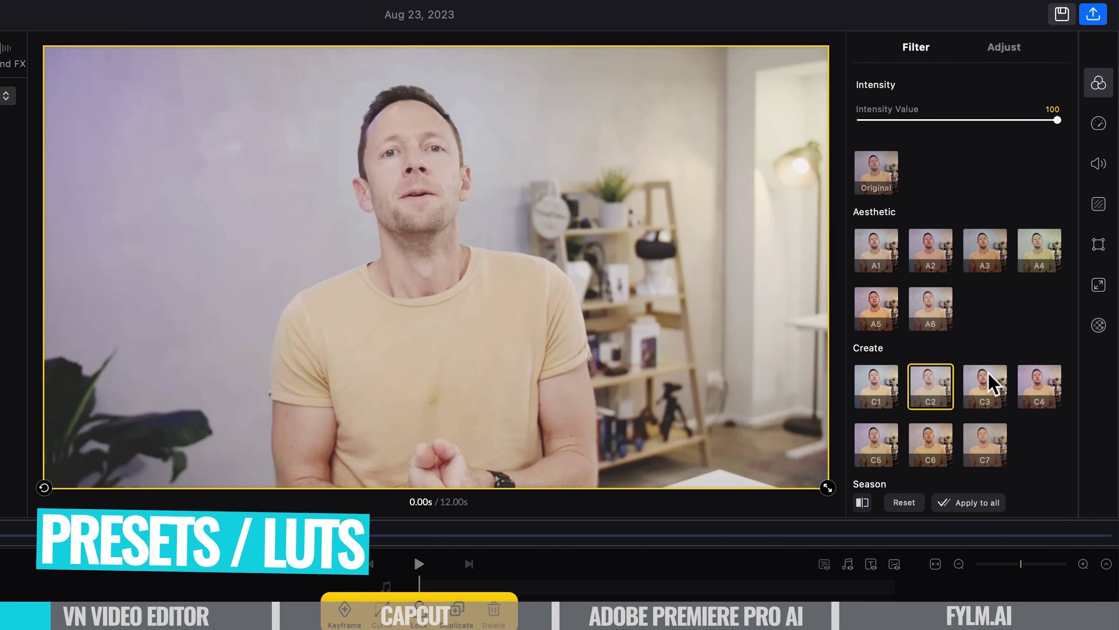
left_click(985, 381)
left_click(1037, 386)
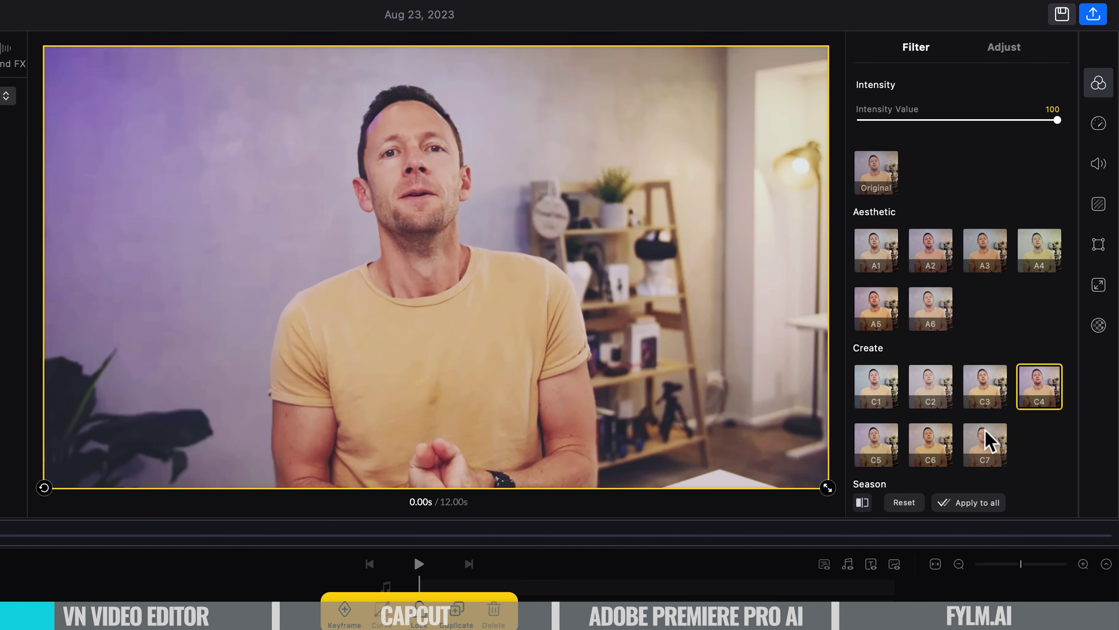
left_click(986, 441)
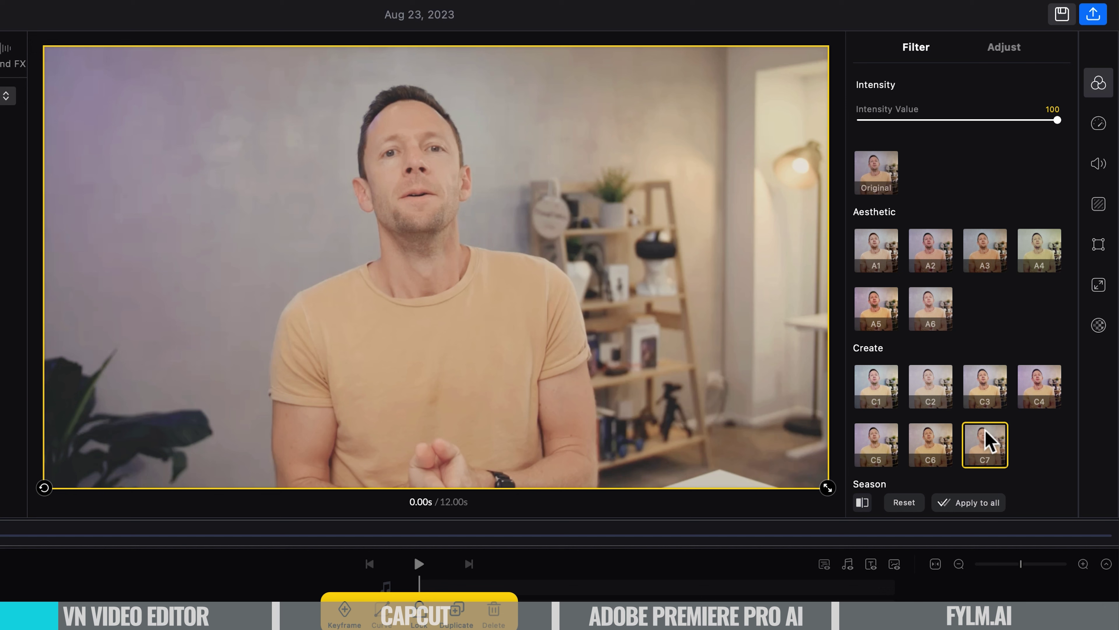
scroll(969, 397, "up", 3)
left_click(876, 278)
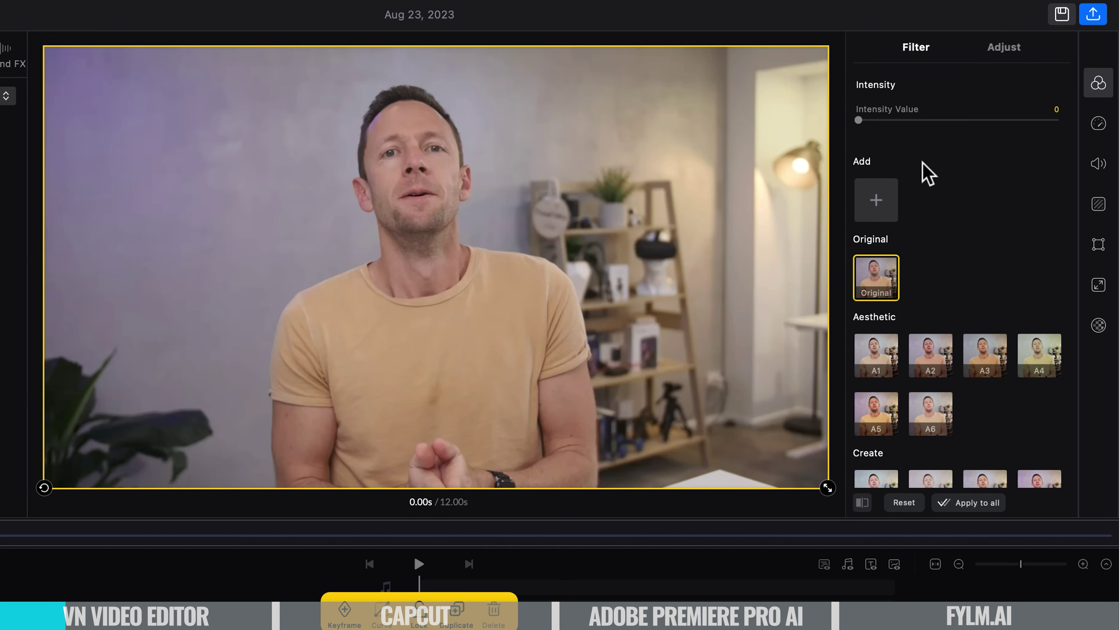
- Set the clip's exposure to +16 and its temperature to +1
left_click(1001, 49)
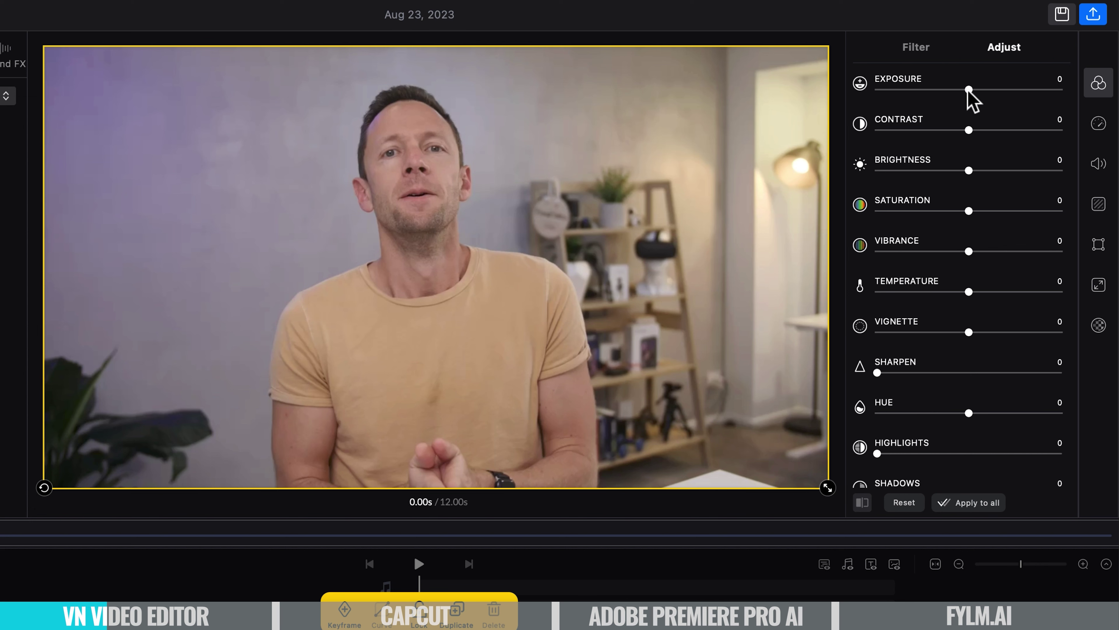
mouse_move(968, 90)
left_mouse_down()
mouse_move(987, 90)
mouse_move(925, 91)
mouse_move(983, 90)
mouse_move(981, 102)
left_mouse_up()
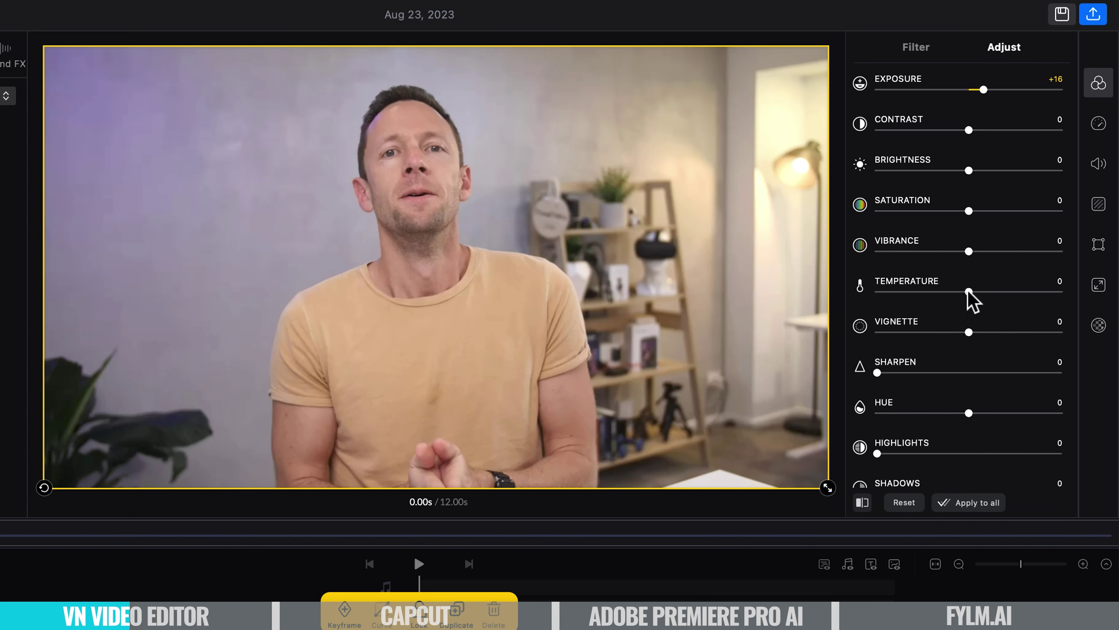
mouse_move(966, 289)
left_mouse_down()
mouse_move(943, 292)
mouse_move(987, 292)
mouse_move(970, 291)
left_mouse_up()
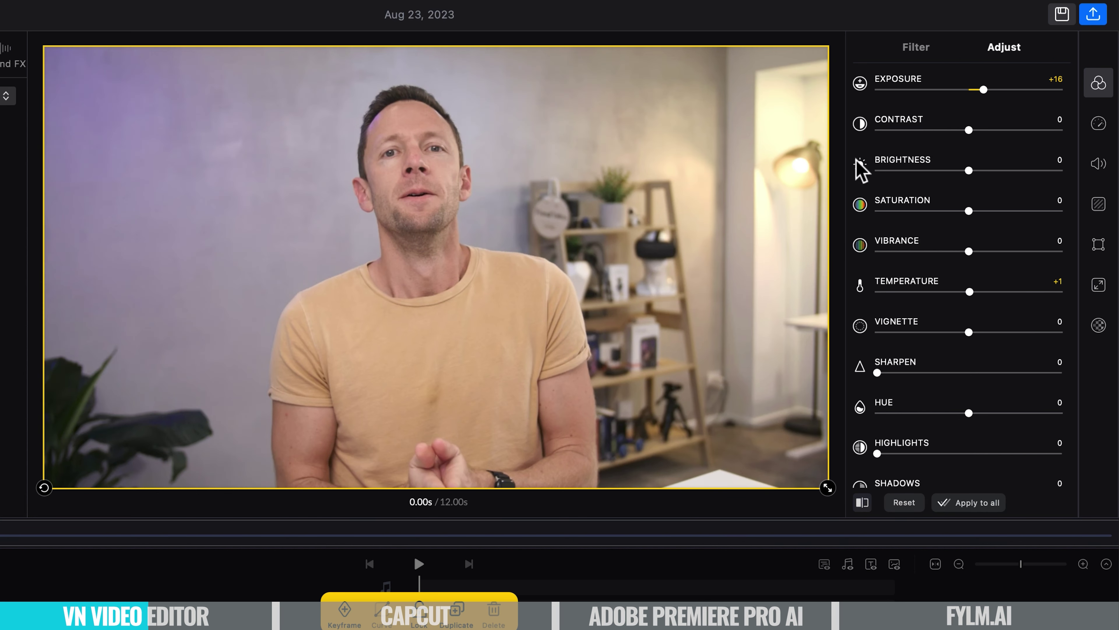
- Set the clip's contrast to +57 and its vibrance to +41
left_click_drag(968, 130, 1019, 138)
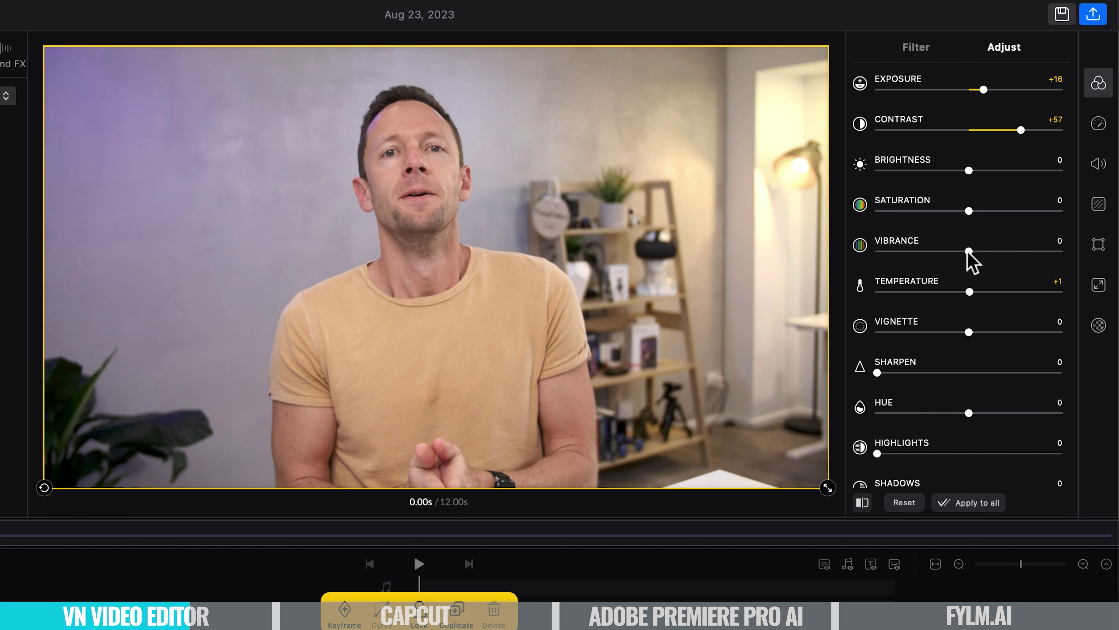
left_click_drag(968, 251, 992, 250)
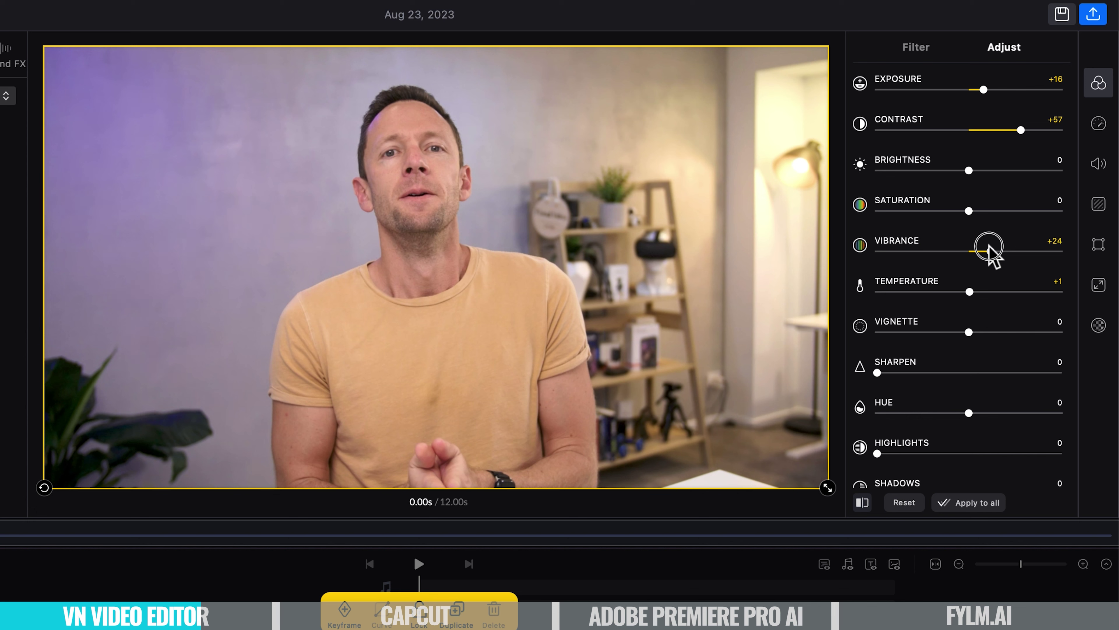
mouse_move(992, 249)
left_mouse_down()
mouse_move(1081, 257)
mouse_move(1005, 263)
left_mouse_up()
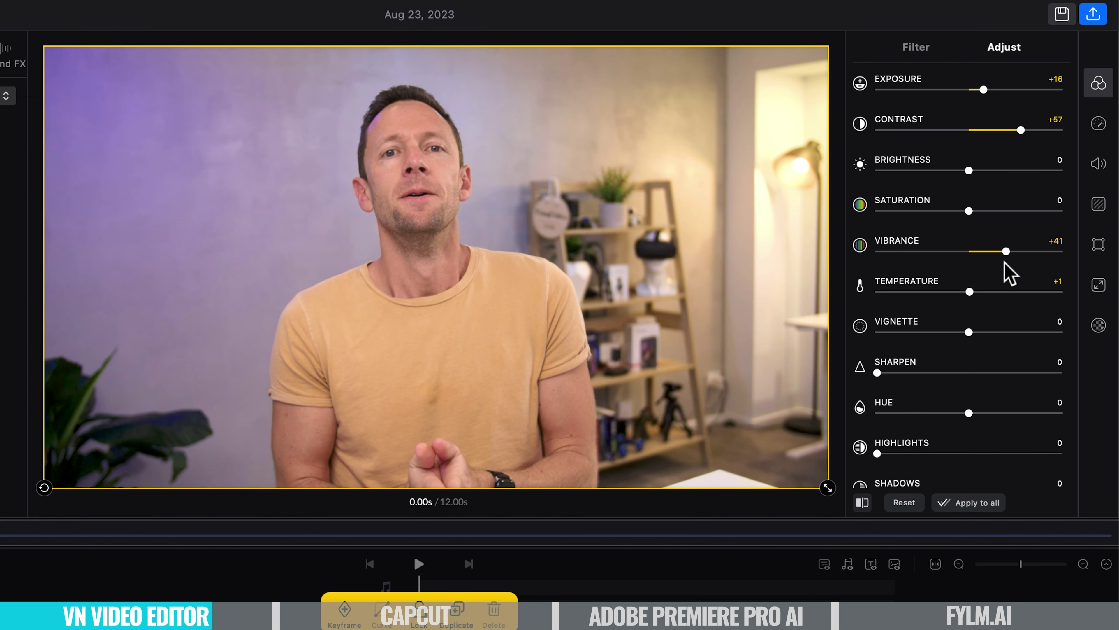
- Compare the graded clip with the original image, and set its exposure to +17
left_click(859, 501)
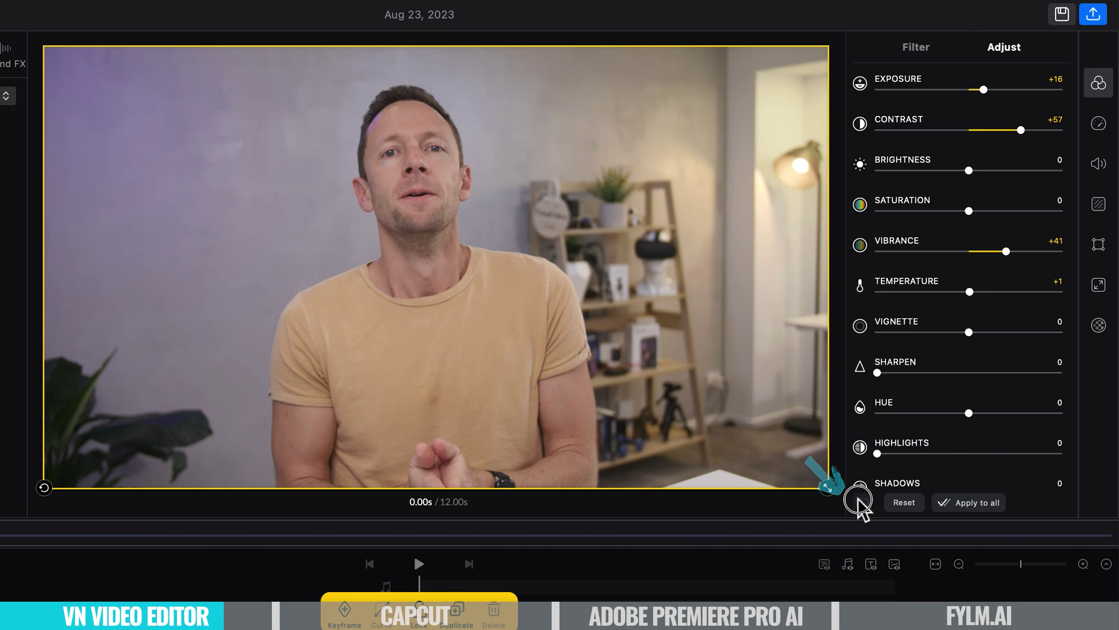
left_click(860, 503)
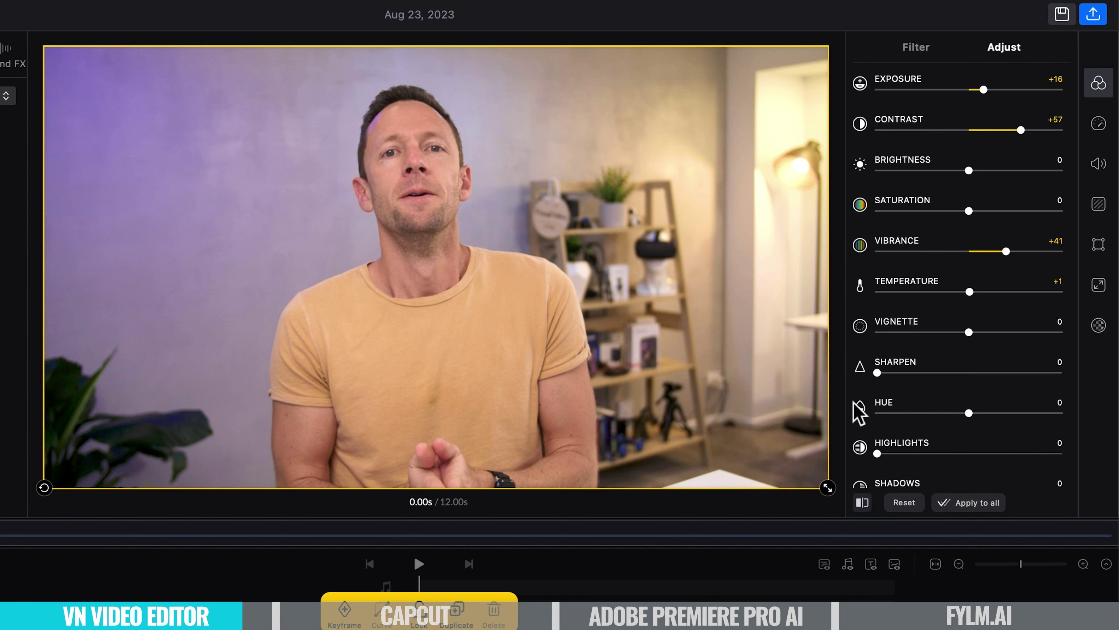
left_click_drag(982, 89, 985, 91)
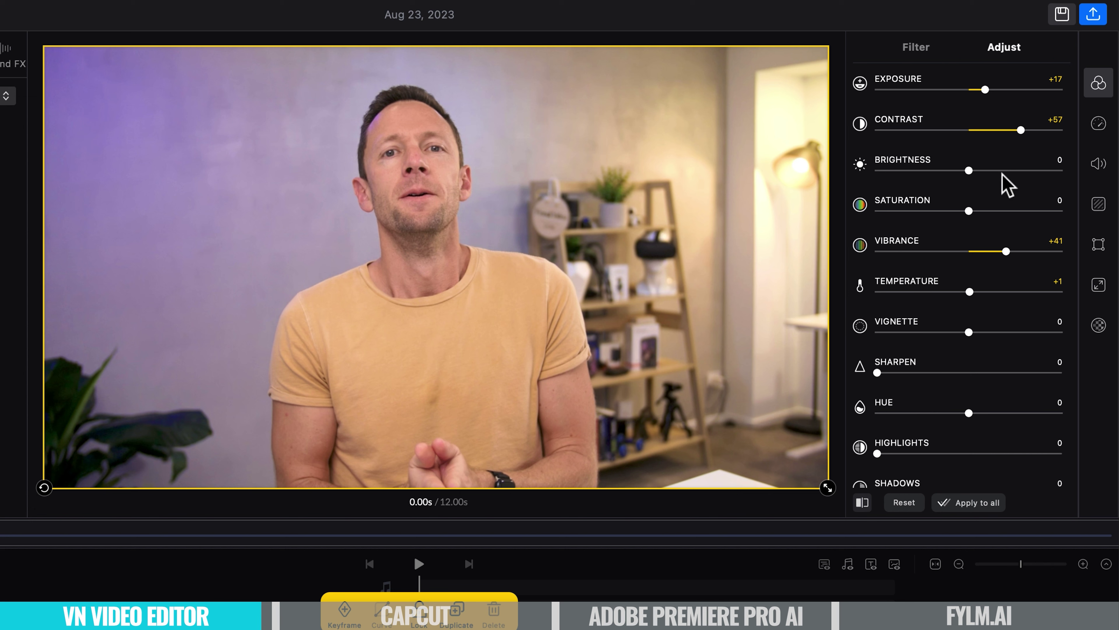
scroll(1007, 186, "down", 2)
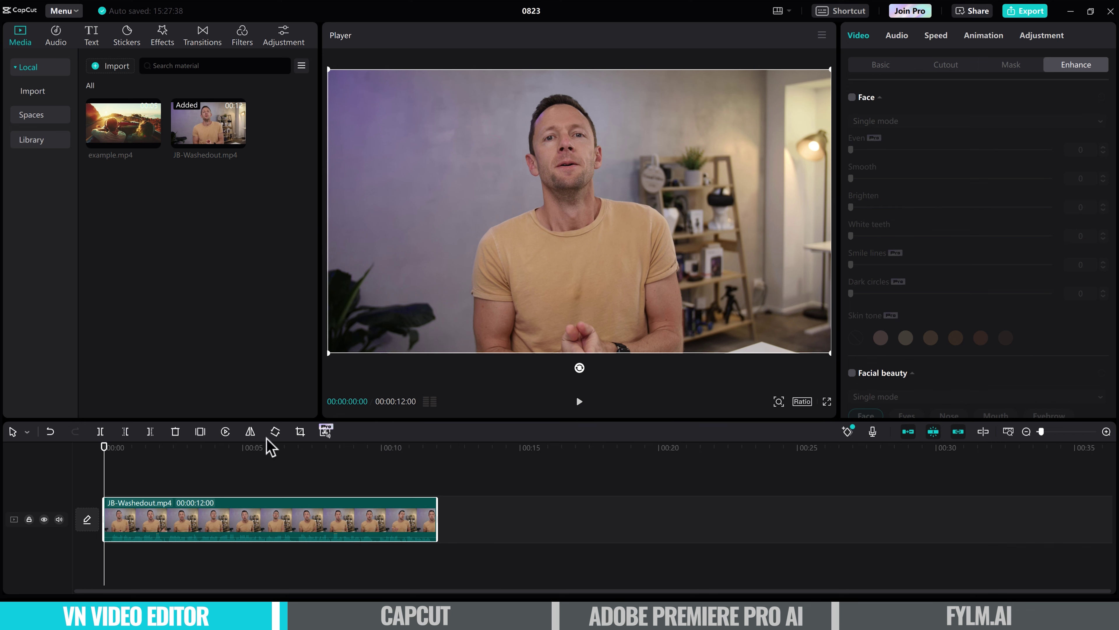
- Switch to CapCut and preview the Freedom filter from the Featured filters on the clip
left_click(247, 41)
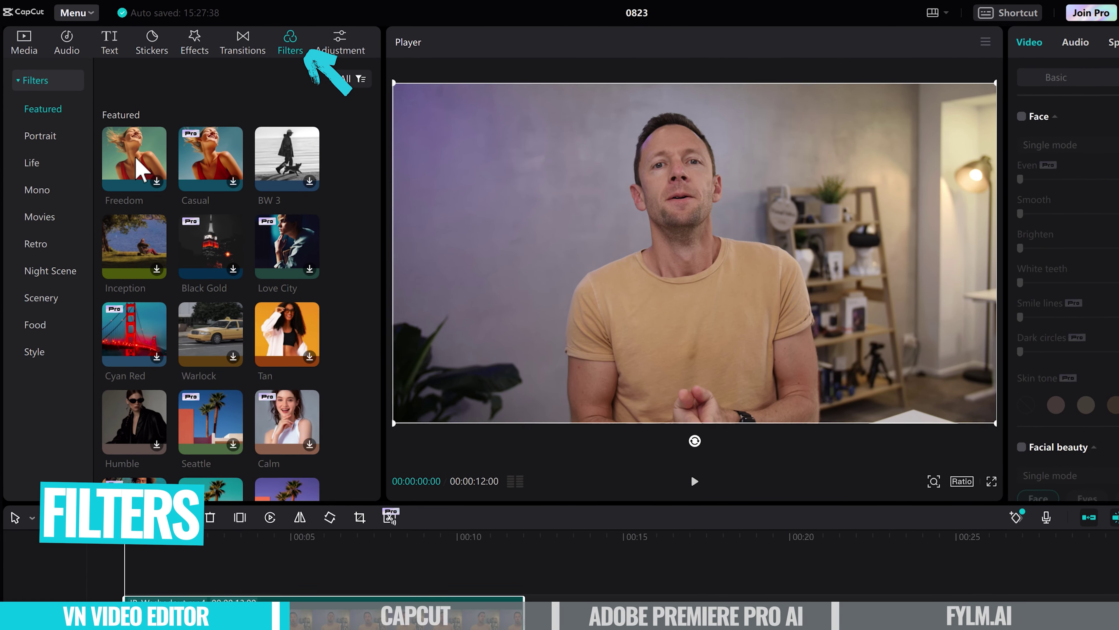
left_click(130, 155)
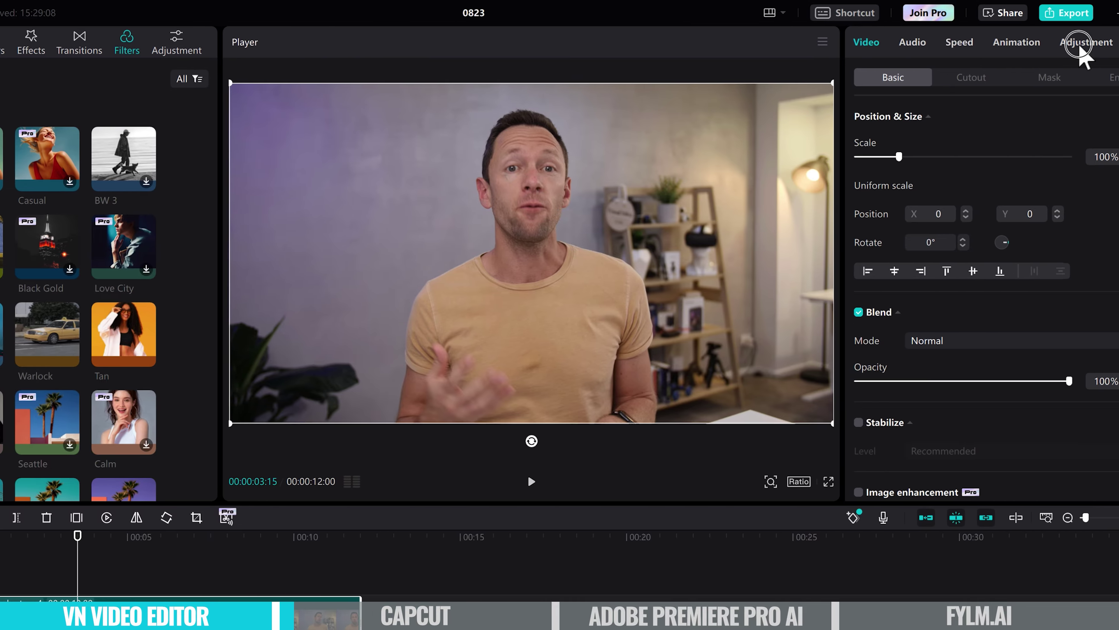
- Open the clip's adjustment settings and look through the basic color and lightness controls
left_click(1020, 46)
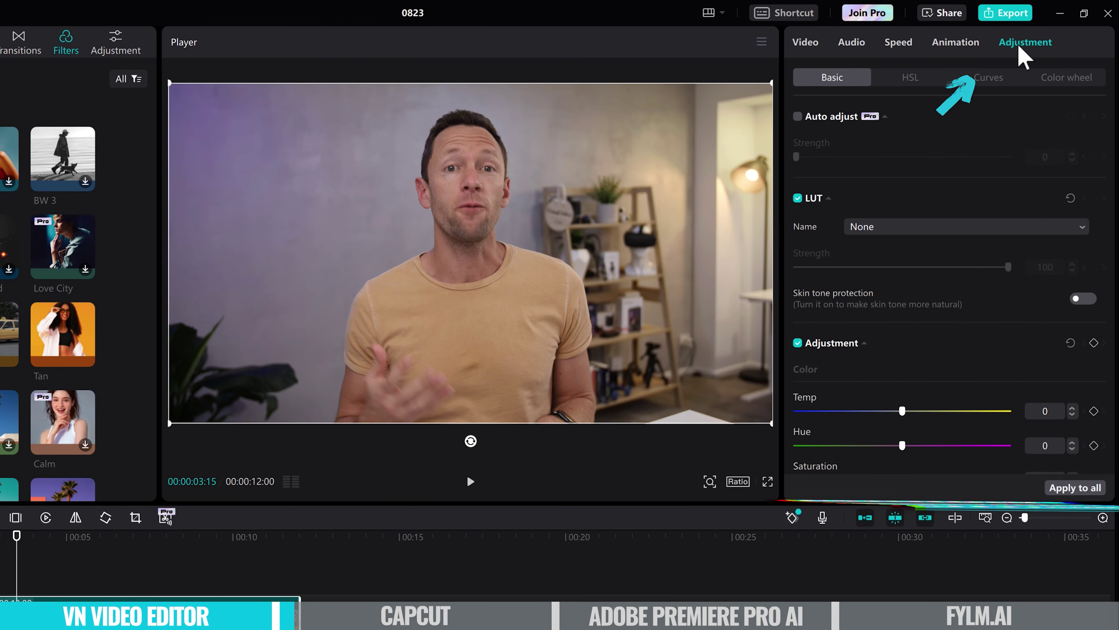
scroll(979, 312, "down", 5)
scroll(979, 314, "down", 3)
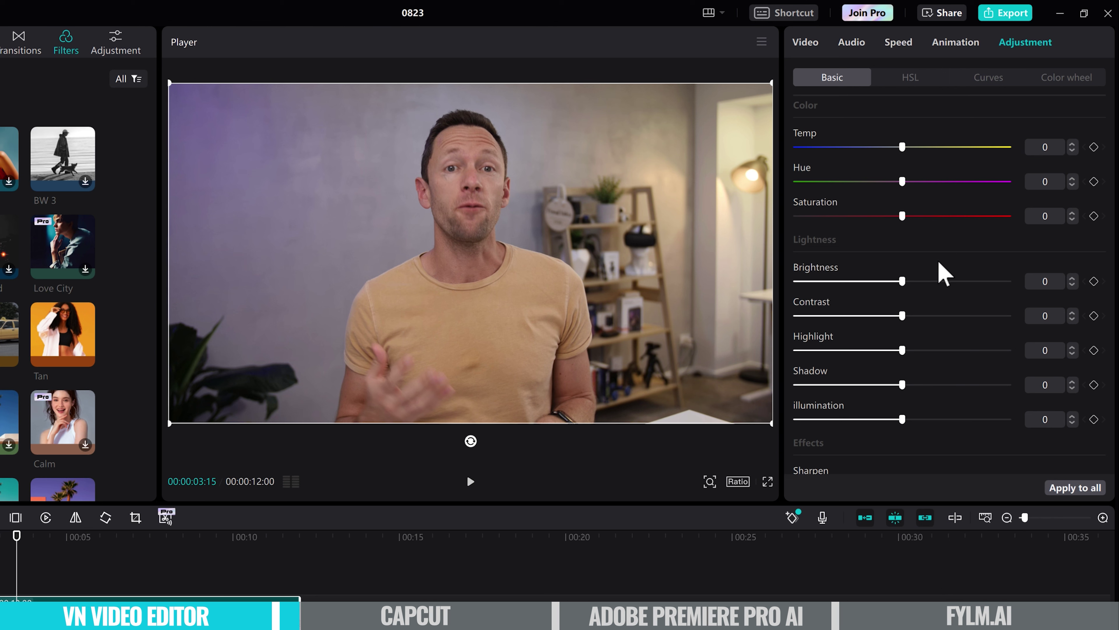
- Try an illumination value of 12 on the clip
scroll(943, 273, "down", 3)
left_click_drag(902, 295, 936, 323)
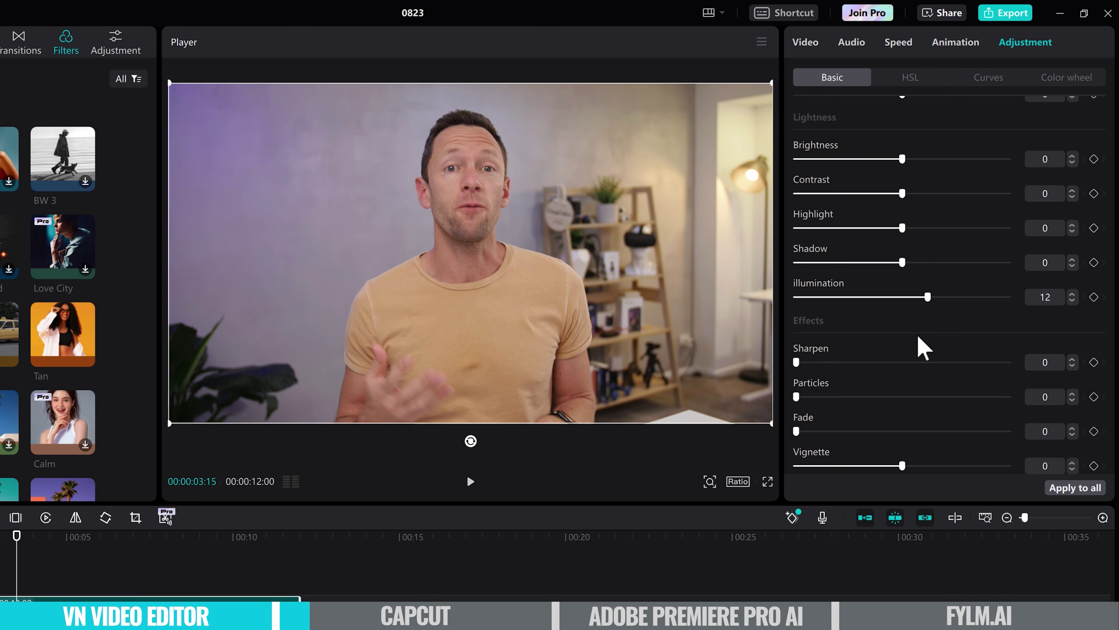
scroll(947, 365, "up", 10)
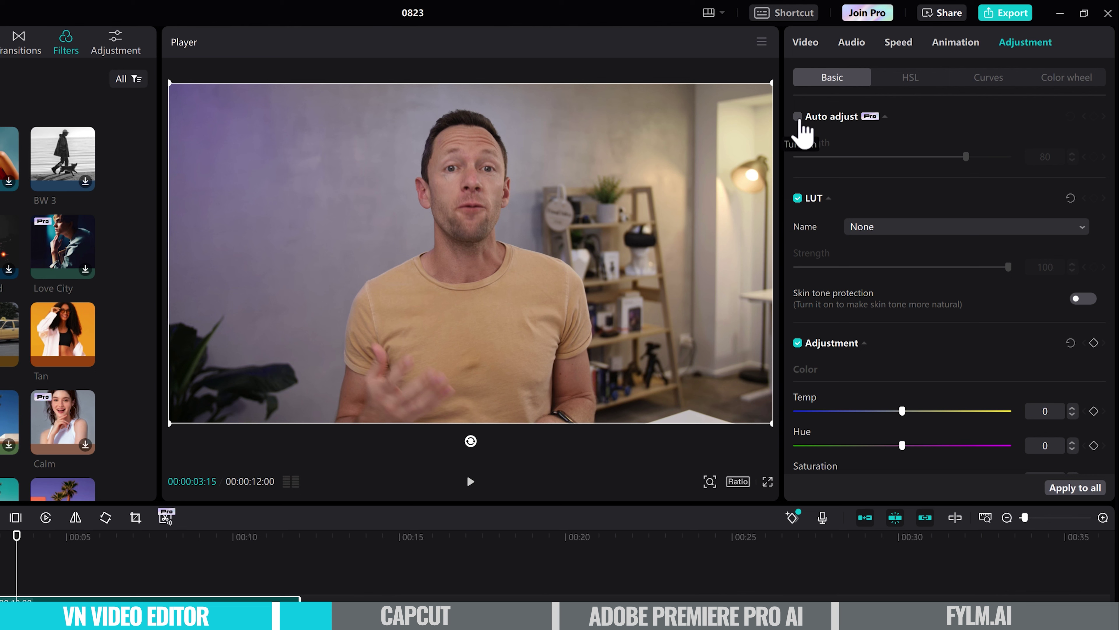
- Enable Auto adjust on the clip at strength 80, switching it off and on to compare the image
left_click(797, 117)
left_click(799, 117)
left_click(798, 117)
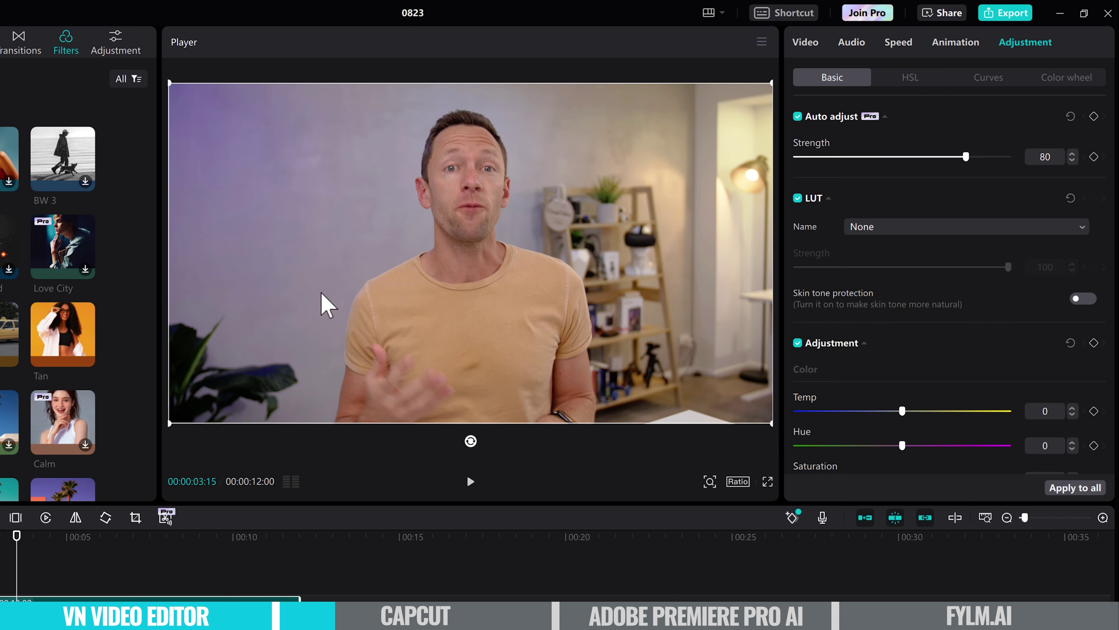
mouse_move(966, 157)
left_mouse_down()
mouse_move(930, 165)
mouse_move(1010, 167)
mouse_move(929, 175)
mouse_move(951, 176)
mouse_move(939, 175)
mouse_move(965, 159)
left_mouse_up()
left_click(798, 116)
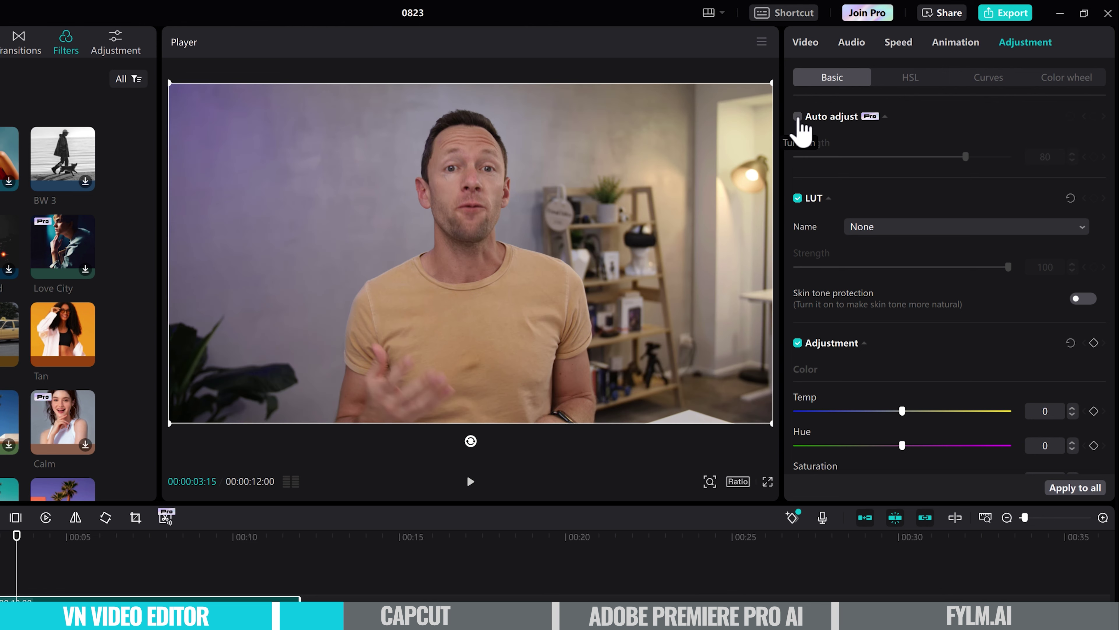
left_click(798, 117)
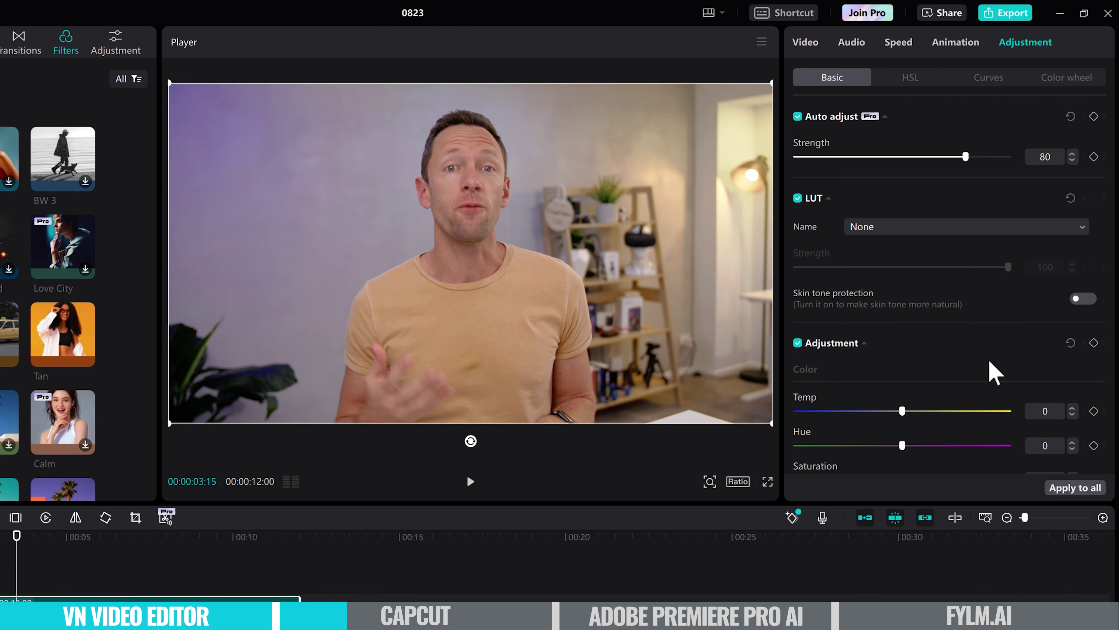
- Set the clip's contrast to 13 in the basic adjustments
scroll(990, 361, "down", 8)
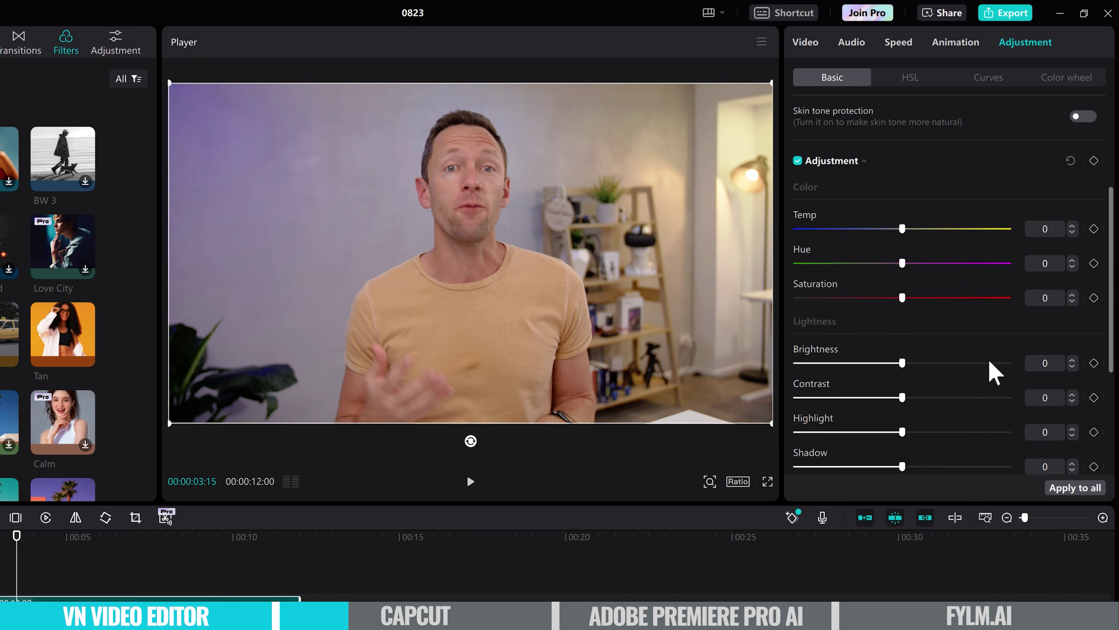
scroll(994, 373, "down", 1)
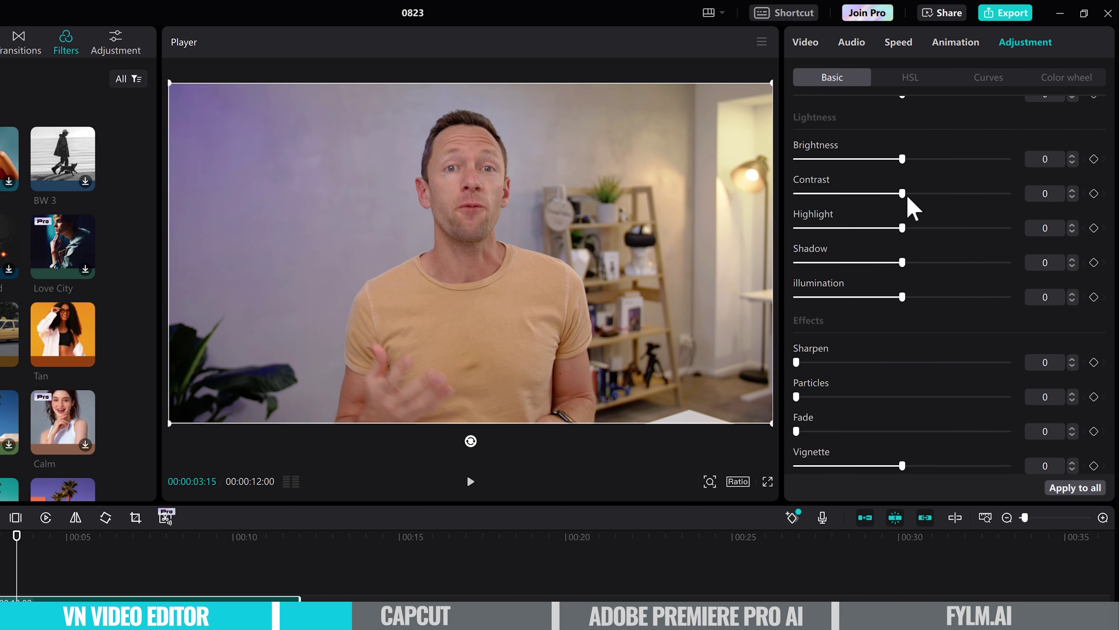
left_click_drag(902, 194, 930, 199)
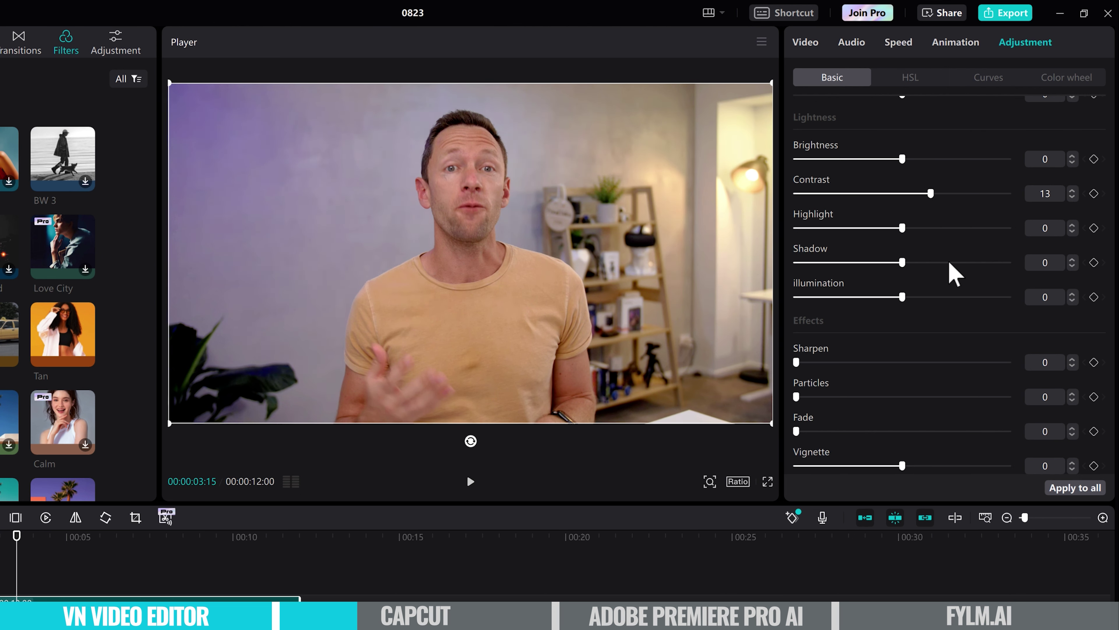
scroll(949, 263, "up", 8)
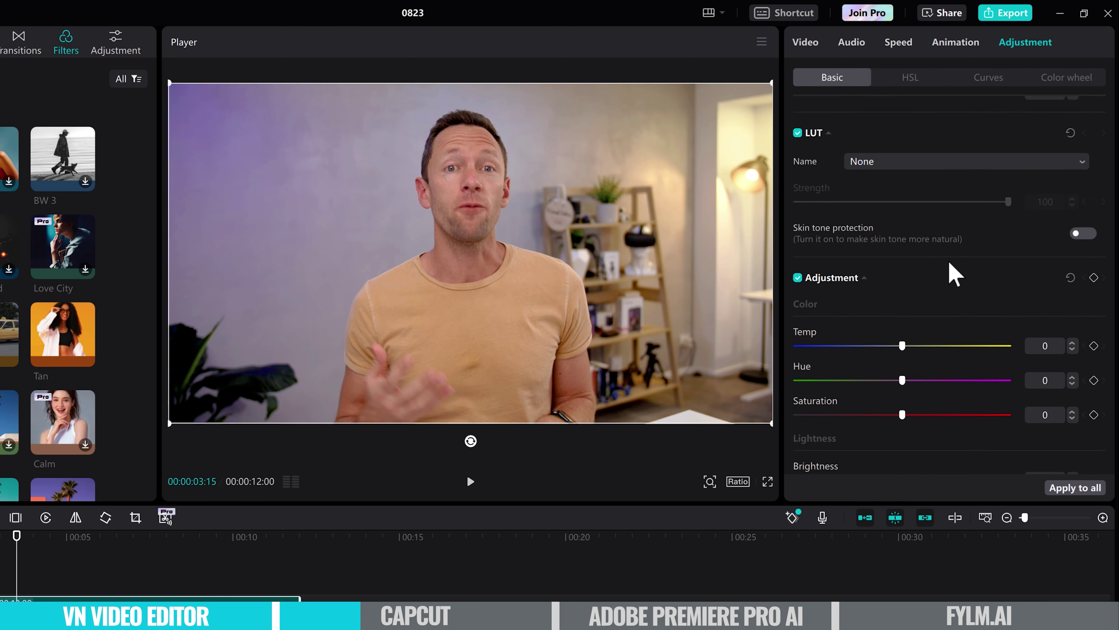
scroll(974, 276, "up", 2)
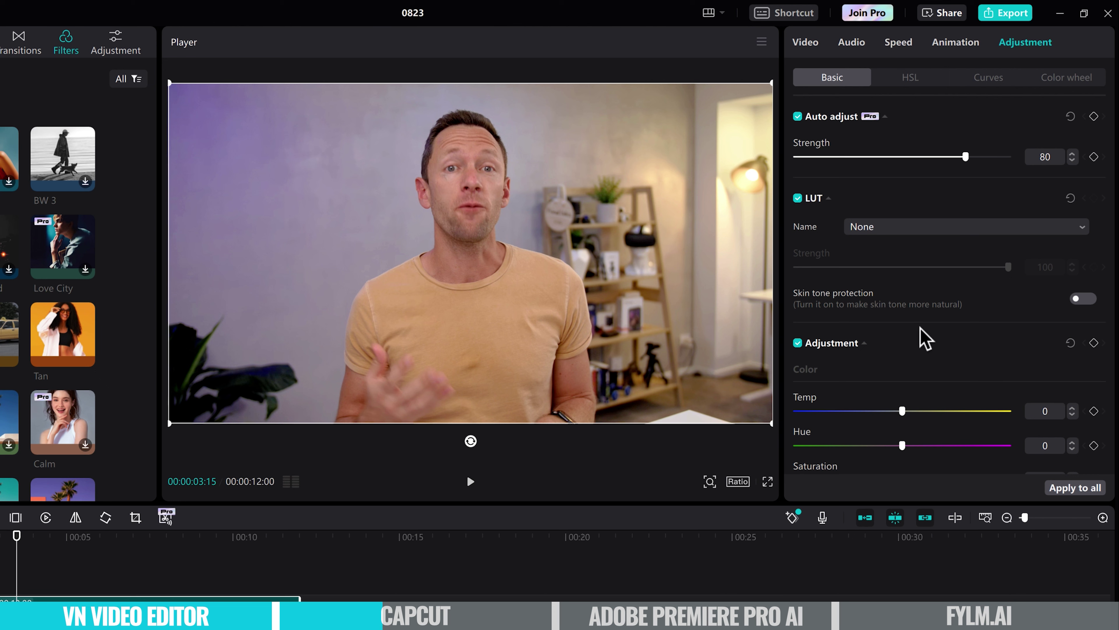
scroll(924, 338, "down", 10)
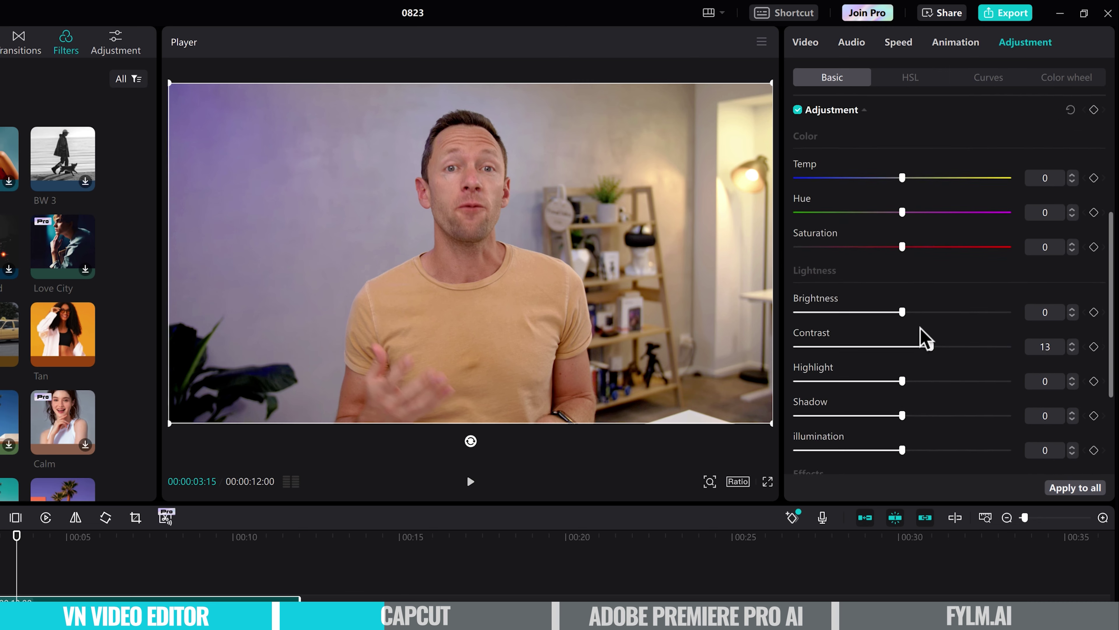
scroll(912, 320, "up", 10)
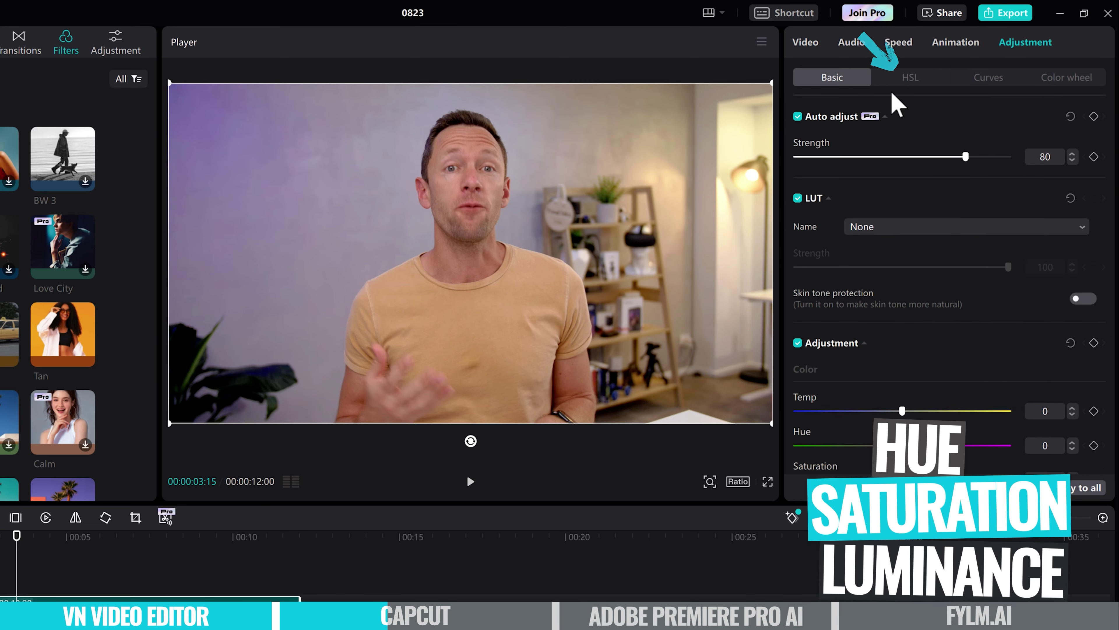
- Set the clip's blue hue to 100 and blue saturation to 76 in the HSL adjustments
left_click(906, 81)
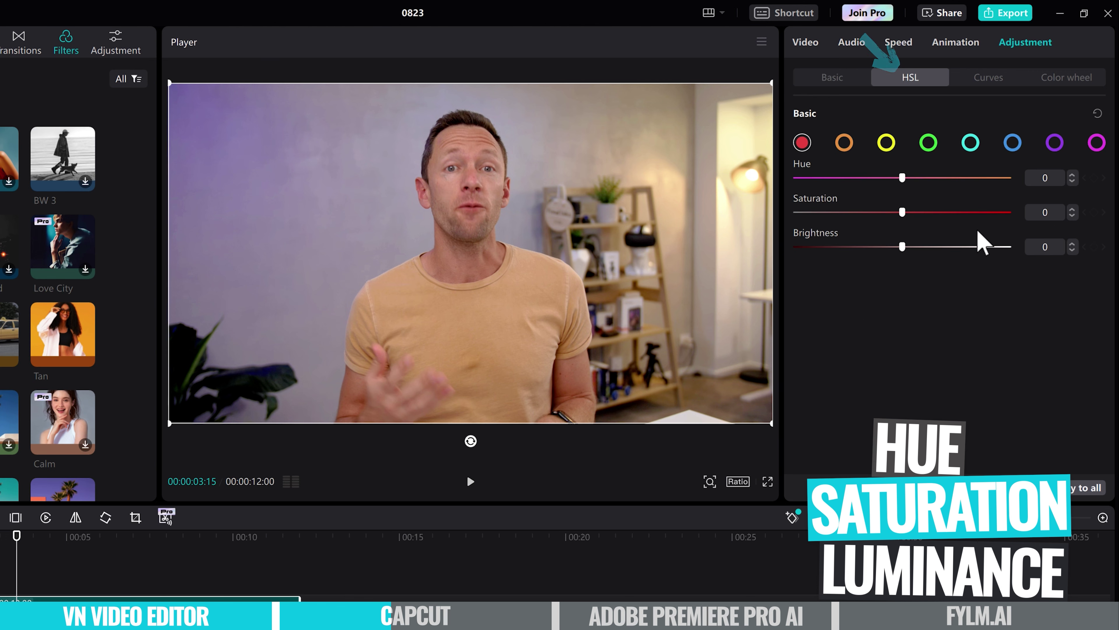
left_click(844, 144)
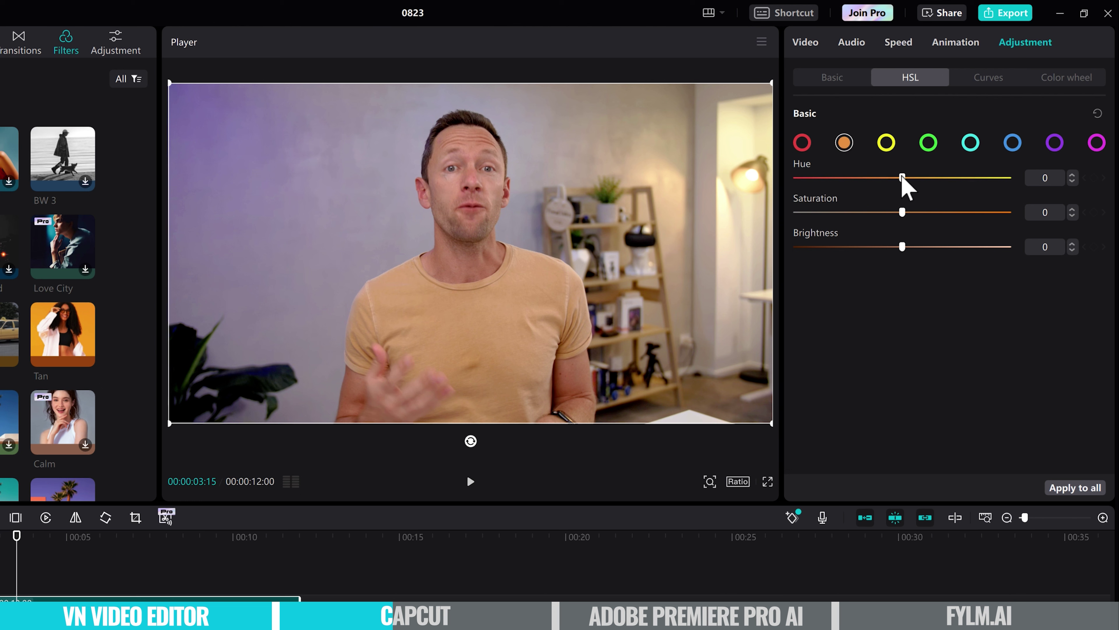
left_click_drag(902, 178, 1039, 185)
left_click(1012, 144)
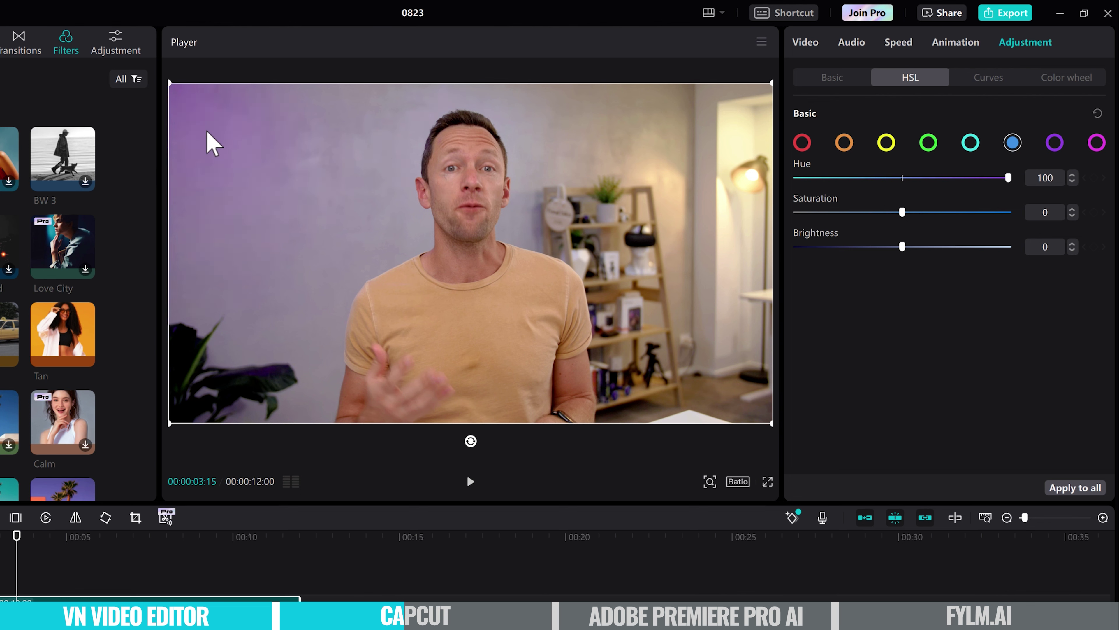
left_click_drag(902, 212, 982, 212)
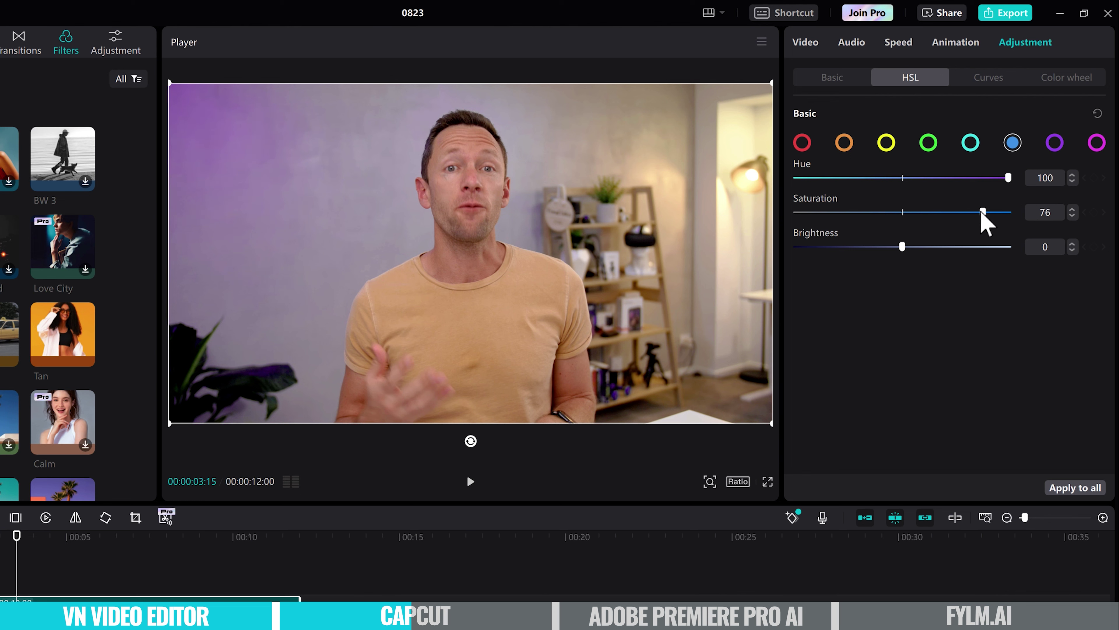
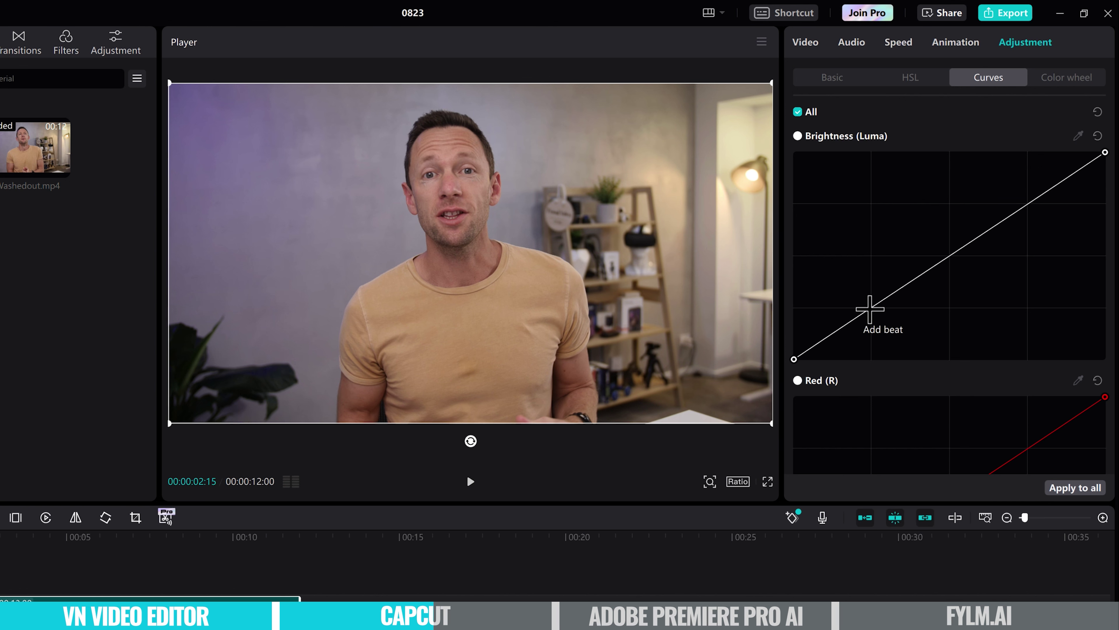
- Shape the Brightness (Luma) curve into a gentle S with a slightly lowered shadow point, a raised highlight point and a midtone point
left_click(870, 309)
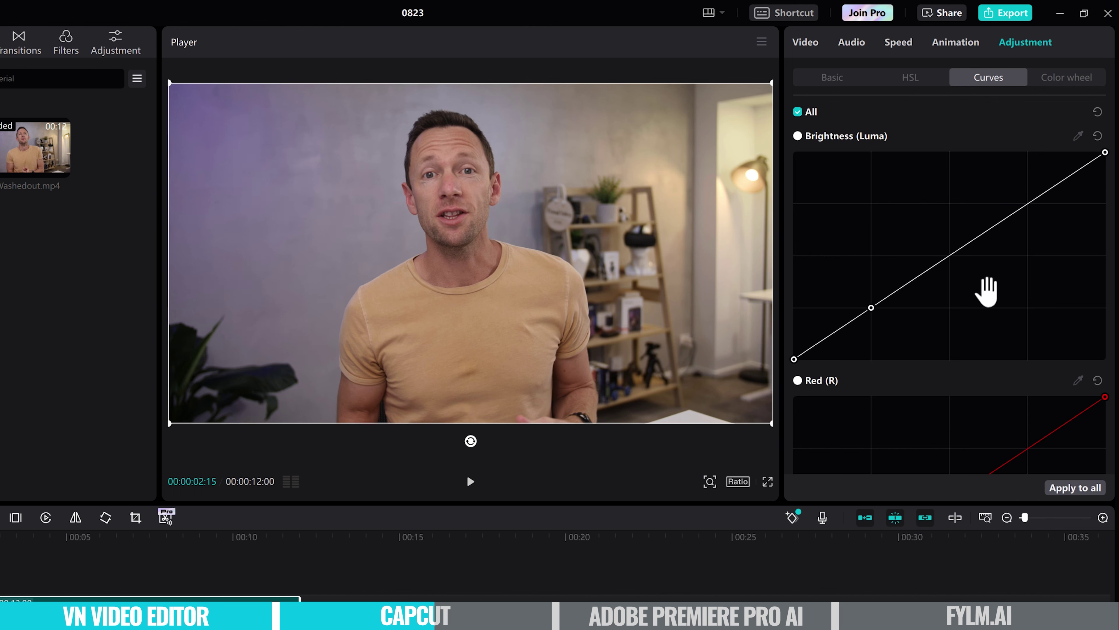
left_click(1028, 203)
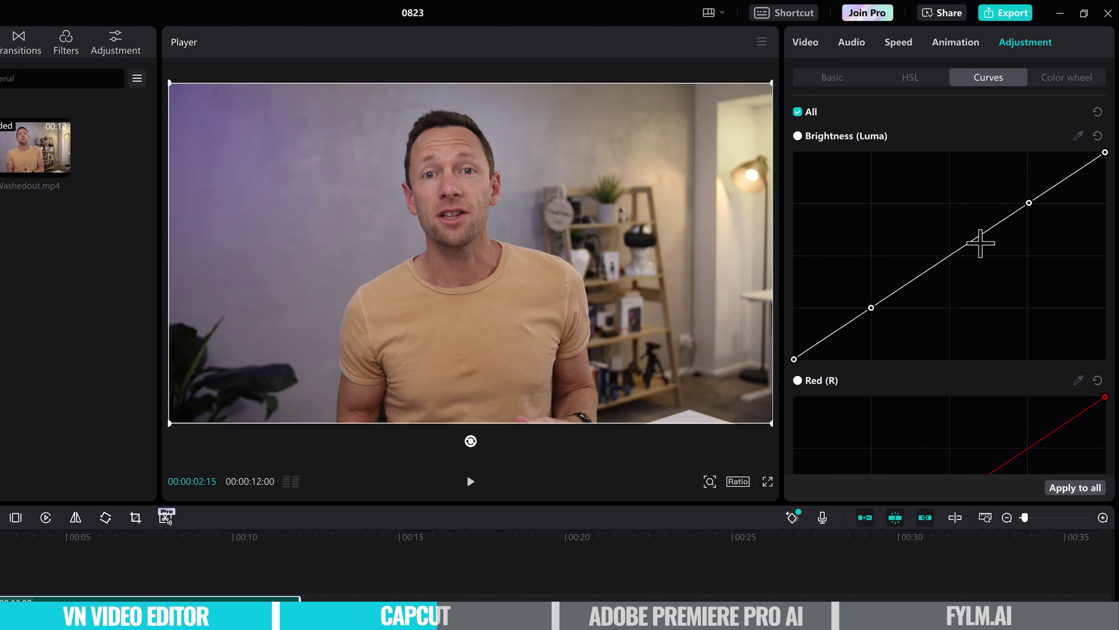
left_click(870, 305)
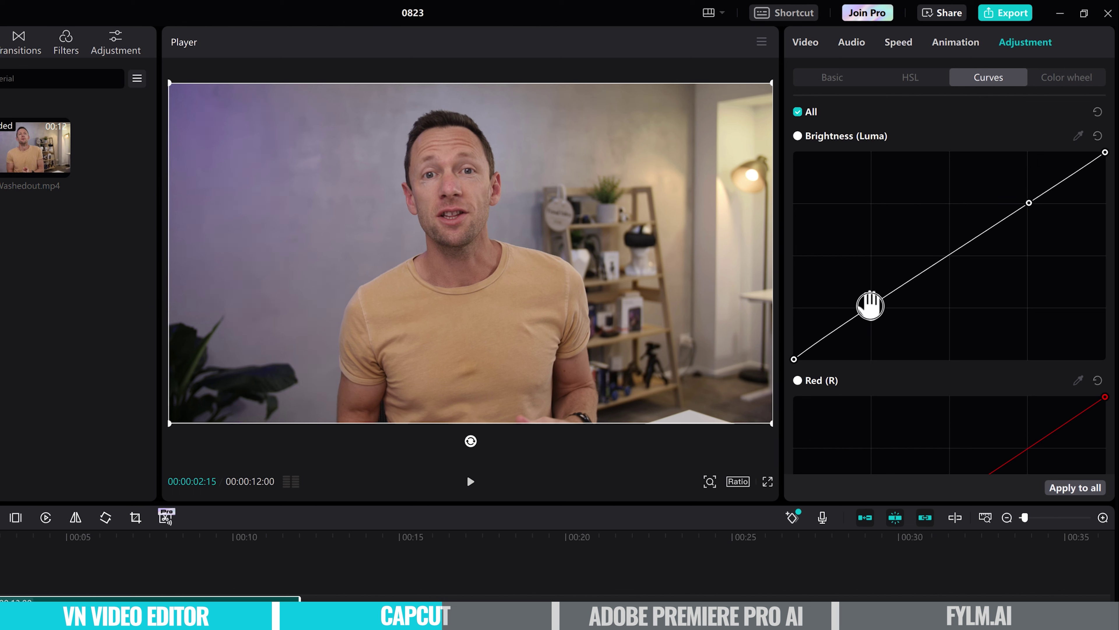
mouse_move(870, 305)
left_mouse_down()
mouse_move(861, 290)
mouse_move(880, 305)
left_mouse_up()
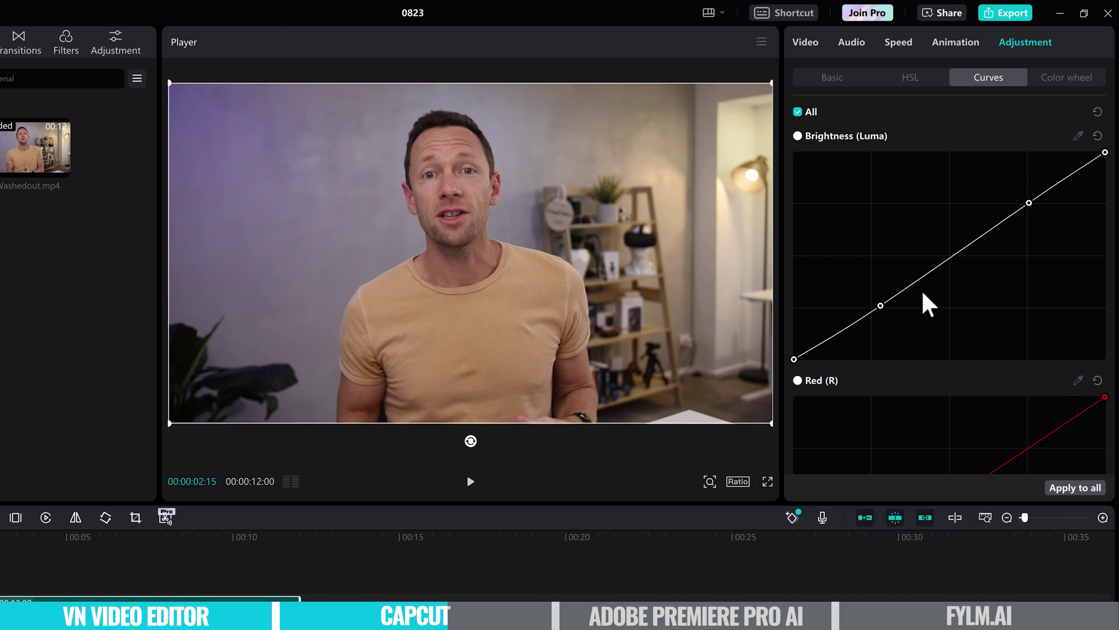
left_click(1028, 201)
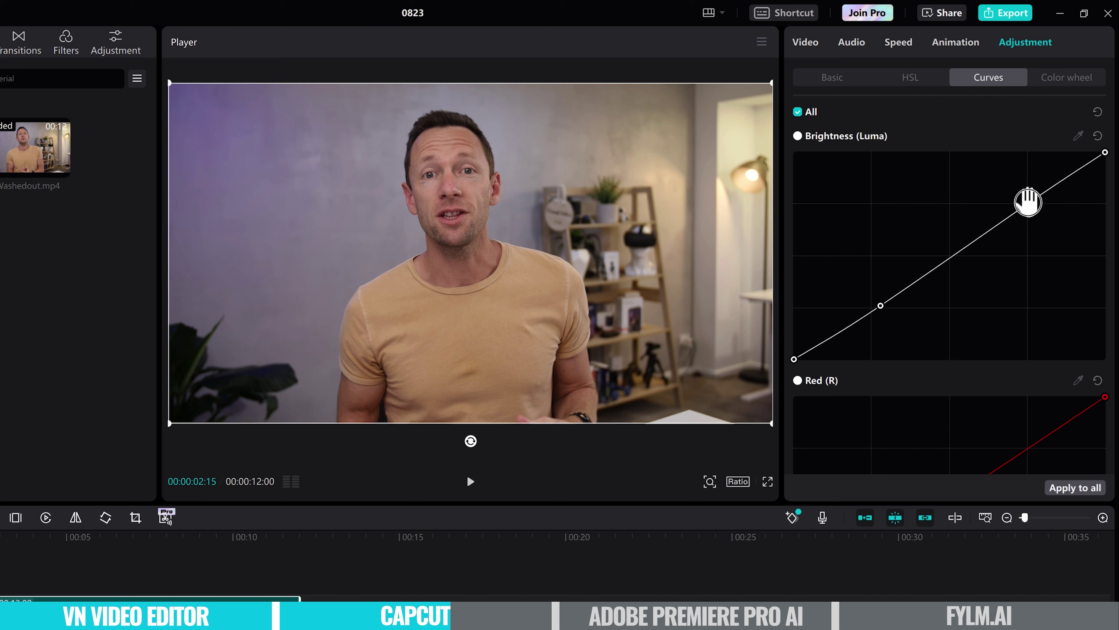
left_click_drag(1028, 202, 1026, 195)
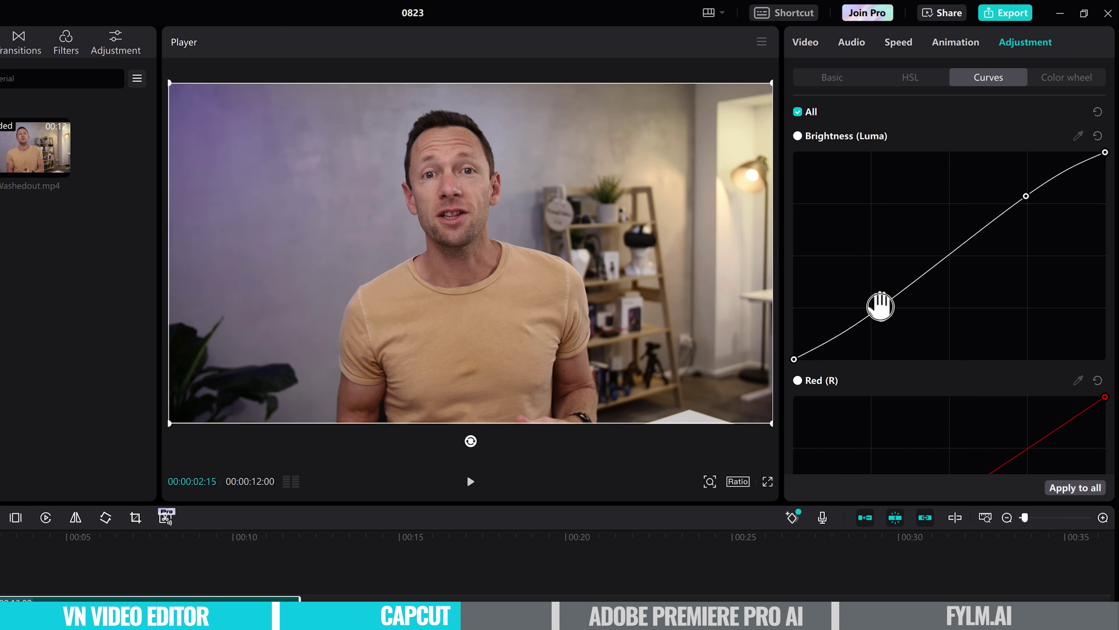
mouse_move(951, 258)
left_mouse_down()
mouse_move(942, 242)
mouse_move(964, 256)
mouse_move(955, 252)
left_mouse_up()
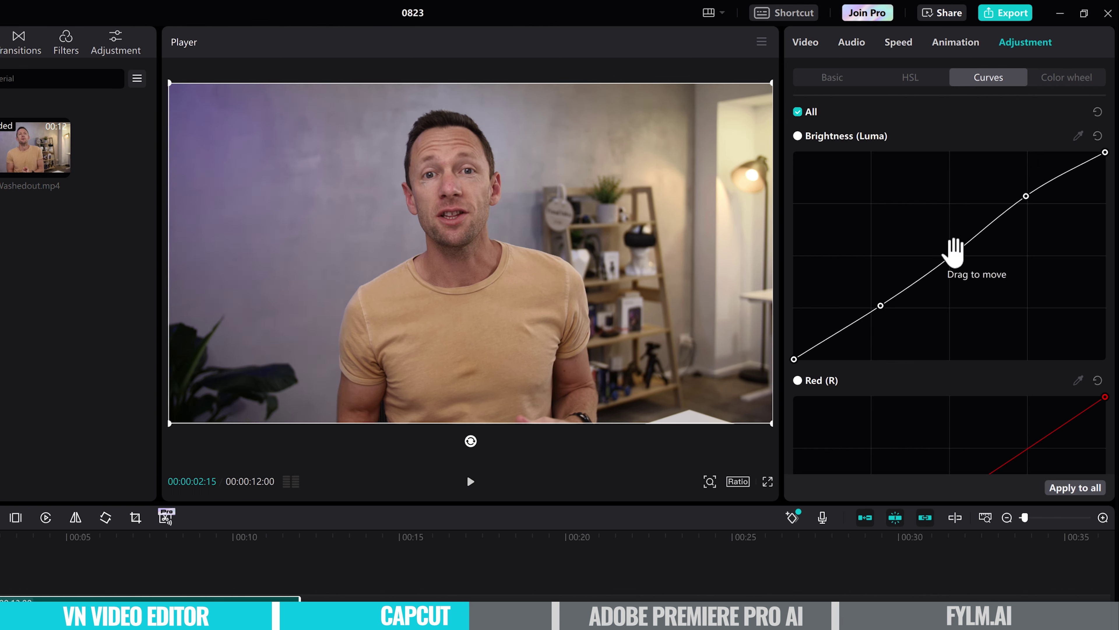
- Tint the shadows slightly toward blue with the Primary color wheels, setting red to -0.02 and blue to 0.02
scroll(992, 338, "down", 8)
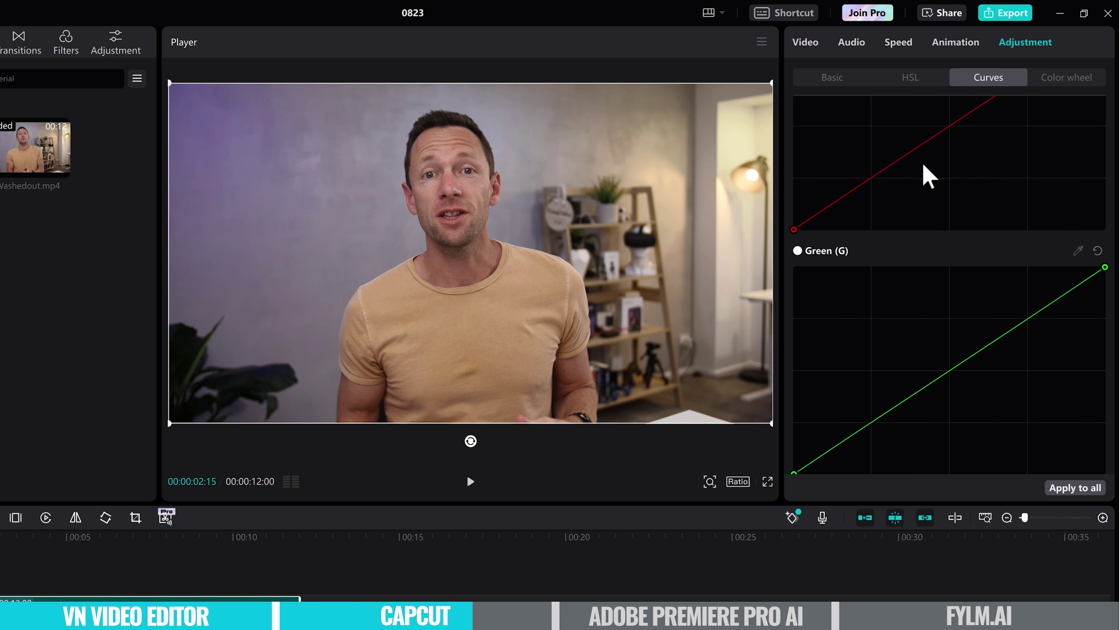
scroll(943, 214, "down", 2)
scroll(943, 214, "down", 5)
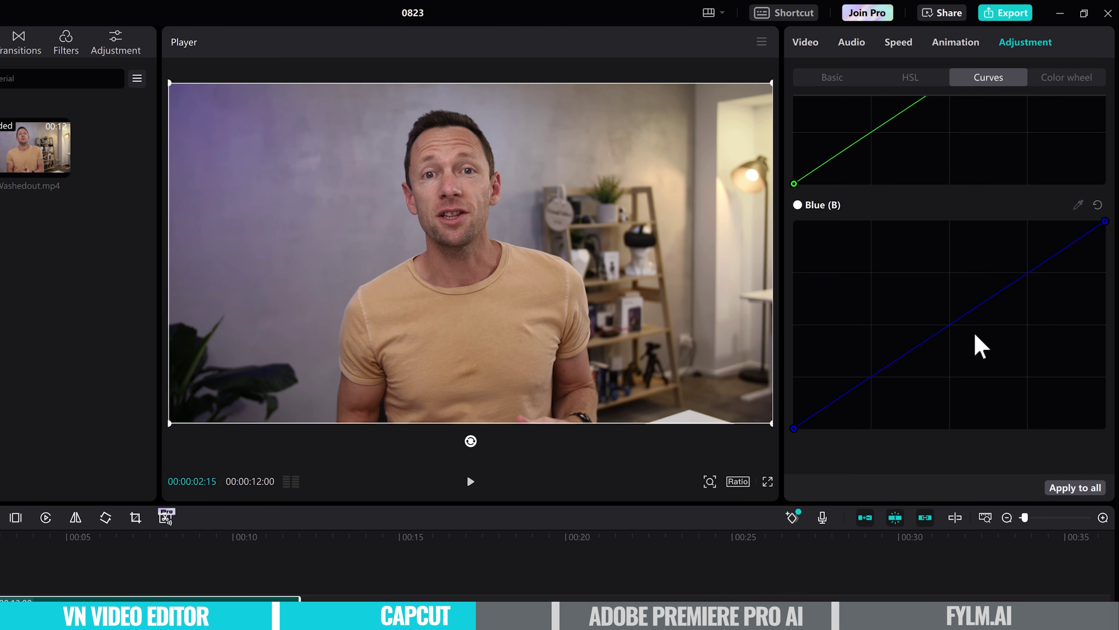
scroll(979, 345, "up", 8)
left_click(1075, 78)
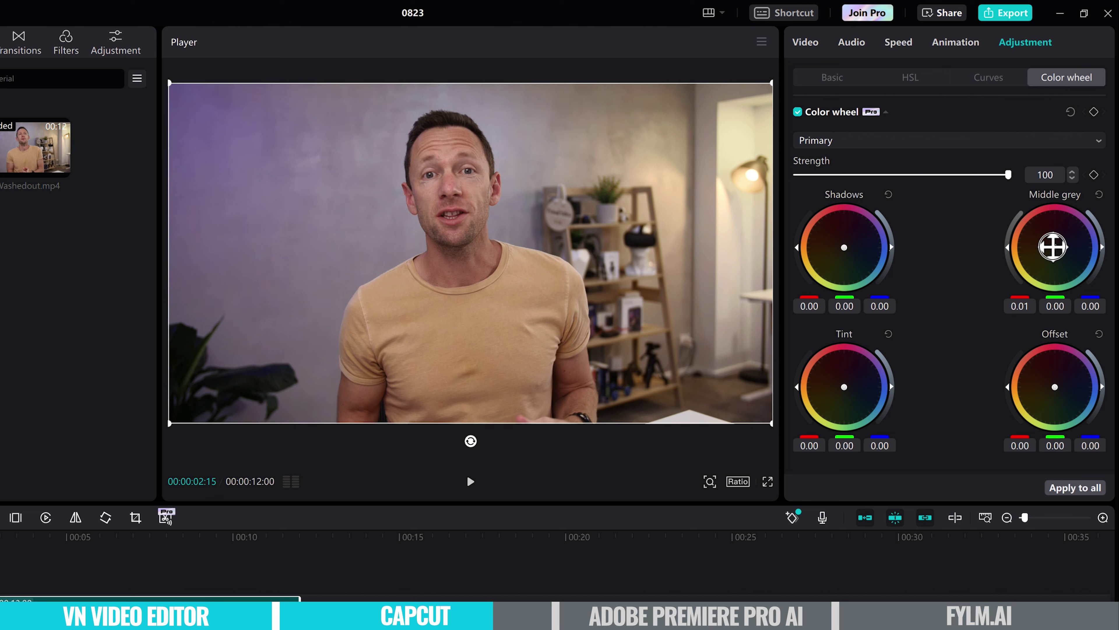
mouse_move(1055, 249)
left_mouse_down()
mouse_move(1038, 240)
mouse_move(1068, 253)
mouse_move(1050, 245)
mouse_move(1062, 251)
mouse_move(1056, 260)
mouse_move(1054, 247)
left_mouse_up()
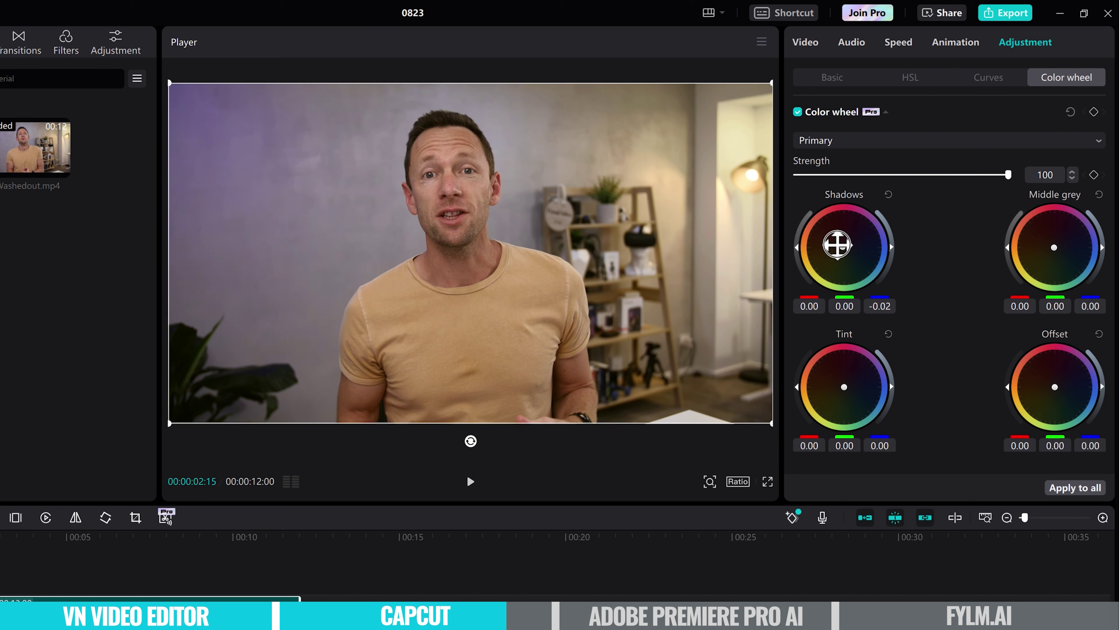
left_click_drag(843, 247, 851, 252)
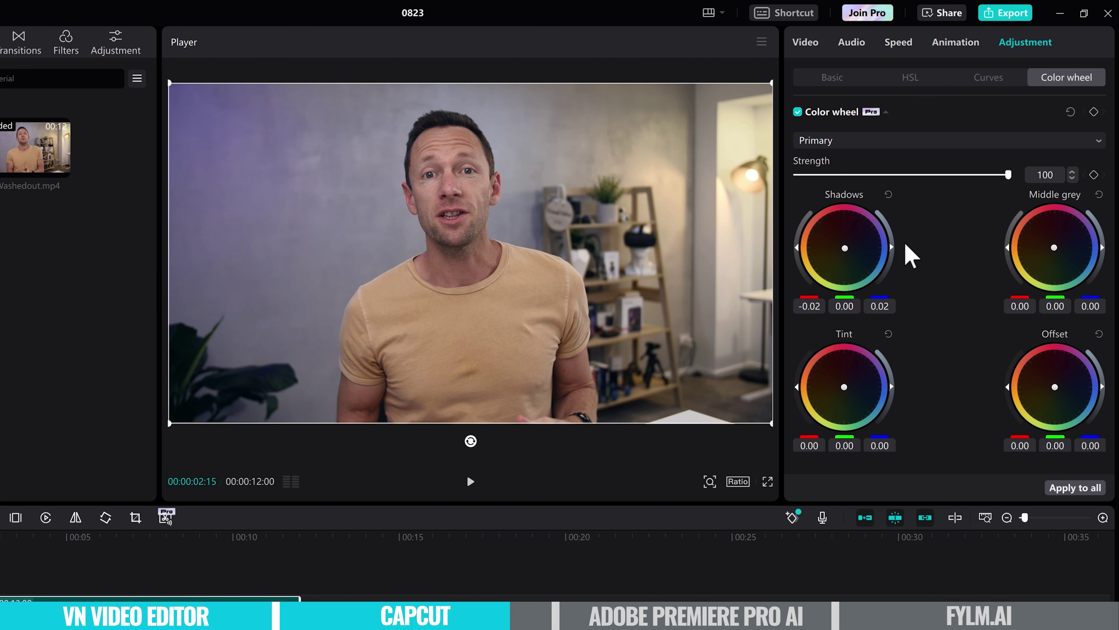
- Try different shadow brightness and saturation levels on the Shadows wheel, ending with slightly raised saturation
left_click_drag(892, 245, 911, 232)
left_click_drag(891, 247, 892, 249)
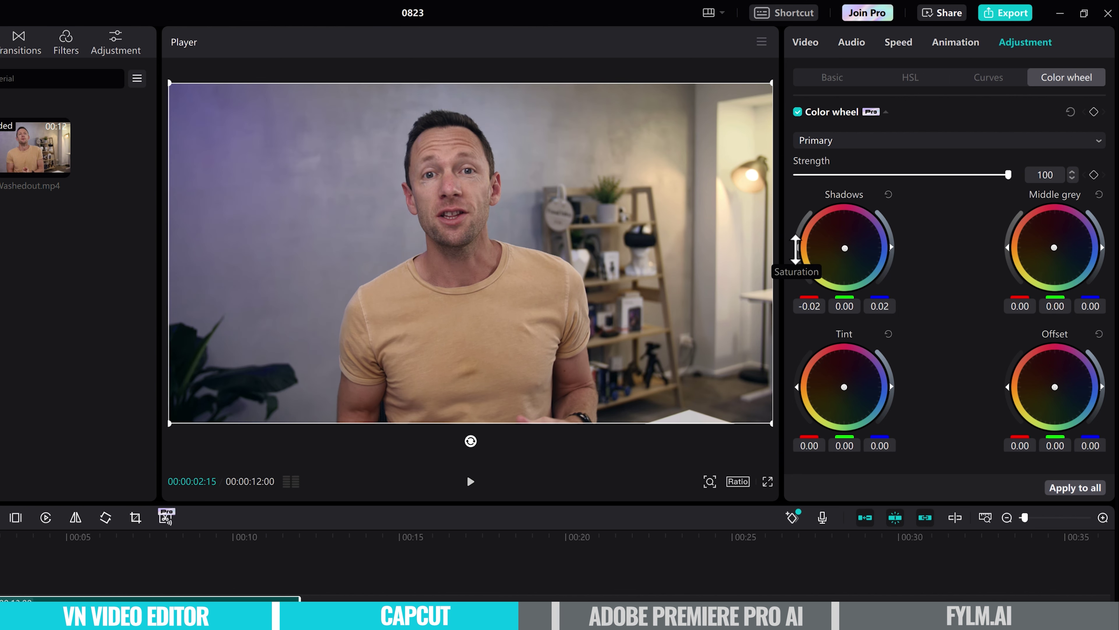
left_click_drag(796, 246, 885, 328)
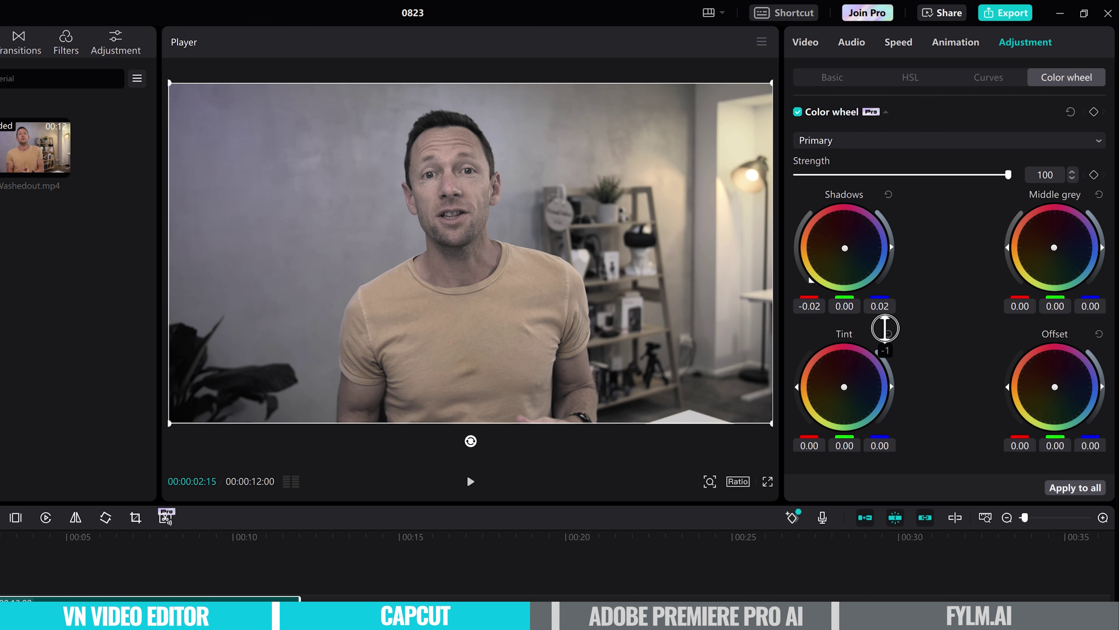
left_click_drag(885, 328, 885, 329)
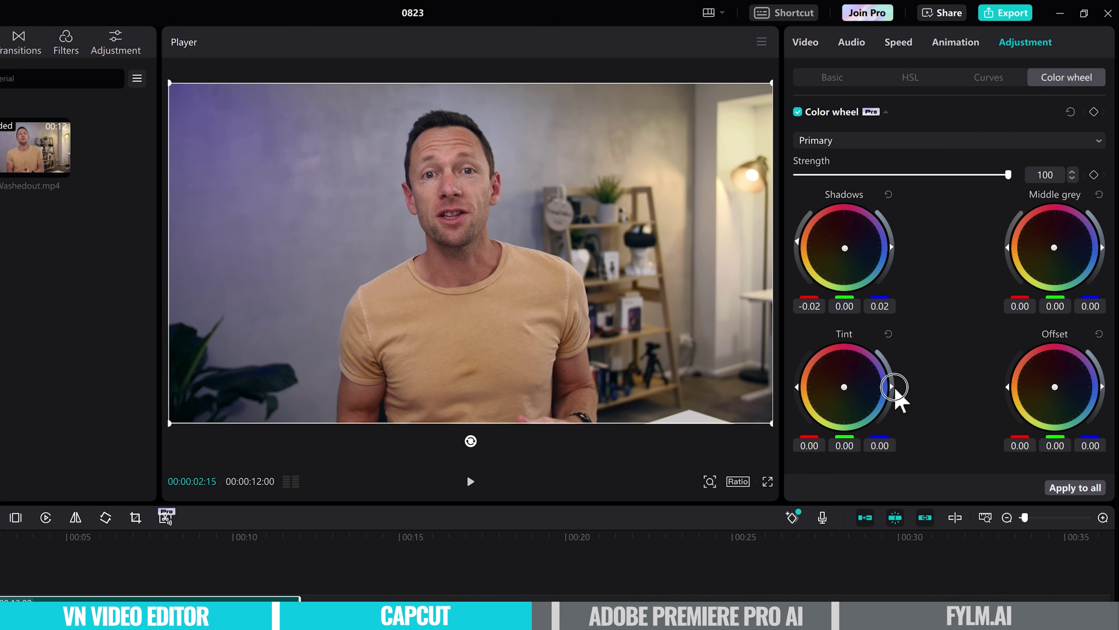
- Brighten and warm the Tint wheel to red 0.09, green 0.08 and blue 0.05, then compare with the color wheel effect off and on
left_click_drag(895, 388, 890, 382)
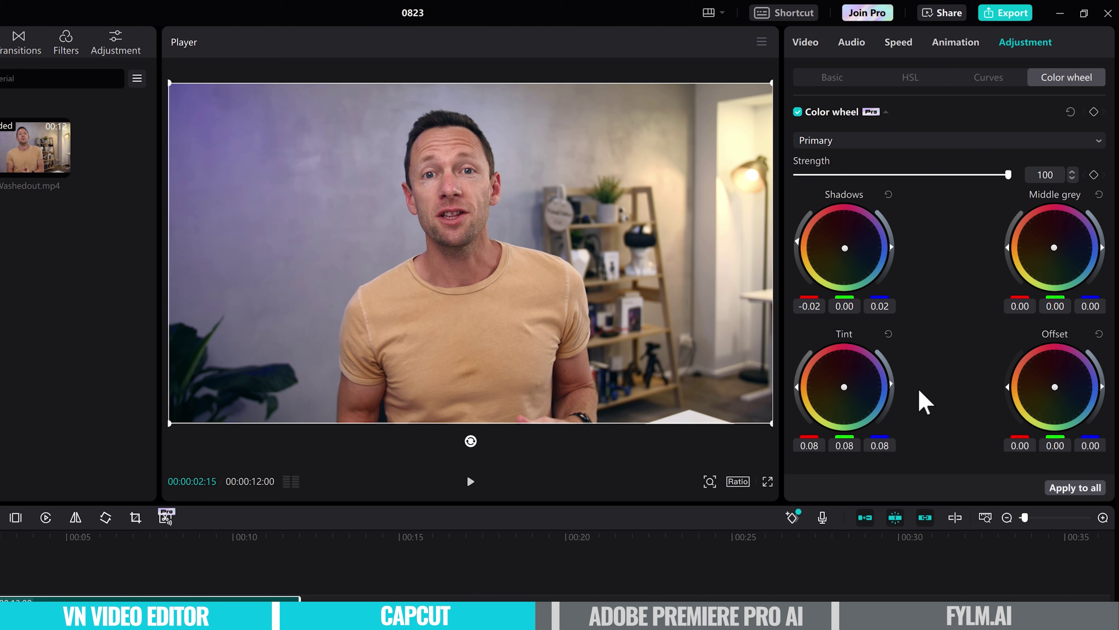
left_click_drag(845, 389, 833, 380)
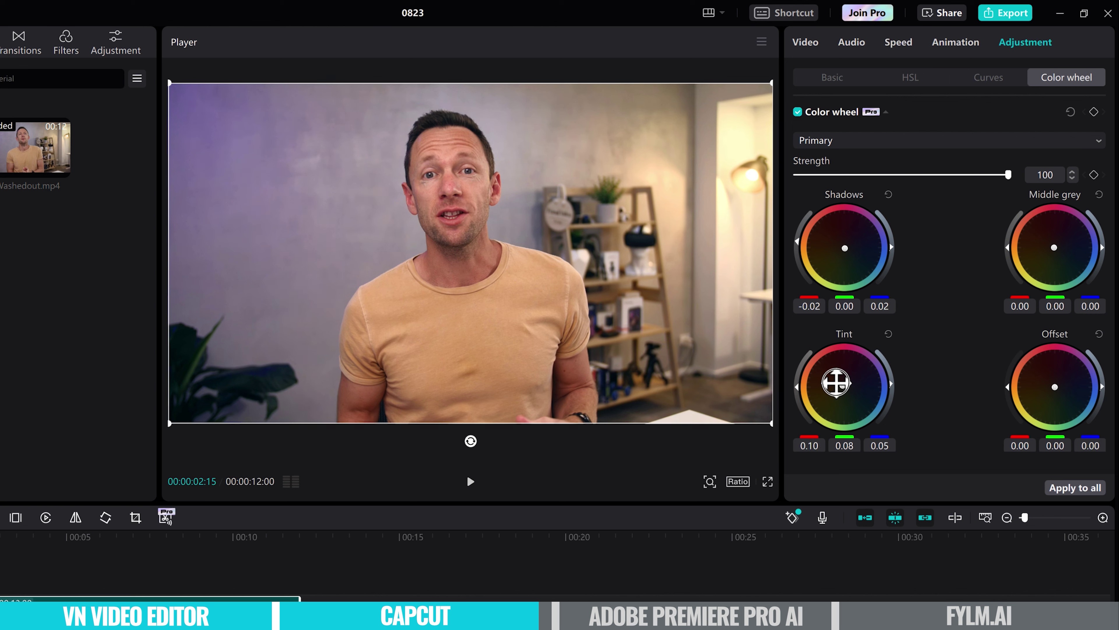
left_click(797, 111)
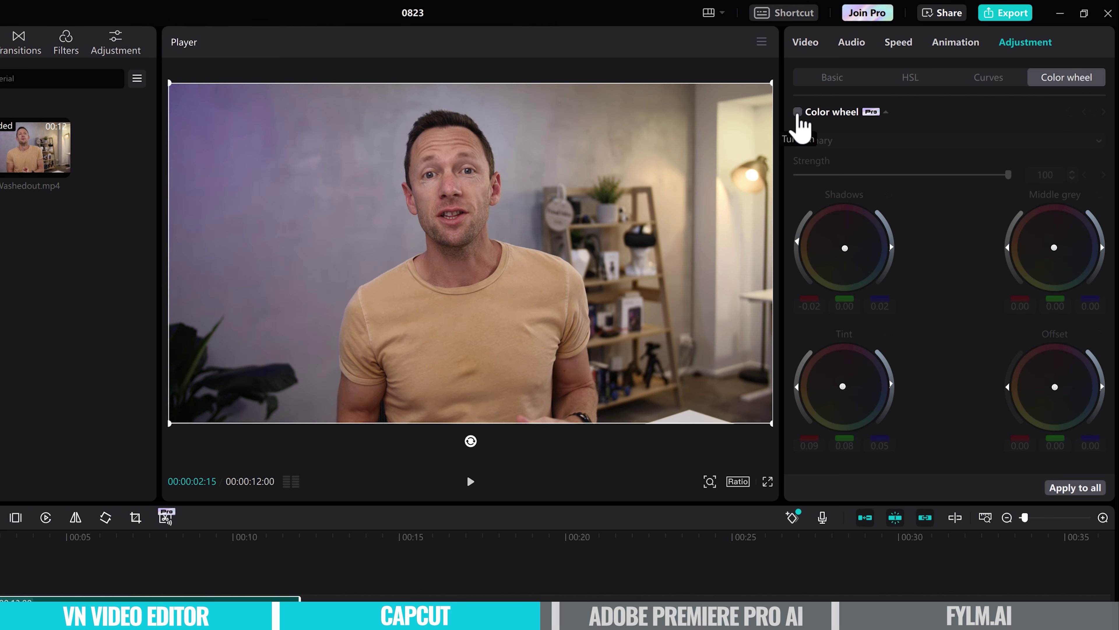
left_click(798, 112)
left_click(798, 112)
left_click(798, 113)
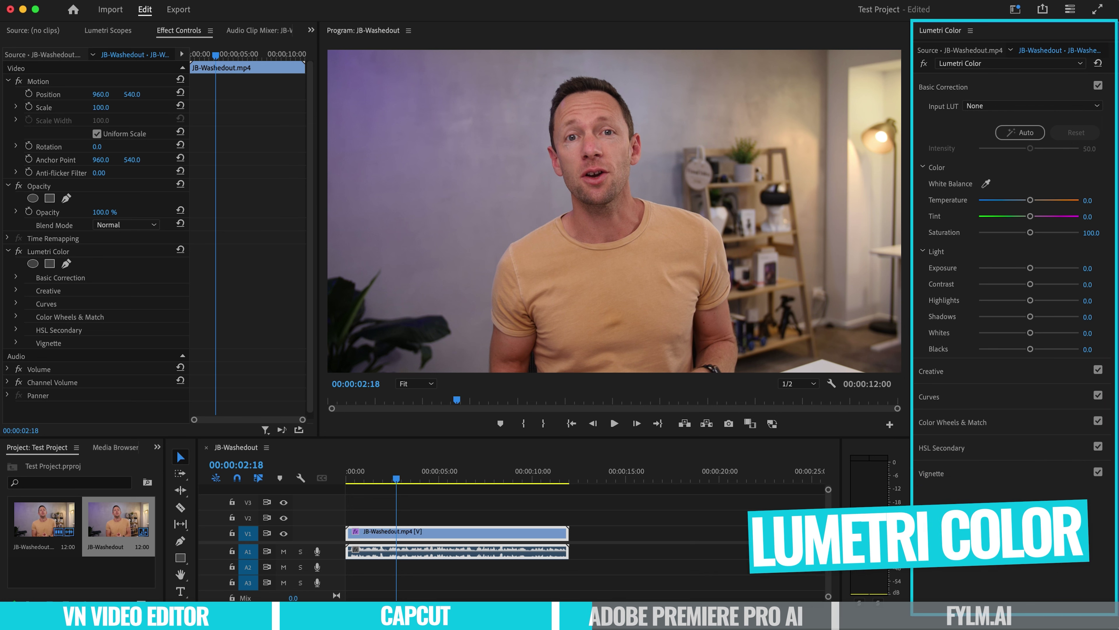
- In Adobe Premiere Pro, check where Lumetri Color is enabled and examine its Curves controls
left_click(403, 4)
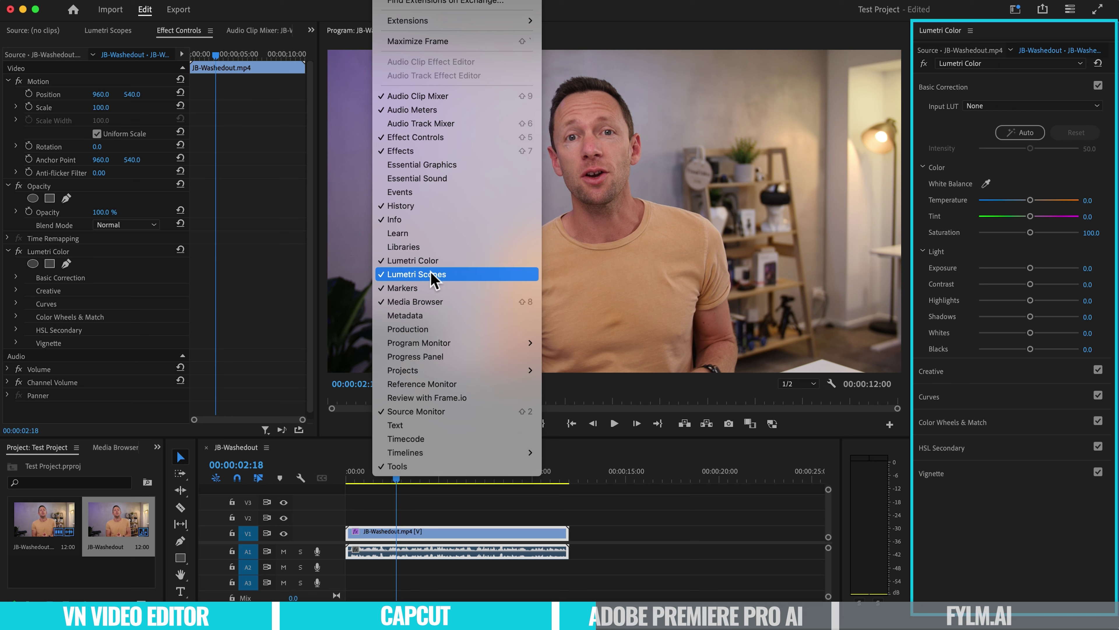
left_click(1027, 496)
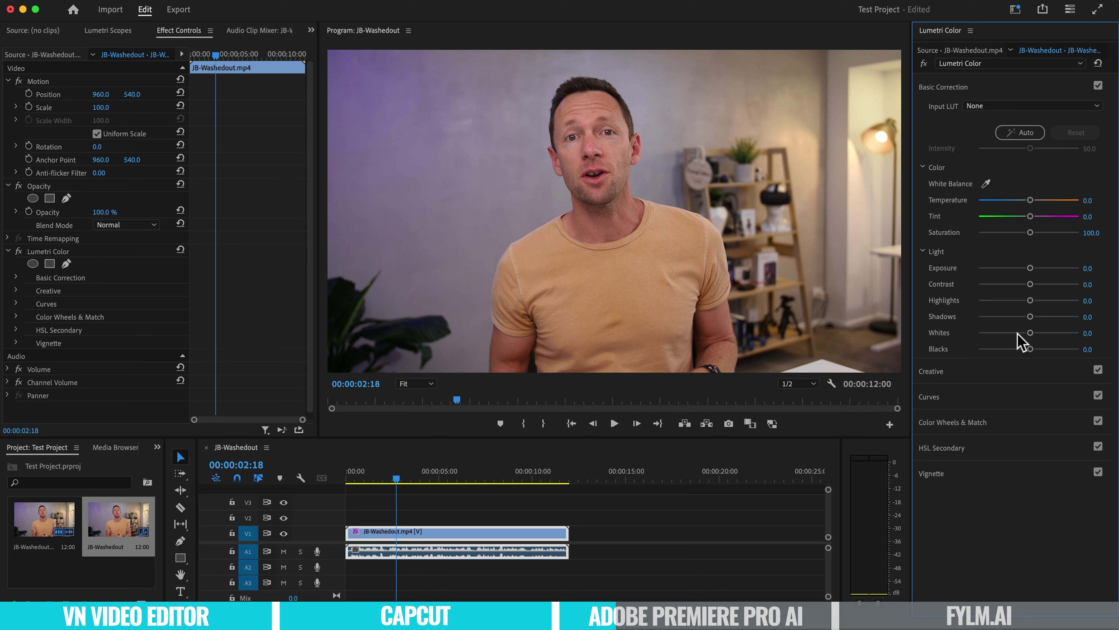
left_click(951, 396)
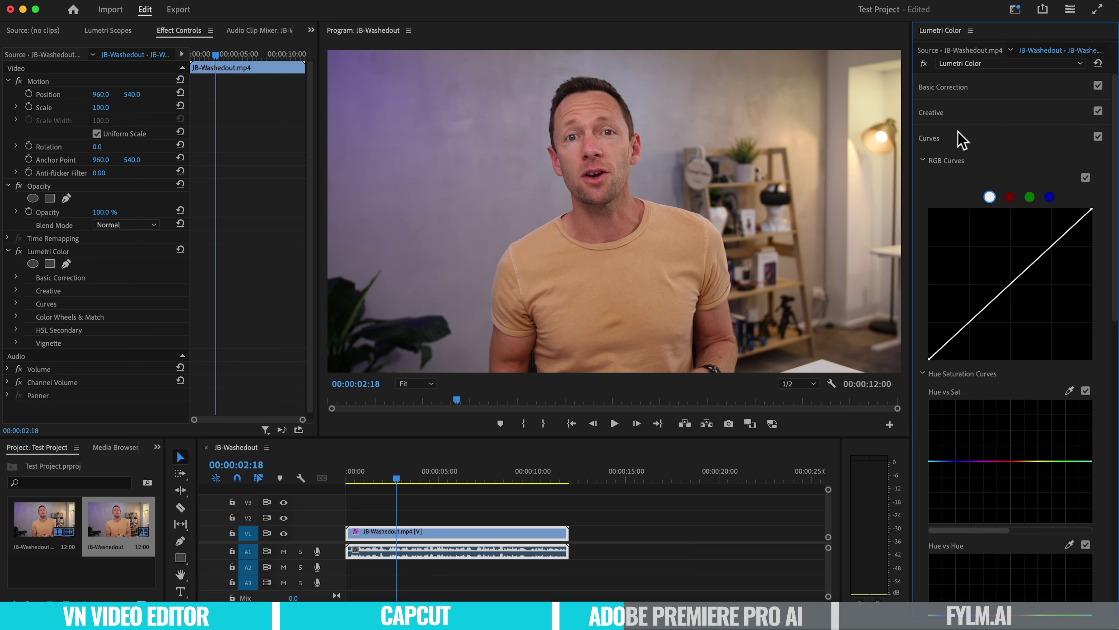
left_click(948, 139)
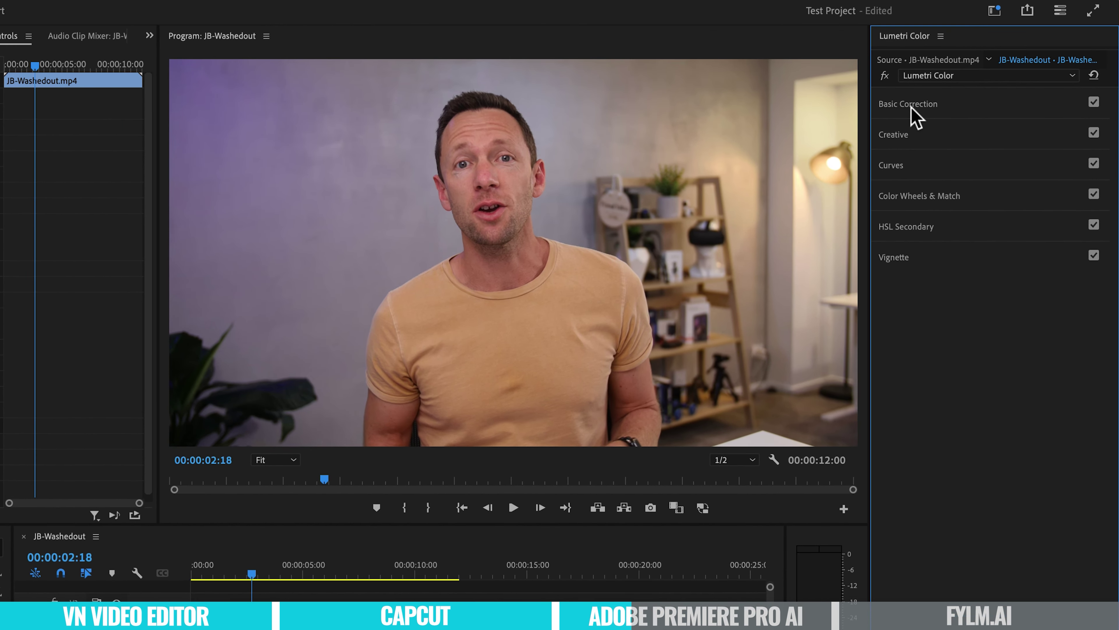
- Apply the automatic Basic Correction to the clip, switching the correction off and on to compare the image
left_click(911, 106)
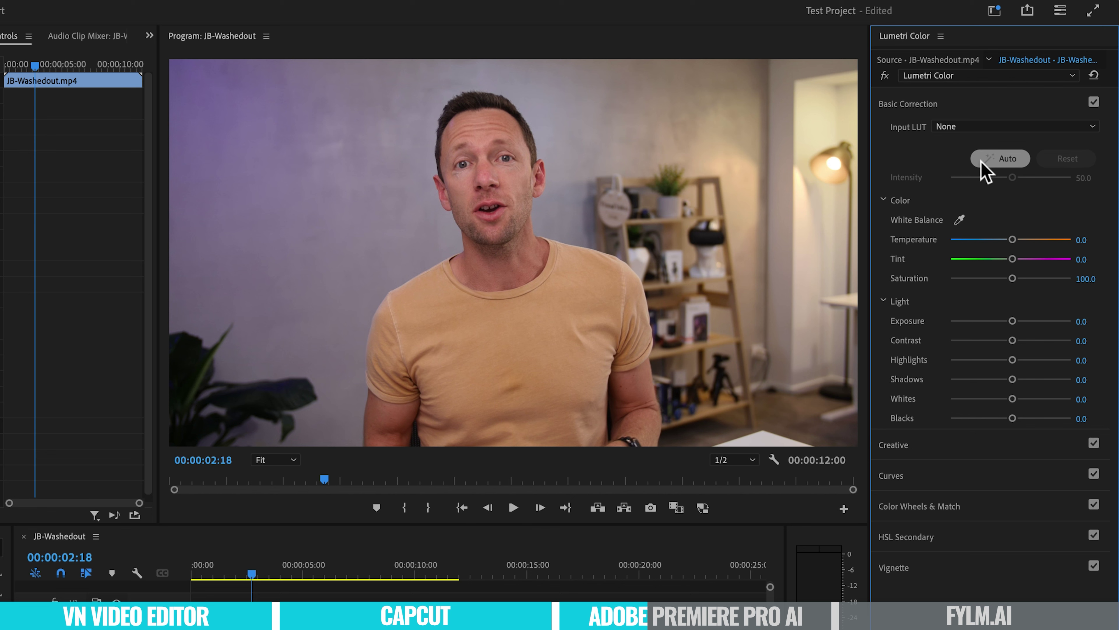
left_click(1004, 159)
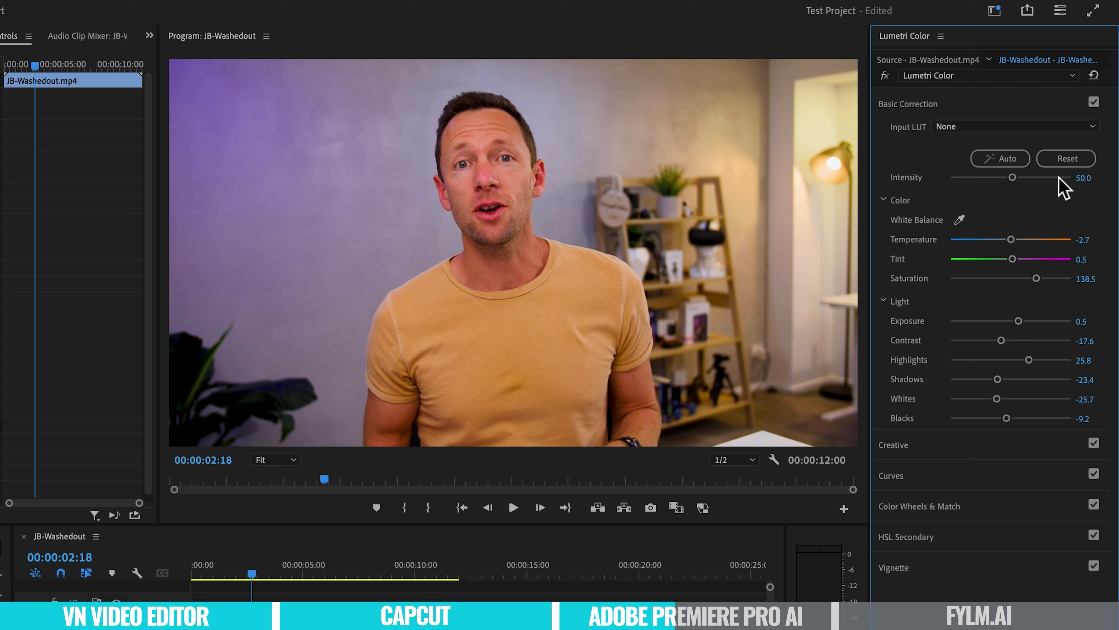
left_click(1095, 102)
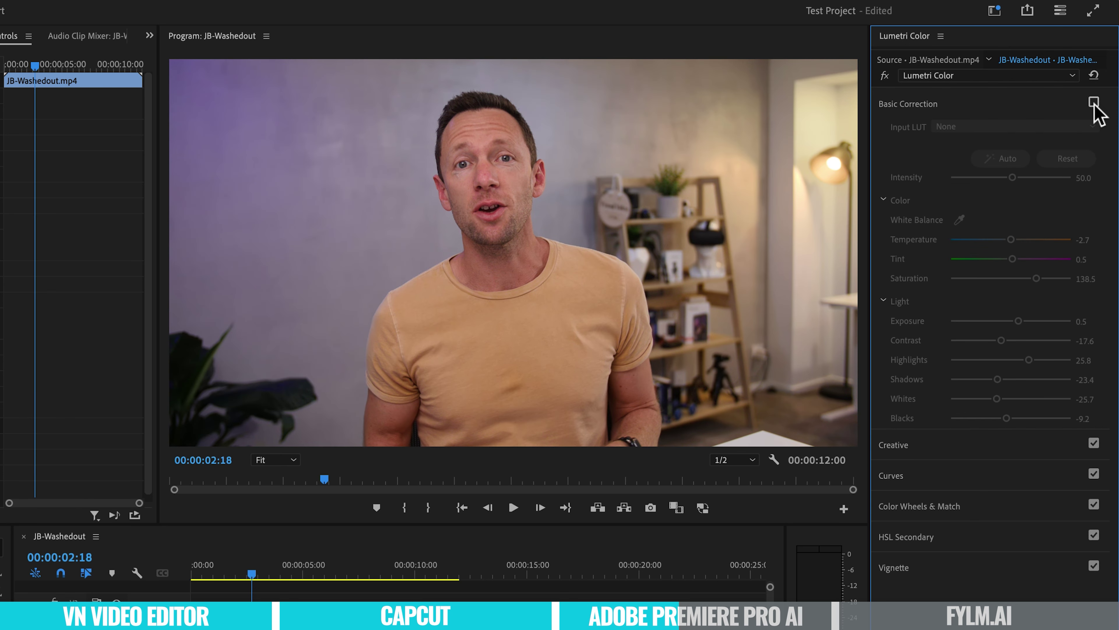
left_click(1095, 102)
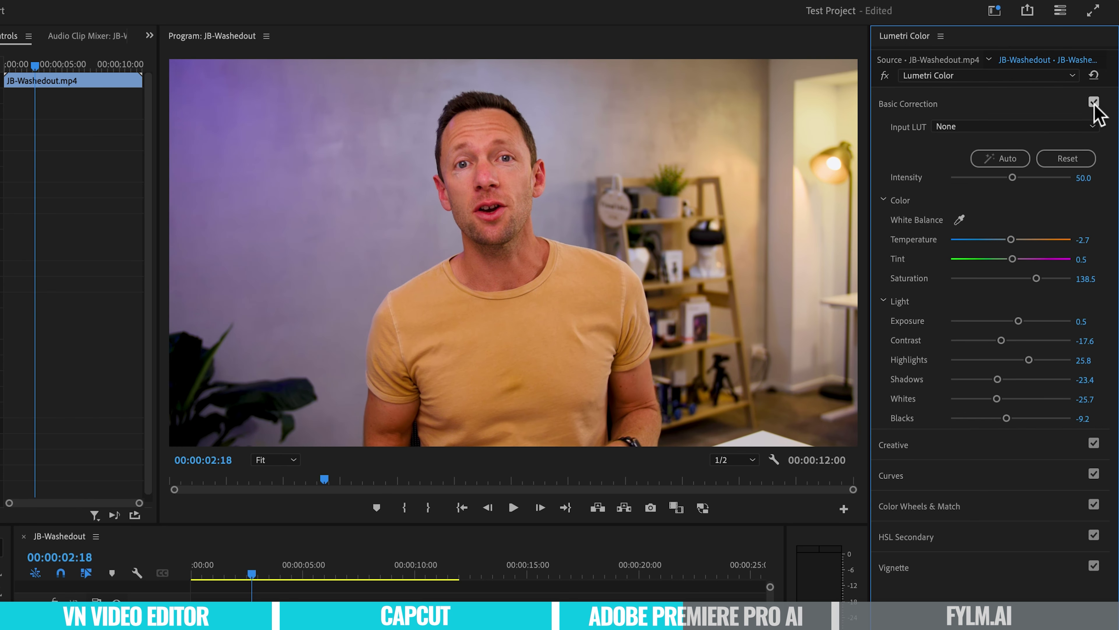
left_click(1094, 102)
left_click(1094, 103)
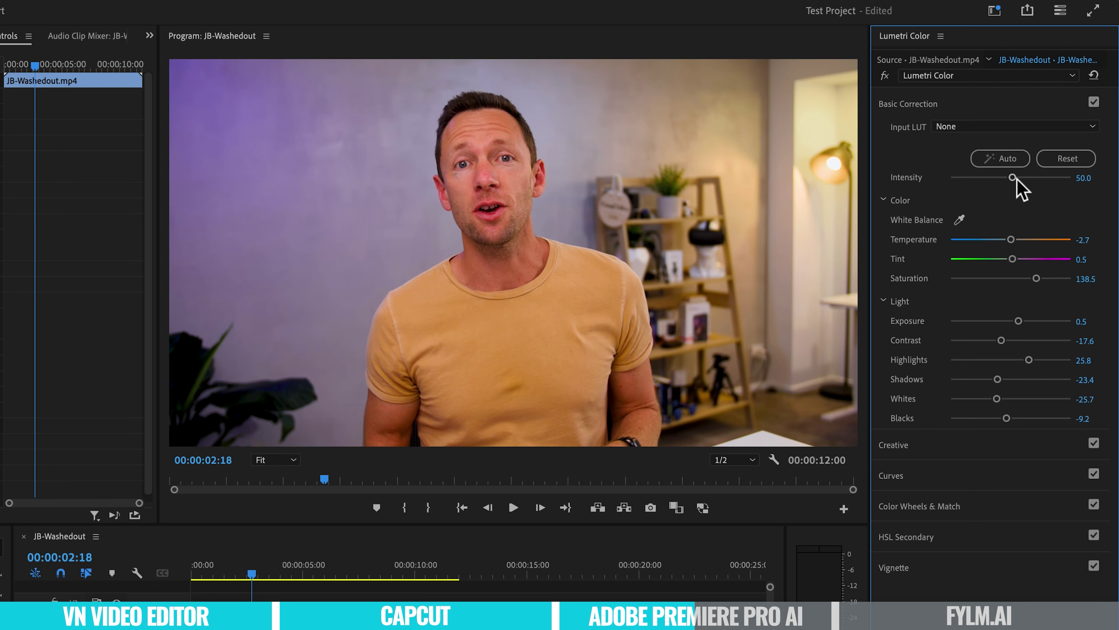
- Reduce the automatic correction's intensity to 30.2 and set the exposure to 0.1
left_click_drag(1016, 178, 985, 183)
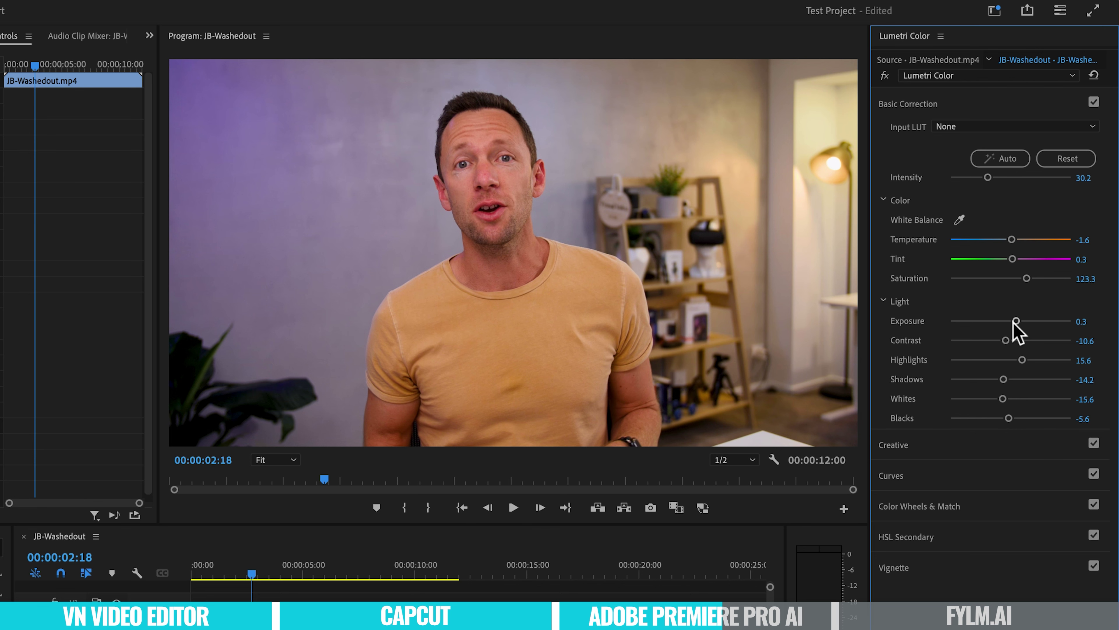
left_click_drag(1013, 323, 1011, 323)
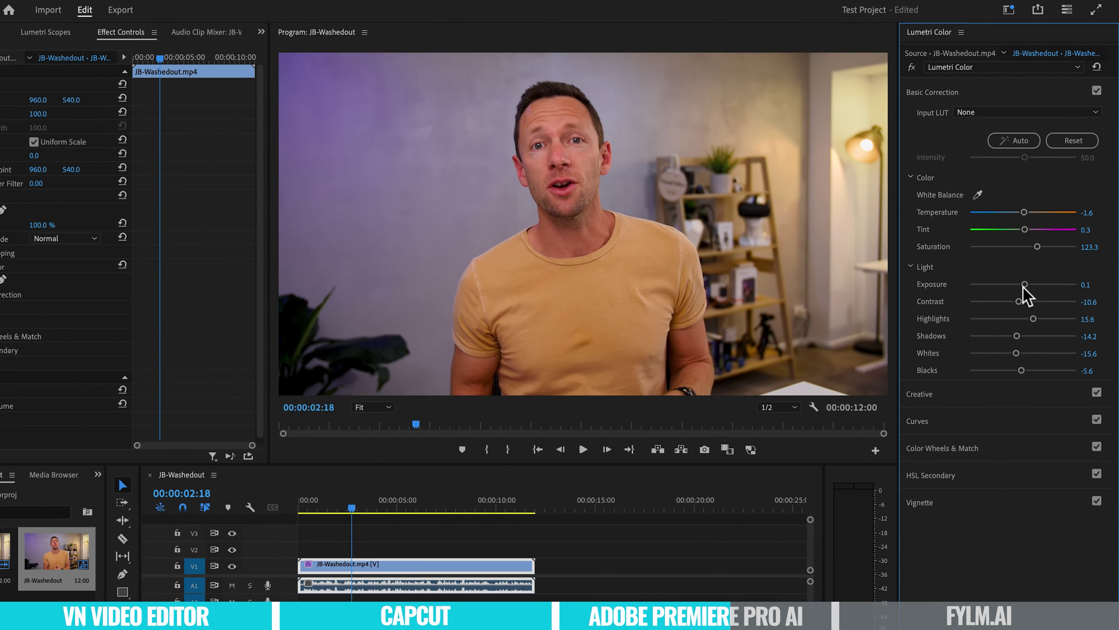
- Import 20230823-155947.mov from the Desktop, place it after JB-Washedout.mp4 on track V1, and move the playhead to 00:00:21:01
right_click(49, 578)
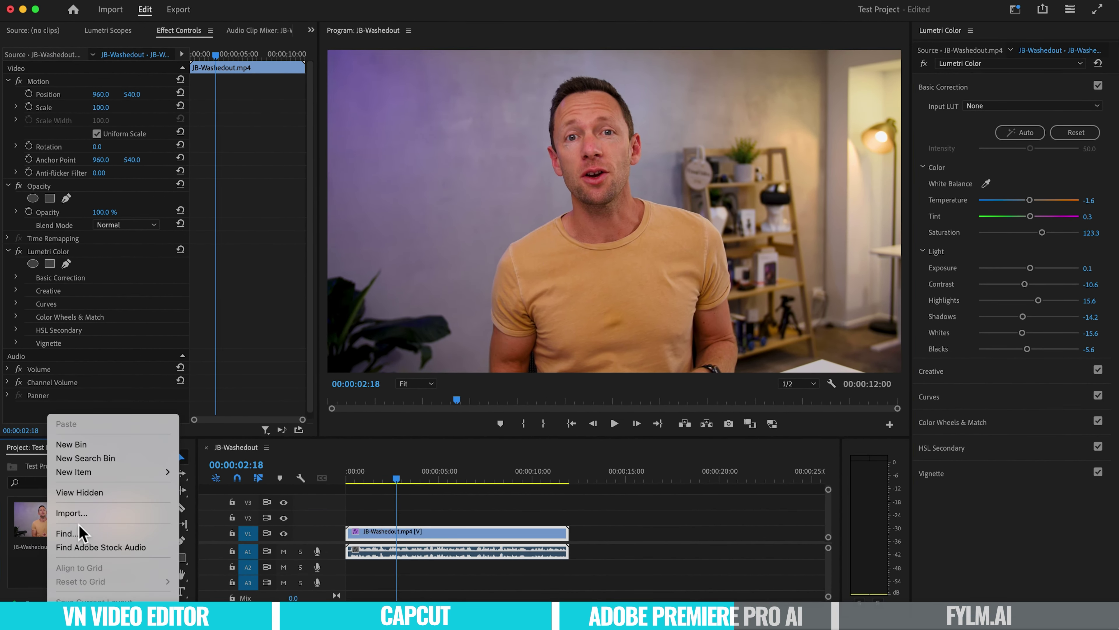
left_click(71, 513)
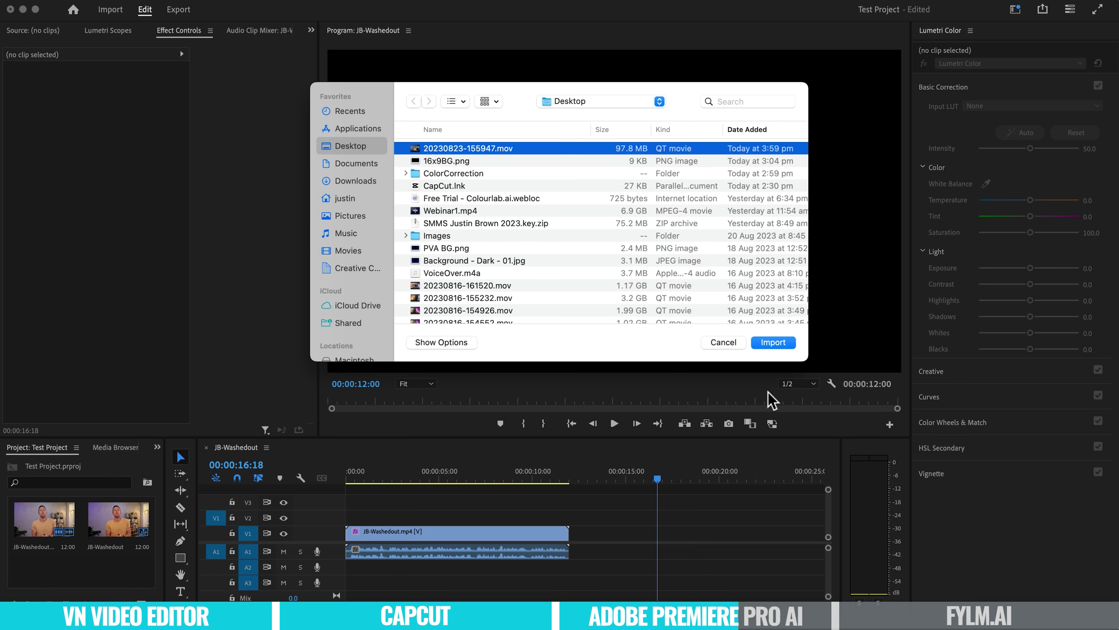
left_click(772, 344)
left_click_drag(42, 553, 592, 536)
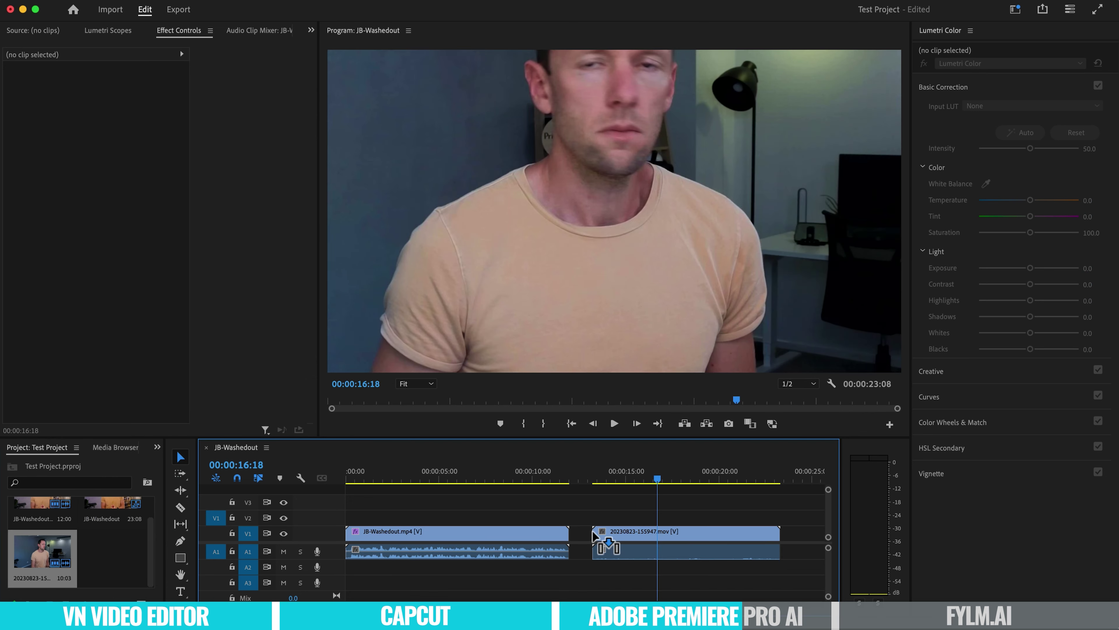
mouse_move(727, 480)
left_mouse_down()
mouse_move(764, 480)
mouse_move(739, 481)
left_mouse_up()
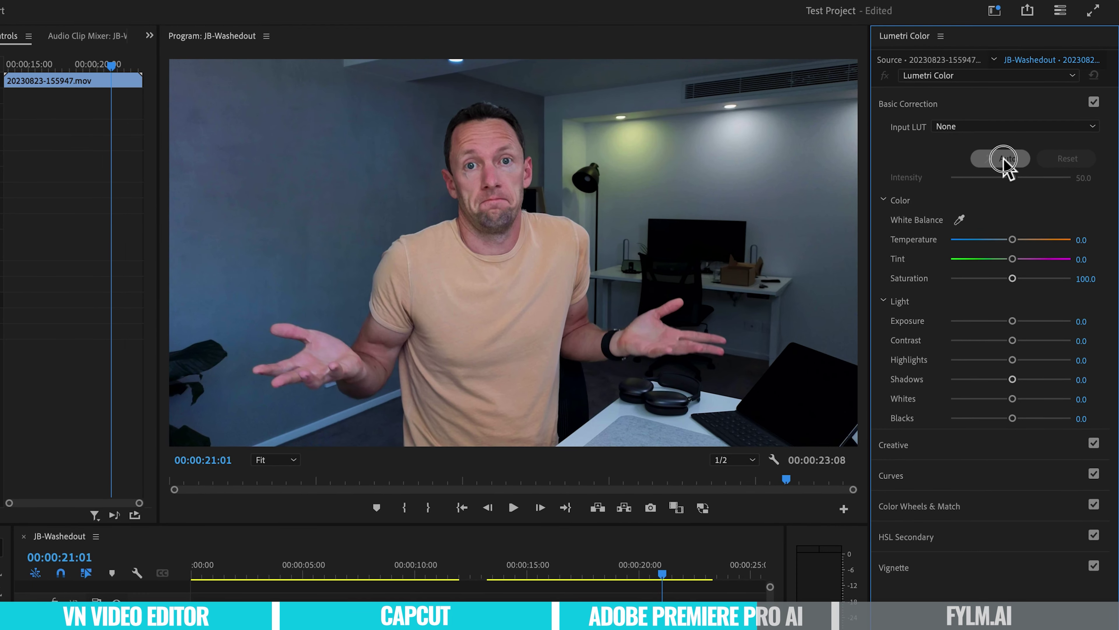
- Apply the automatic Basic Correction to 20230823-155947.mov, with its intensity at 77.2 and the saturation raised to 129.6
left_click(1022, 134)
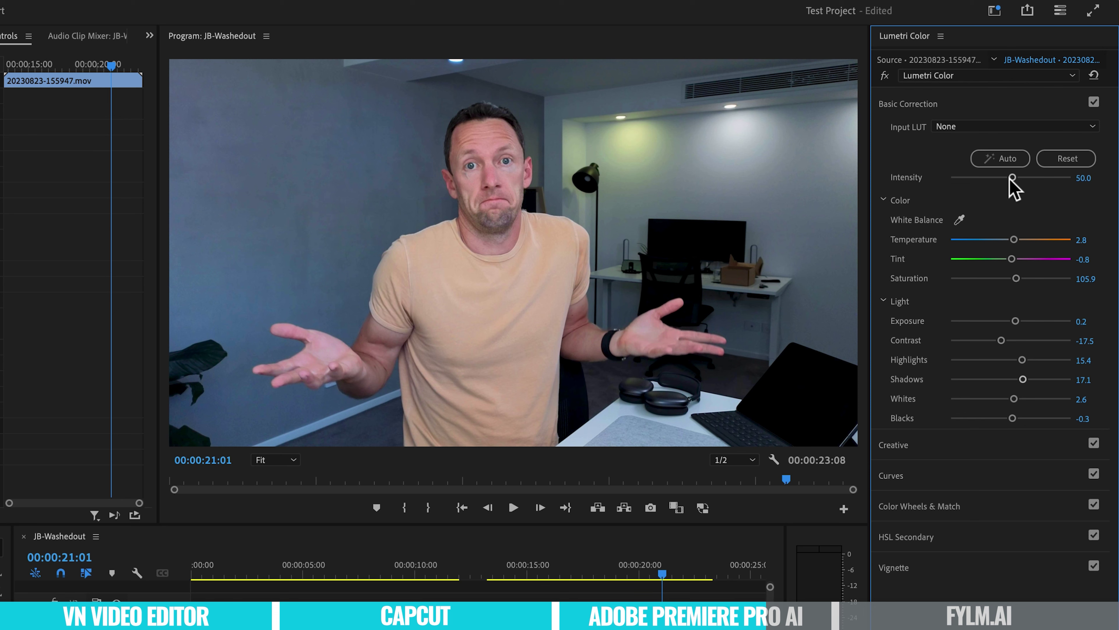
left_click_drag(1009, 179, 1043, 185)
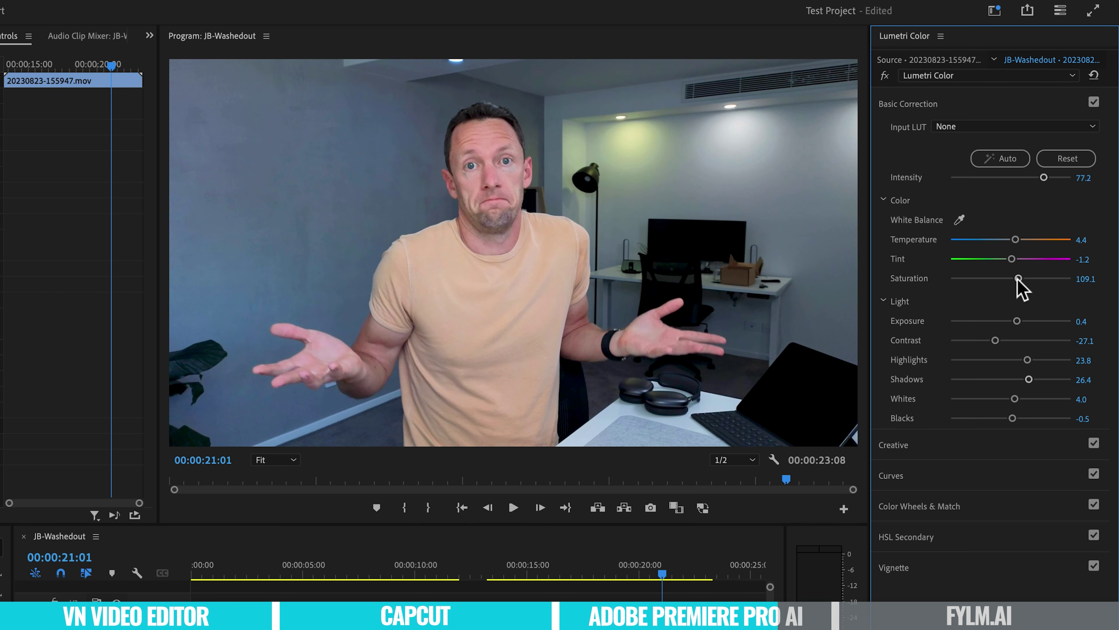
left_click_drag(1018, 279, 1029, 279)
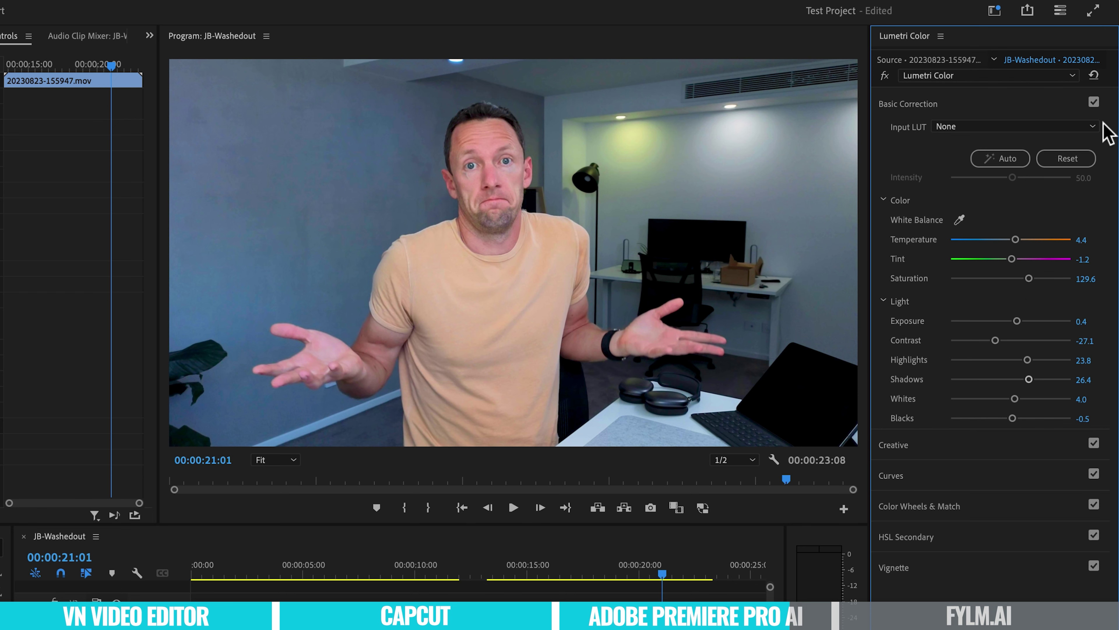
- Switch the Basic Correction off and on to compare the second clip before and after
left_click(1094, 102)
left_click(1094, 102)
left_click(1094, 102)
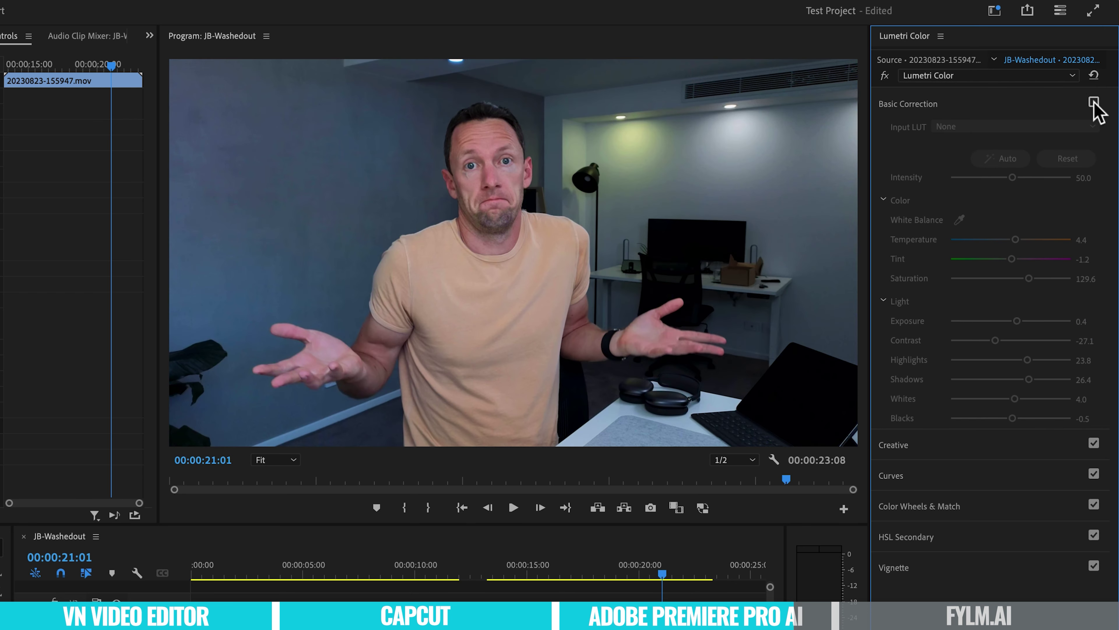
left_click(1095, 102)
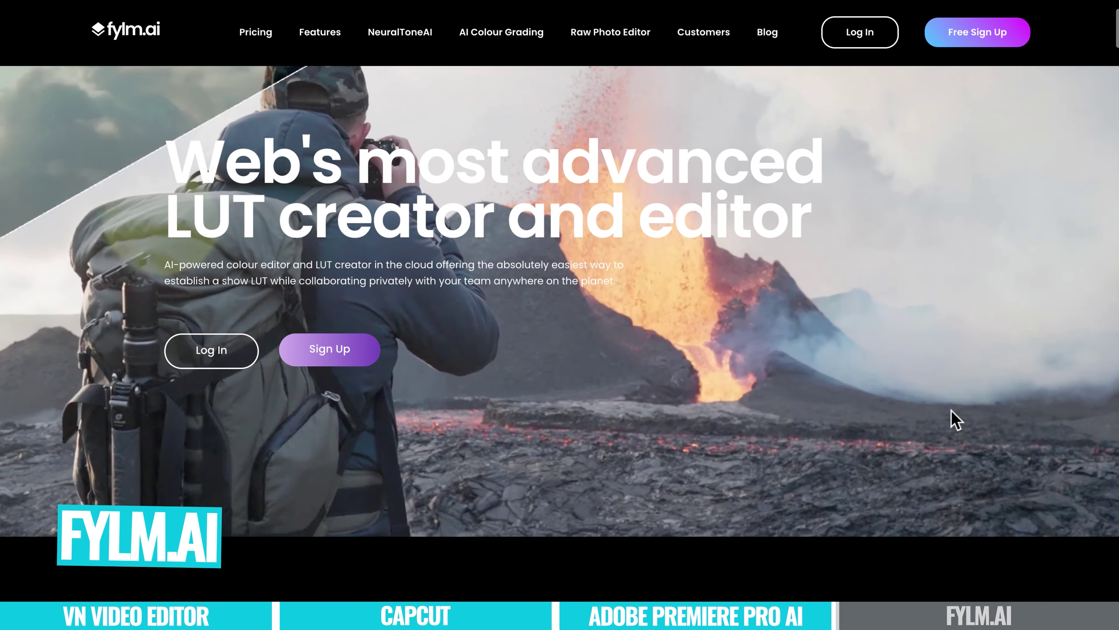
- Switch to the fylm.ai website, look through its homepage features including NeuralToneAI, and log in to the editor
scroll(954, 419, "down", 8)
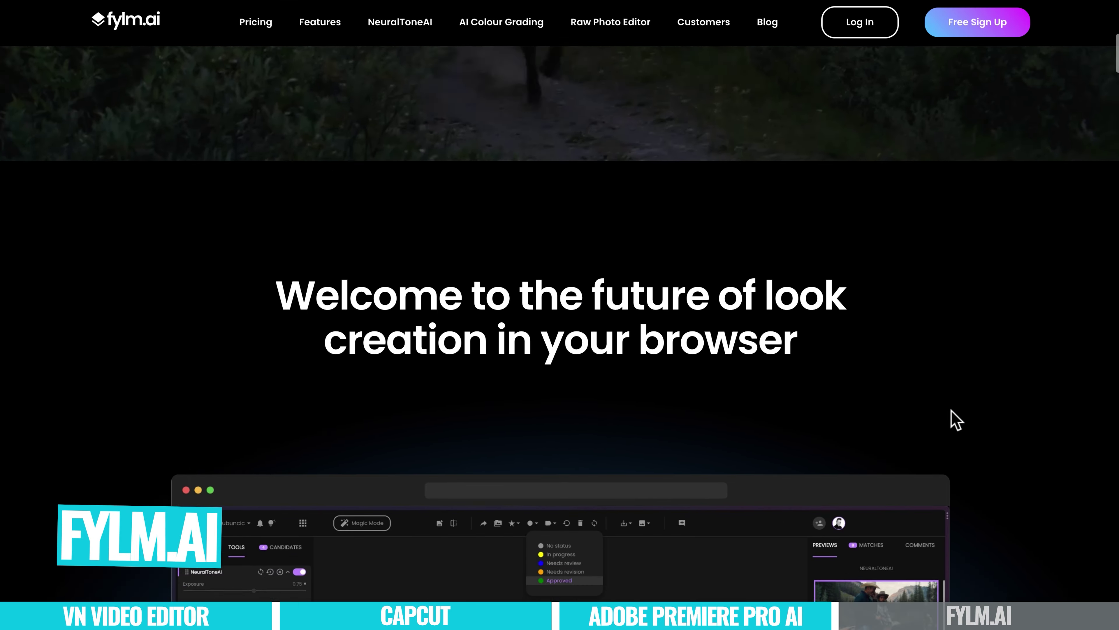
scroll(954, 419, "down", 10)
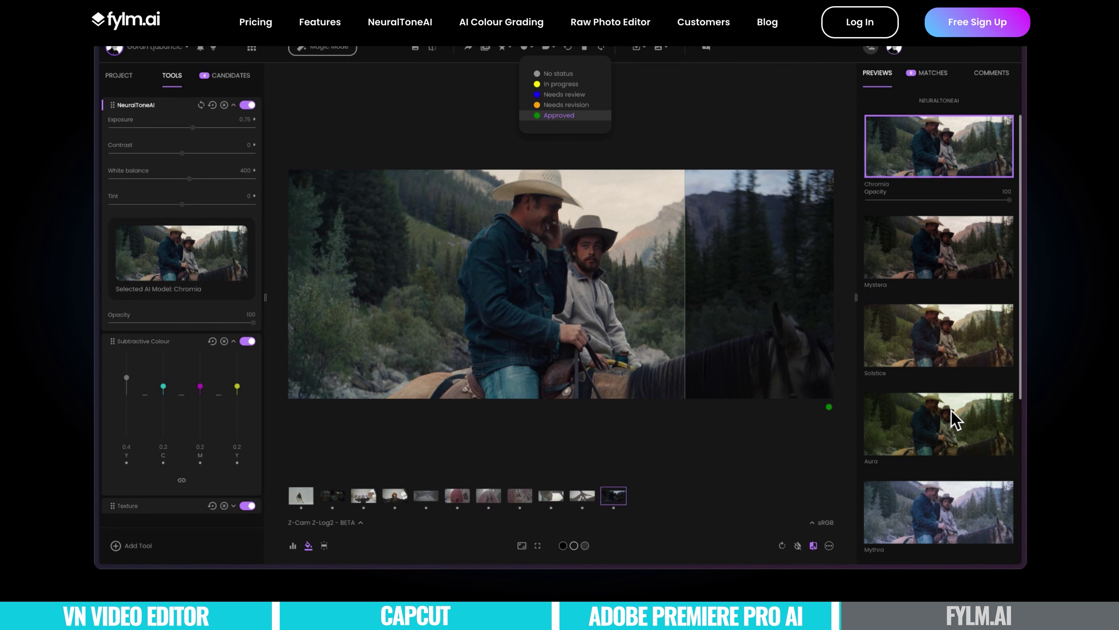
scroll(951, 410, "down", 10)
scroll(954, 419, "down", 4)
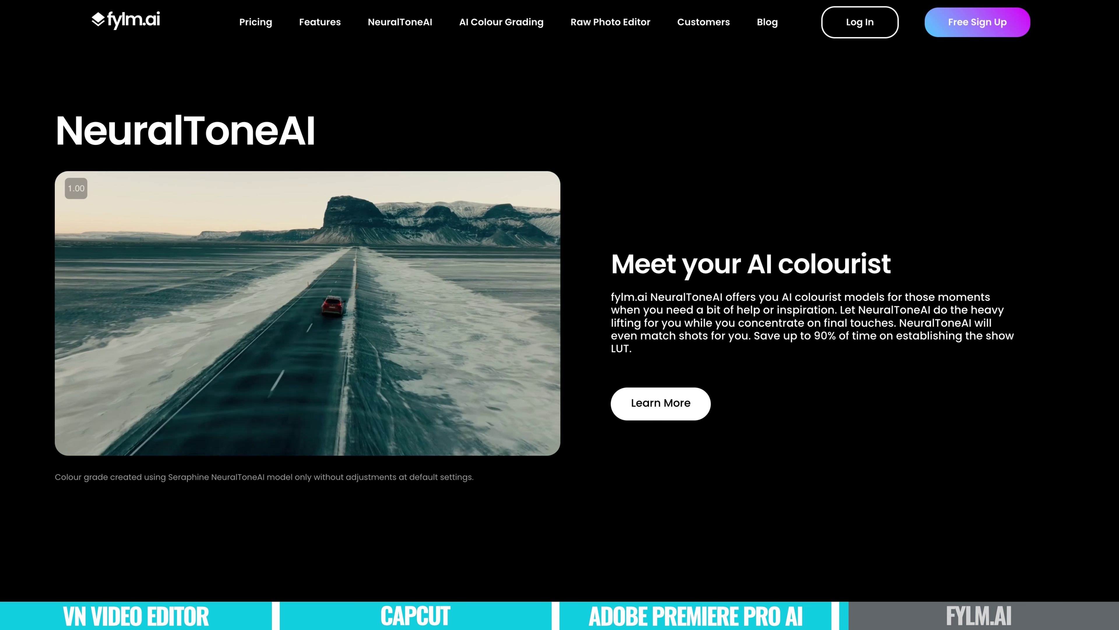
left_click(860, 23)
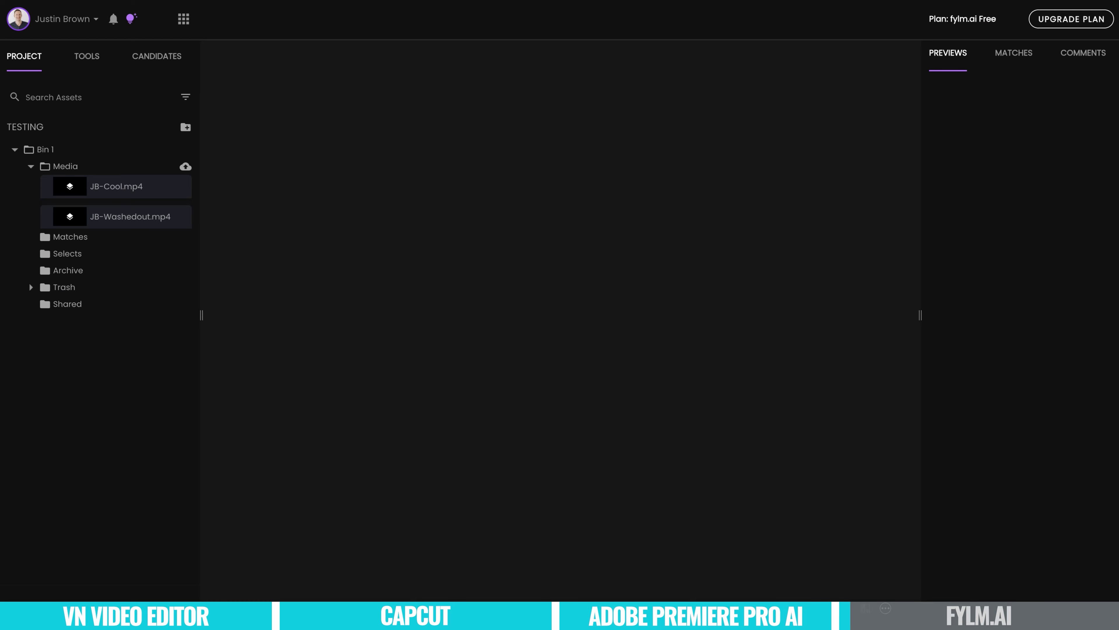
- Check the clips available for upload without adding any, open JB-Washedout.mp4 from the project media, and set its ACES input transform to Rec709
left_click(185, 166)
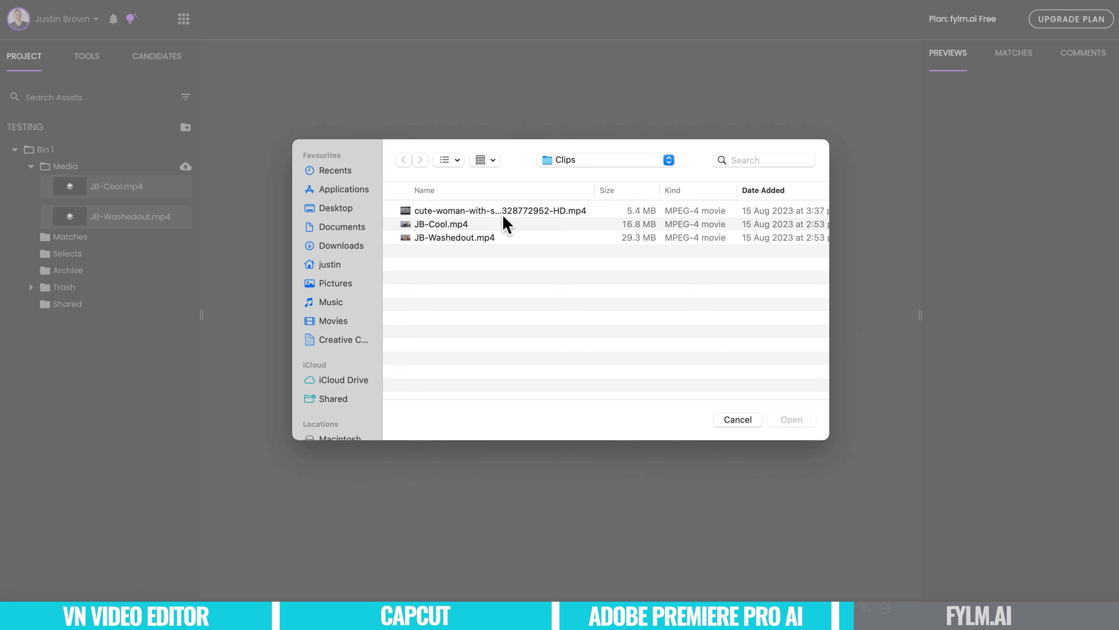
left_click(725, 420)
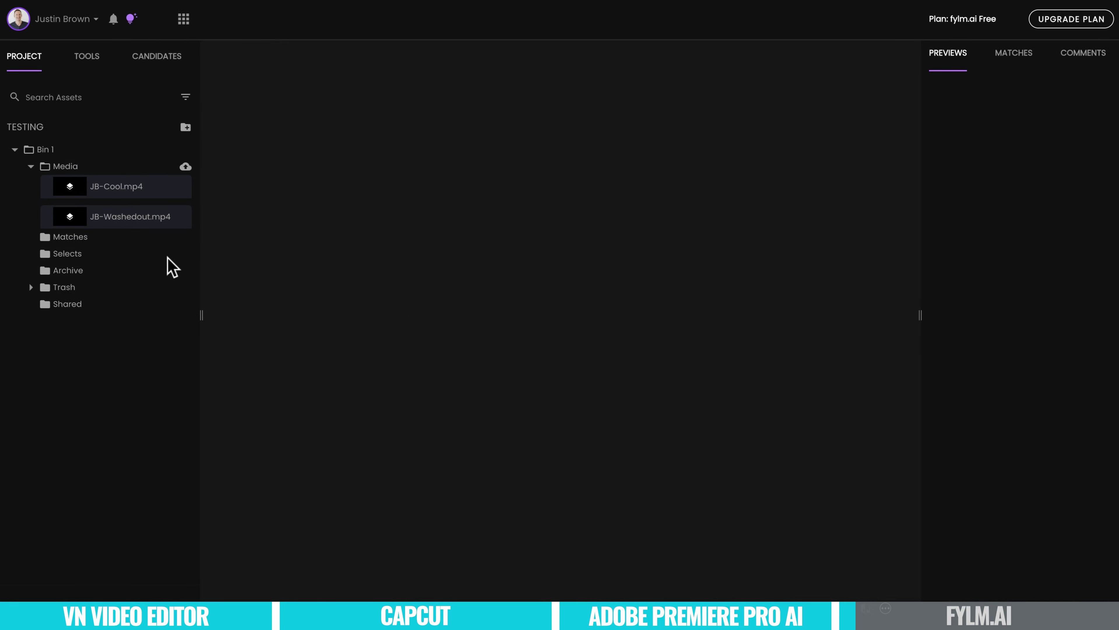
left_click(128, 227)
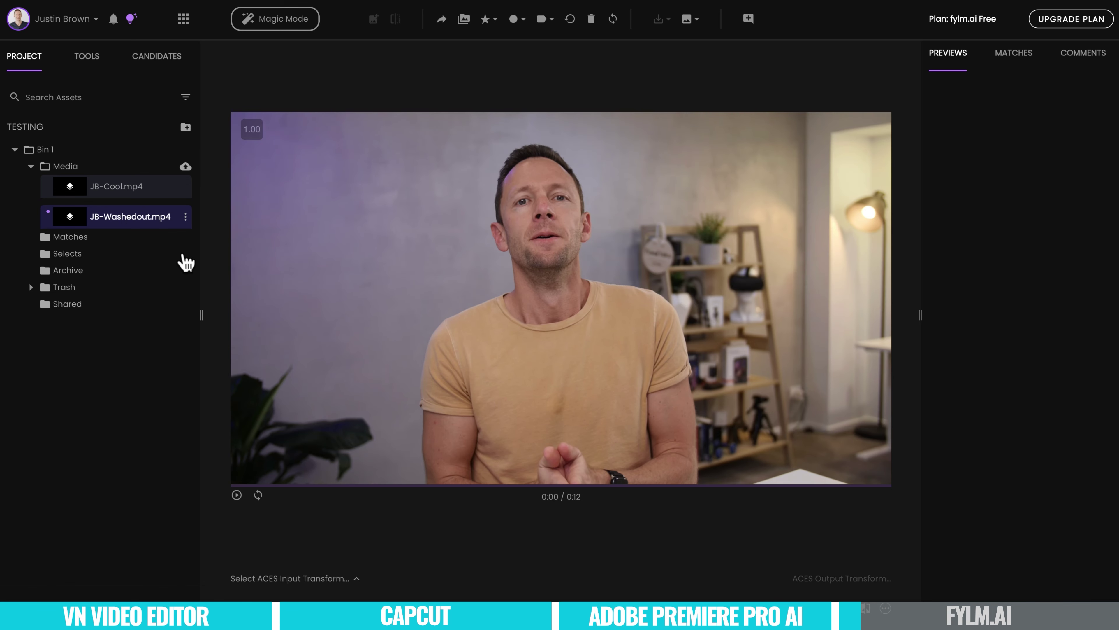
left_click(357, 580)
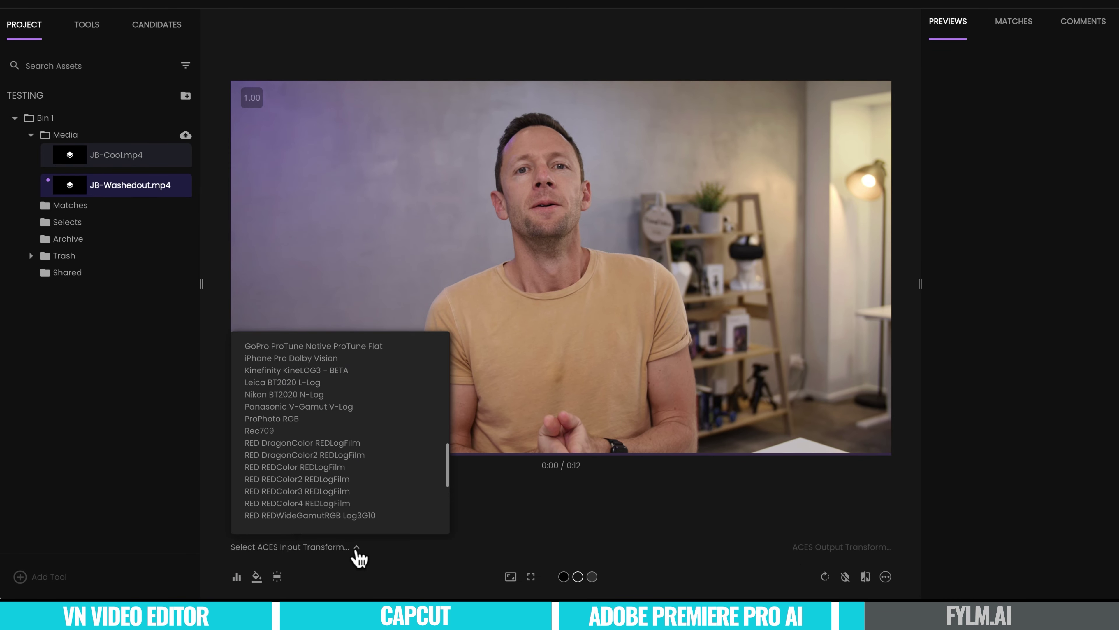
left_click(271, 430)
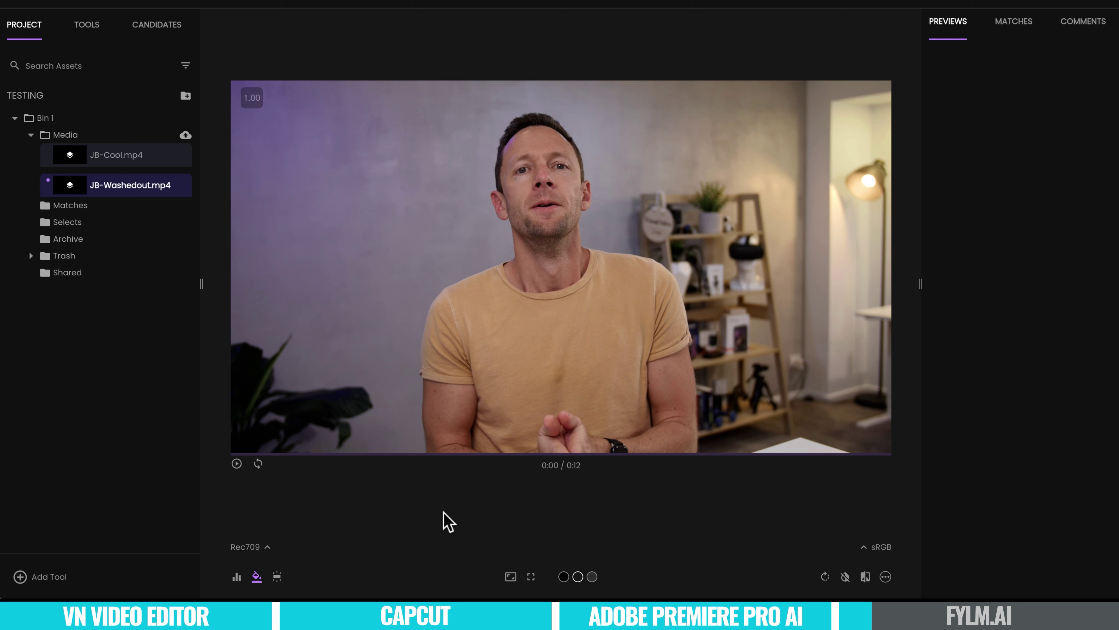
- Add the AI Auto Correct tool to the JB-Washedout.mp4 clip
left_click(90, 28)
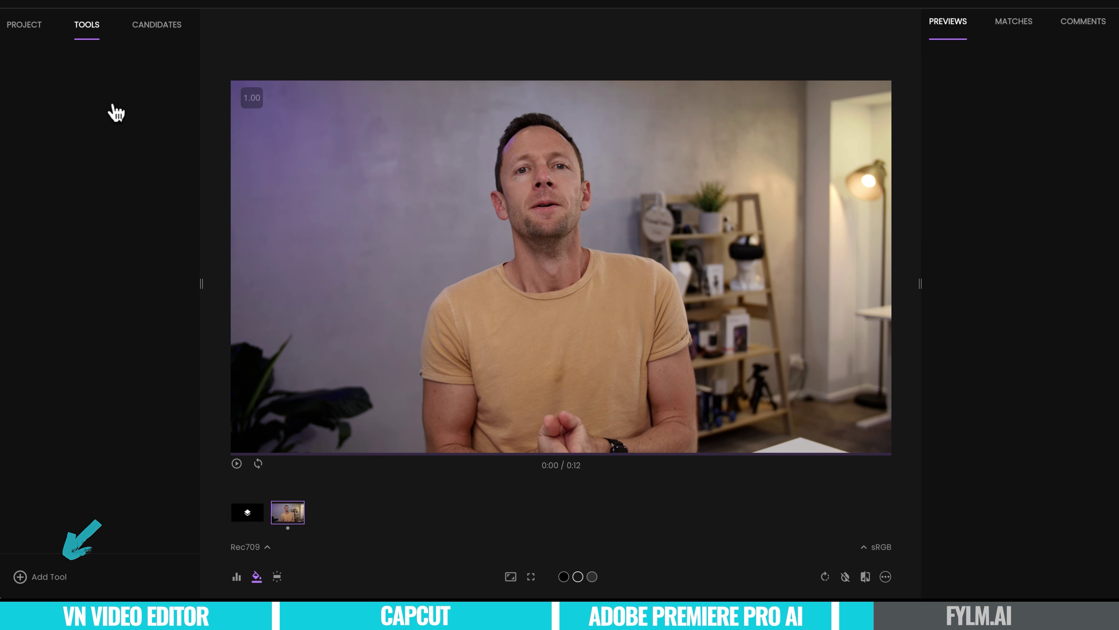
left_click(30, 577)
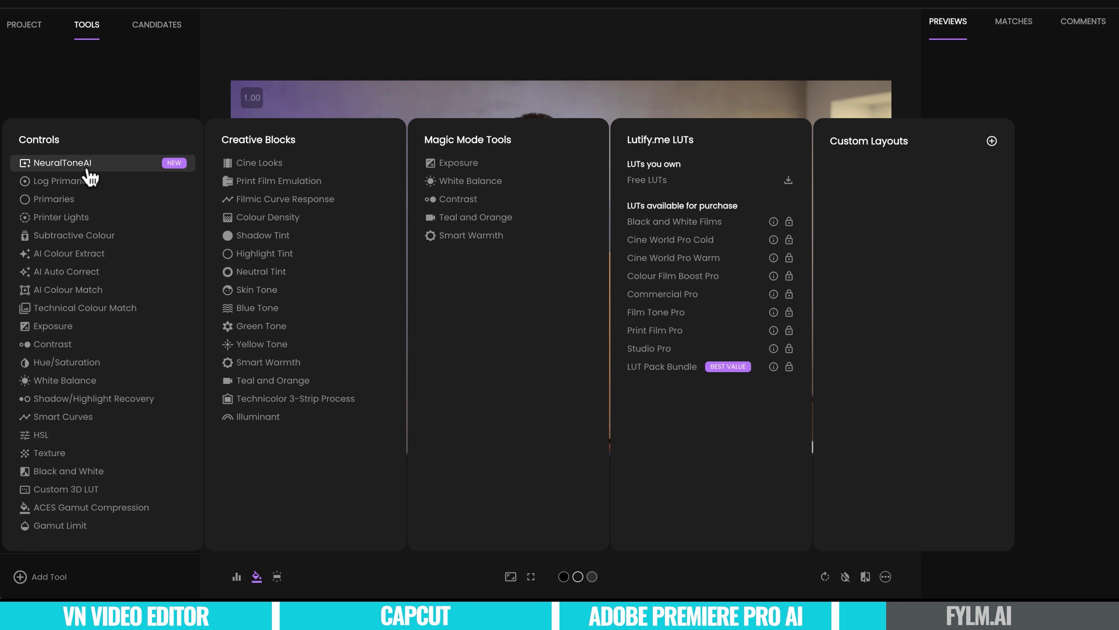
left_click(68, 273)
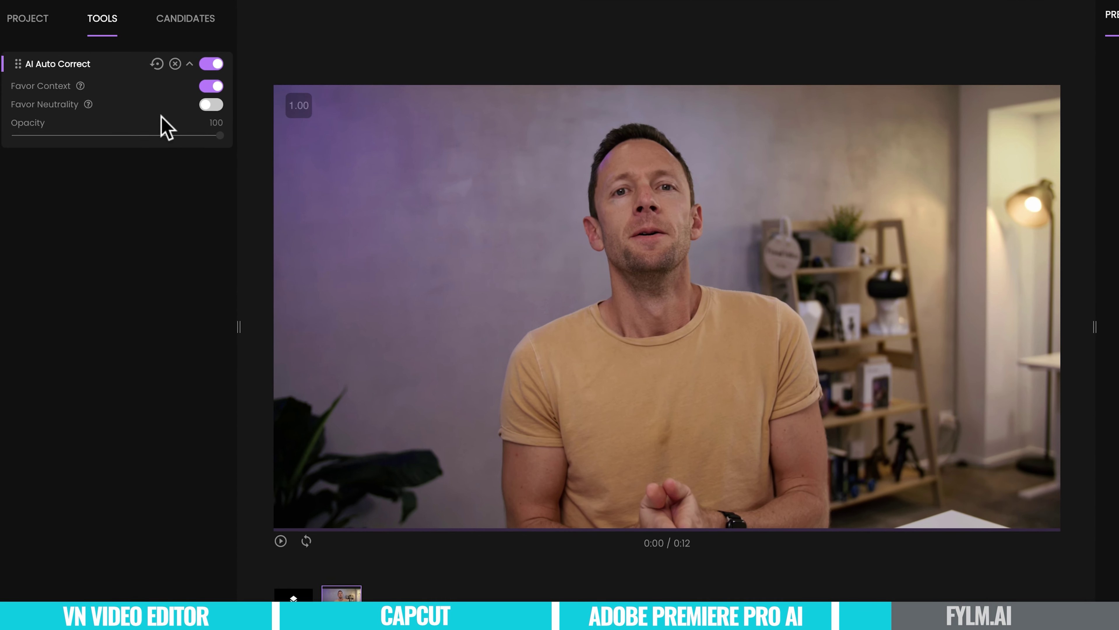
- Toggle AI Auto Correct off and on to compare the image, and check what Favor Context does
left_click(213, 64)
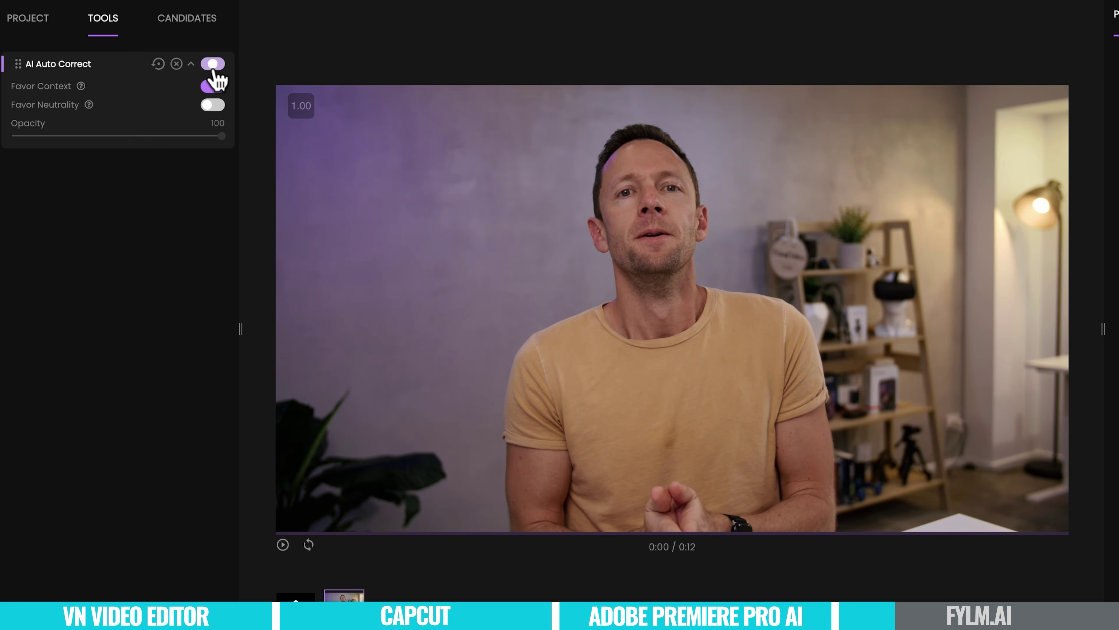
left_click(213, 64)
left_click(212, 64)
left_click(212, 65)
mouse_move(81, 87)
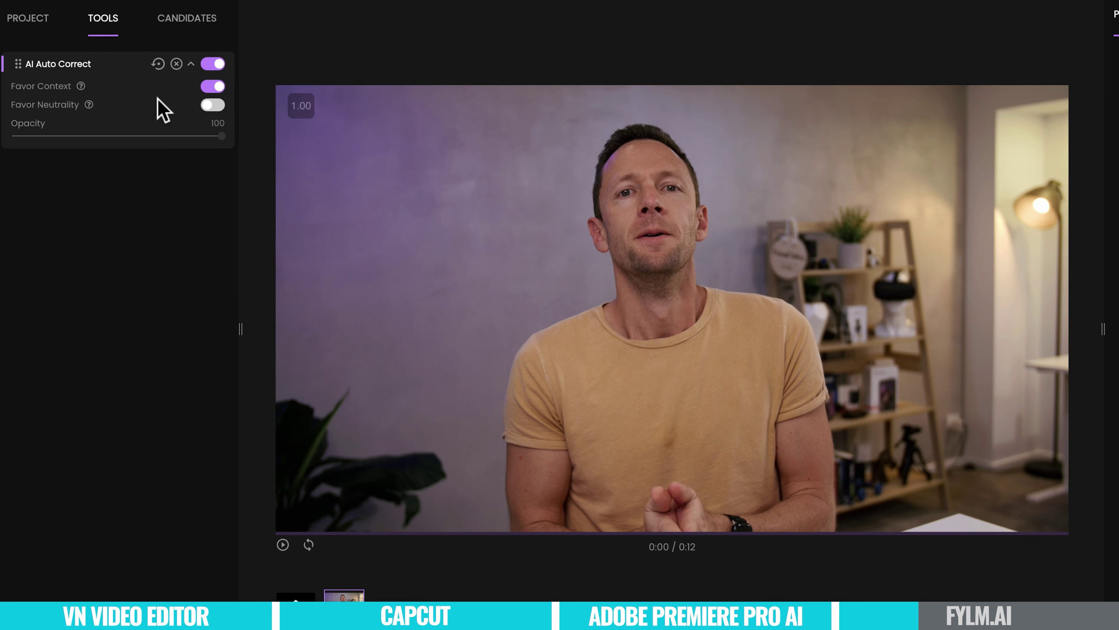
- Switch AI Auto Correct to Favor Neutrality and reduce its opacity to 54
left_click(210, 104)
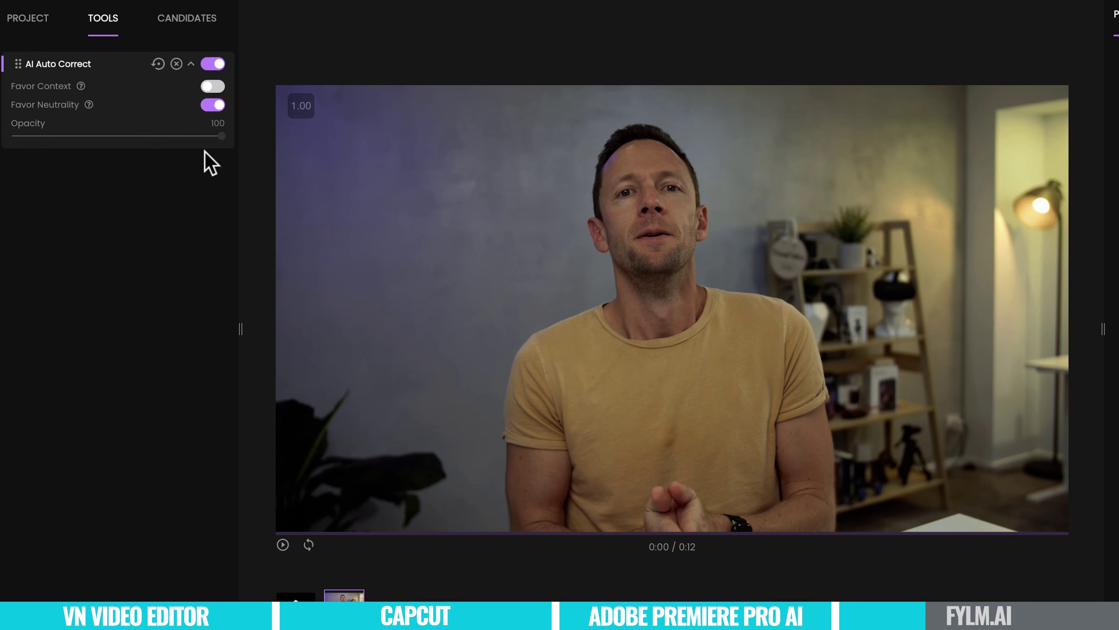
left_click(221, 137)
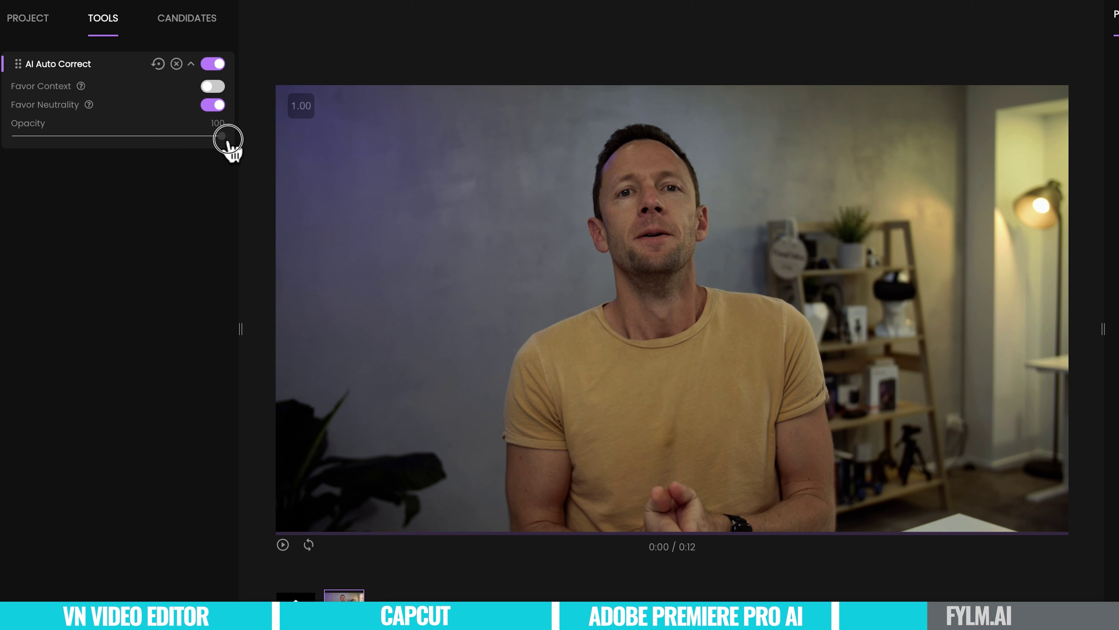
left_click_drag(221, 136, 95, 155)
left_click_drag(75, 159, 126, 157)
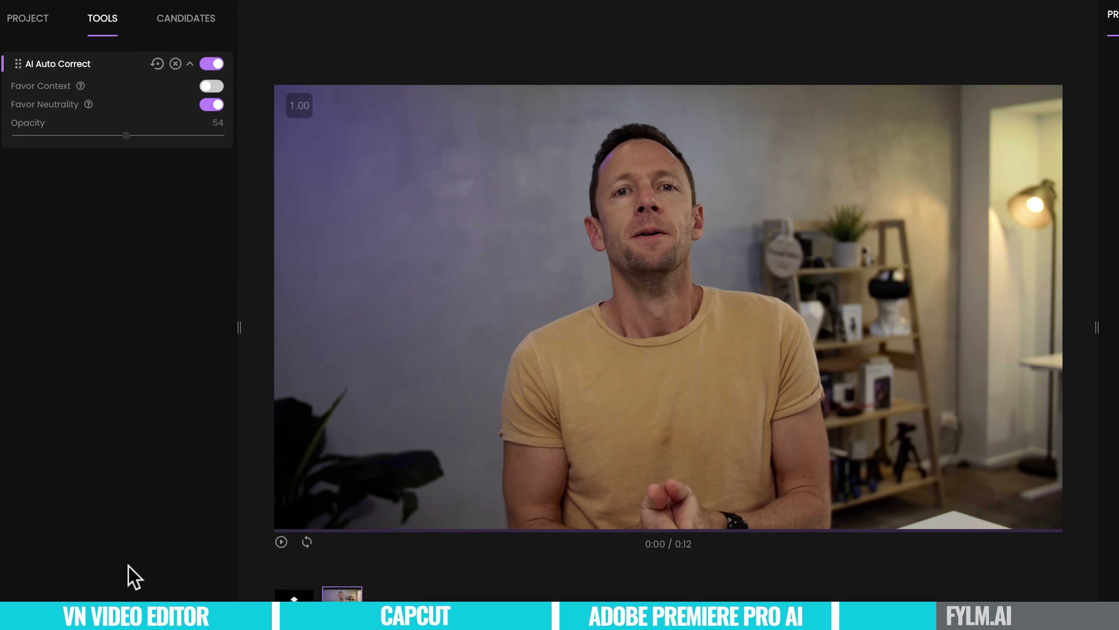
- Look over the other available tools, remove AI Auto Correct from the clip, and add the NeuralToneAI tool
left_click(20, 577)
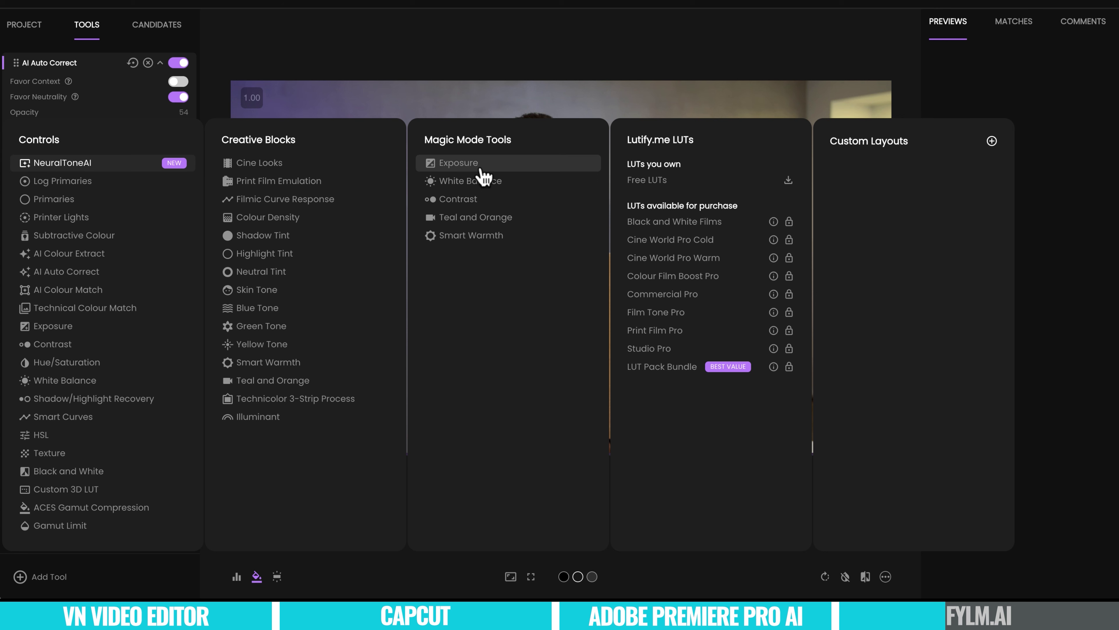
left_click(428, 59)
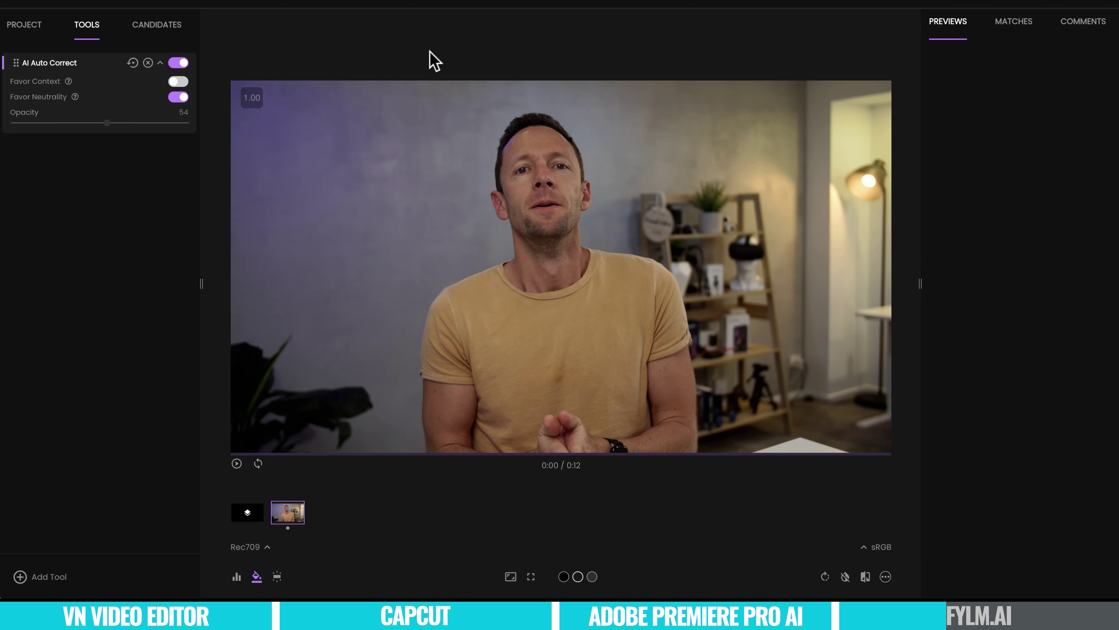
left_click(149, 62)
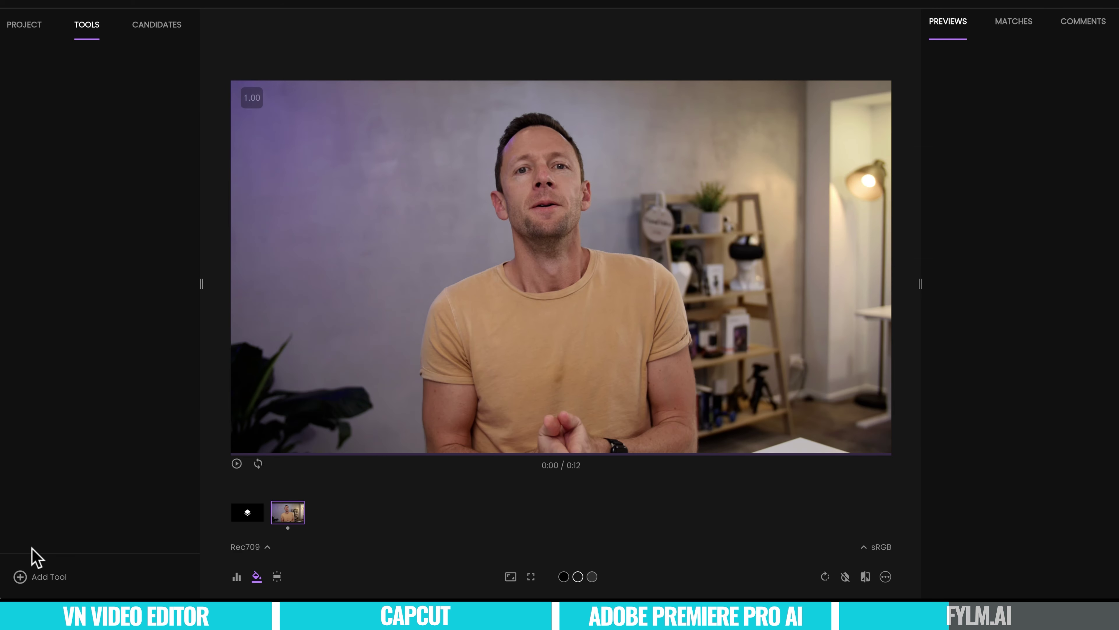
left_click(20, 576)
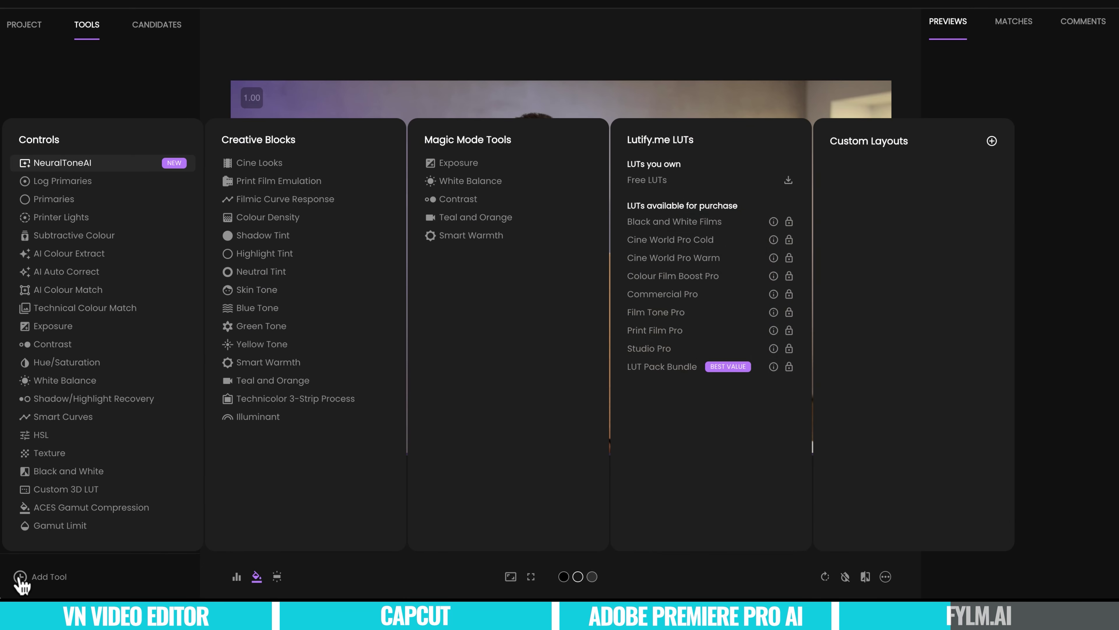
left_click(51, 164)
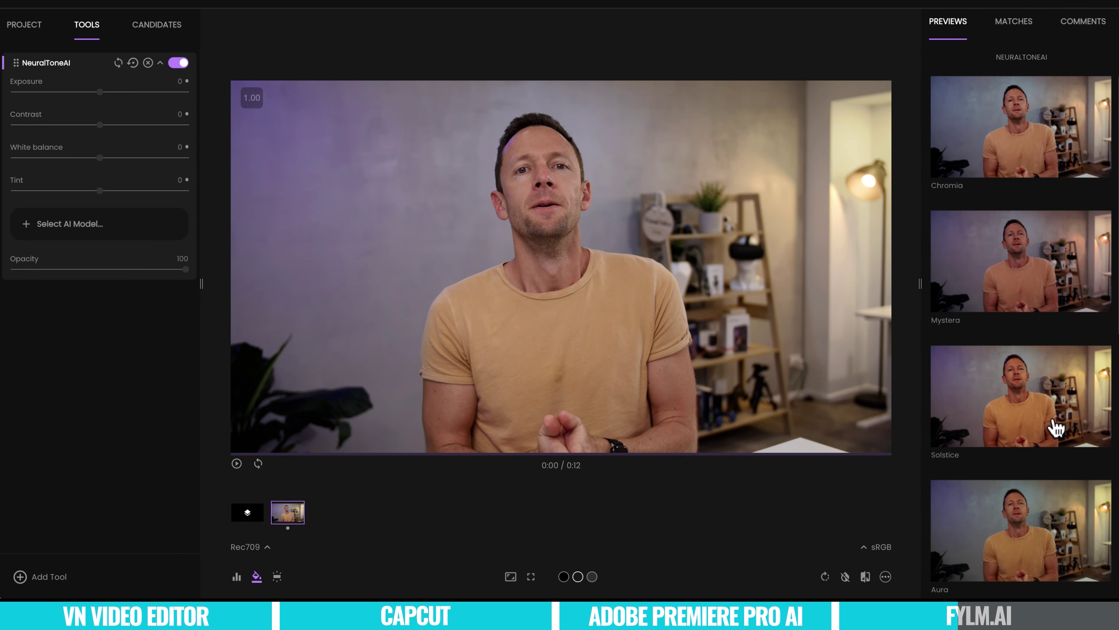
- Browse the NeuralToneAI previews for the washed-out clip, try the Seraphine and Mariposa models, and apply Magnolia
scroll(1053, 425, "down", 5)
scroll(1053, 426, "down", 2)
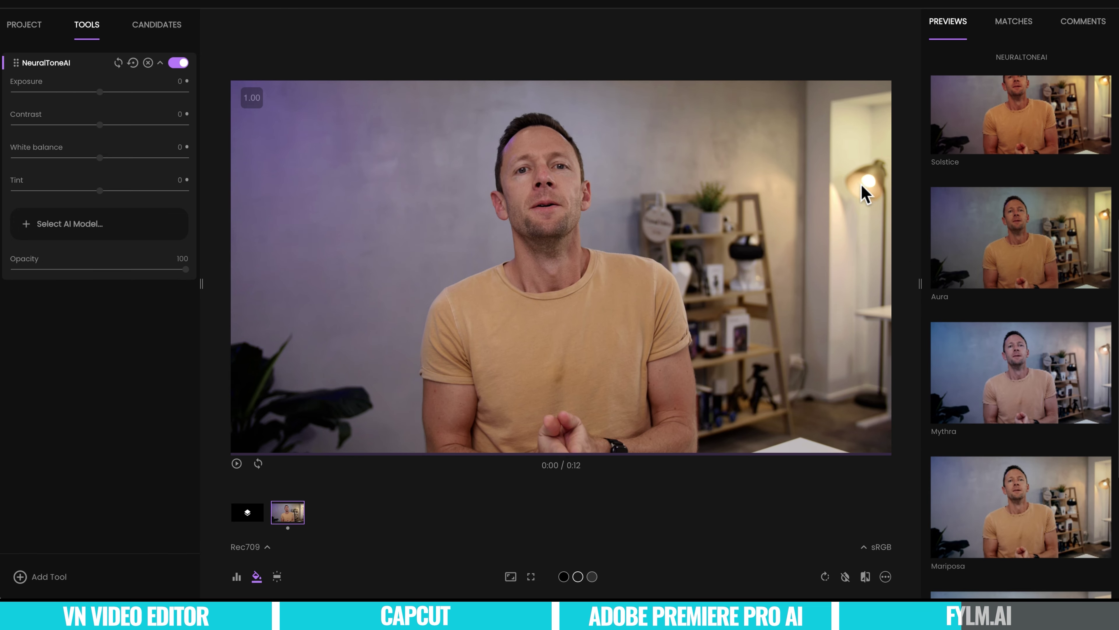
scroll(1066, 265, "down", 4)
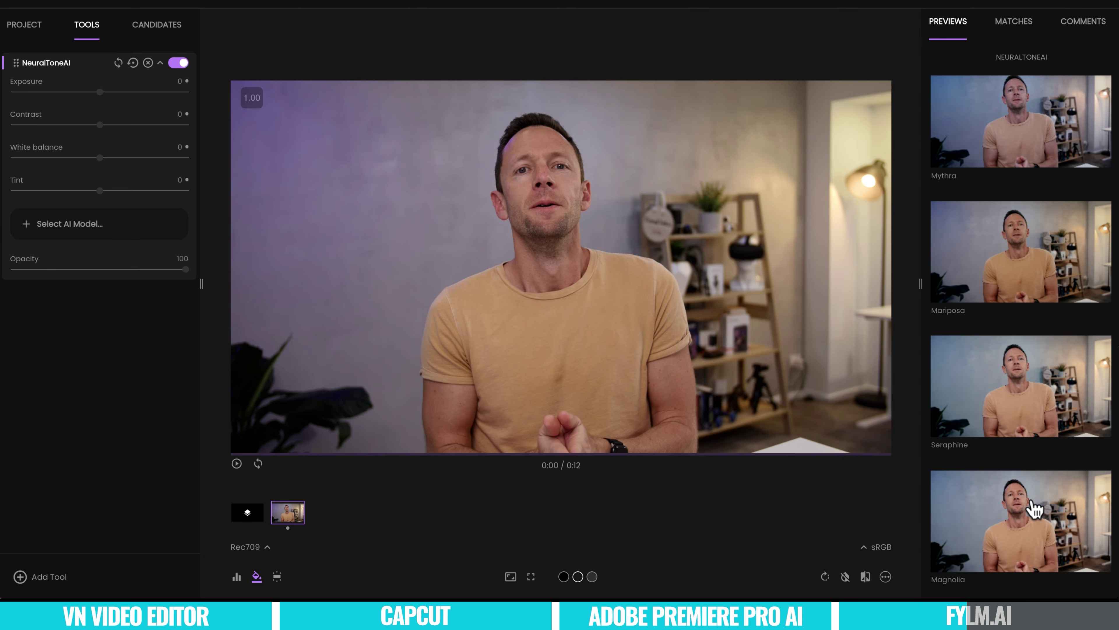
left_click(1033, 509)
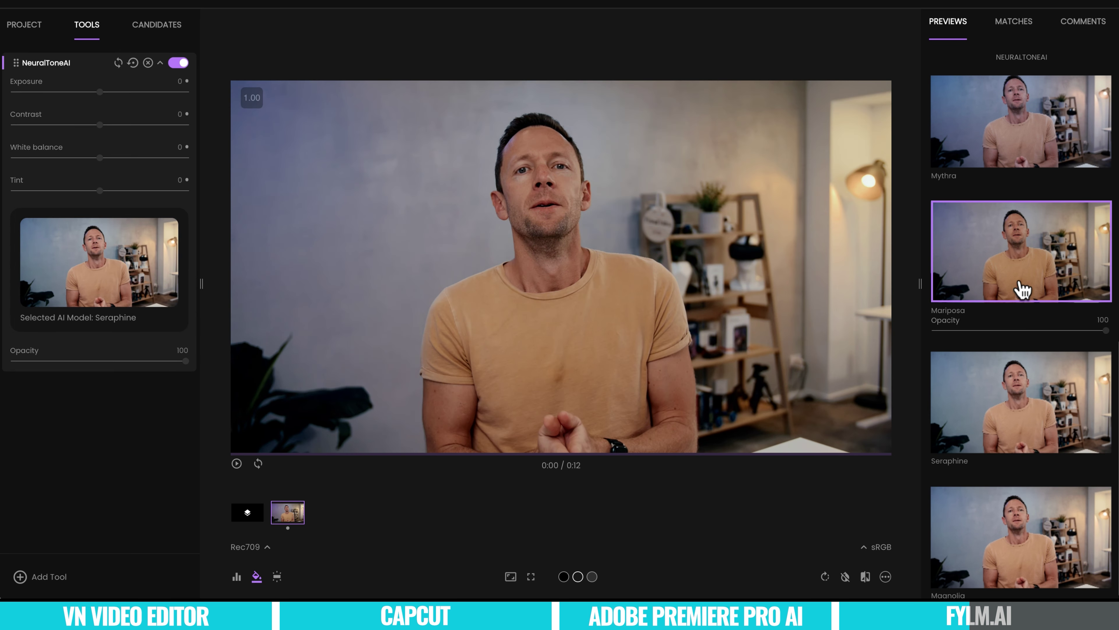
left_click(1020, 288)
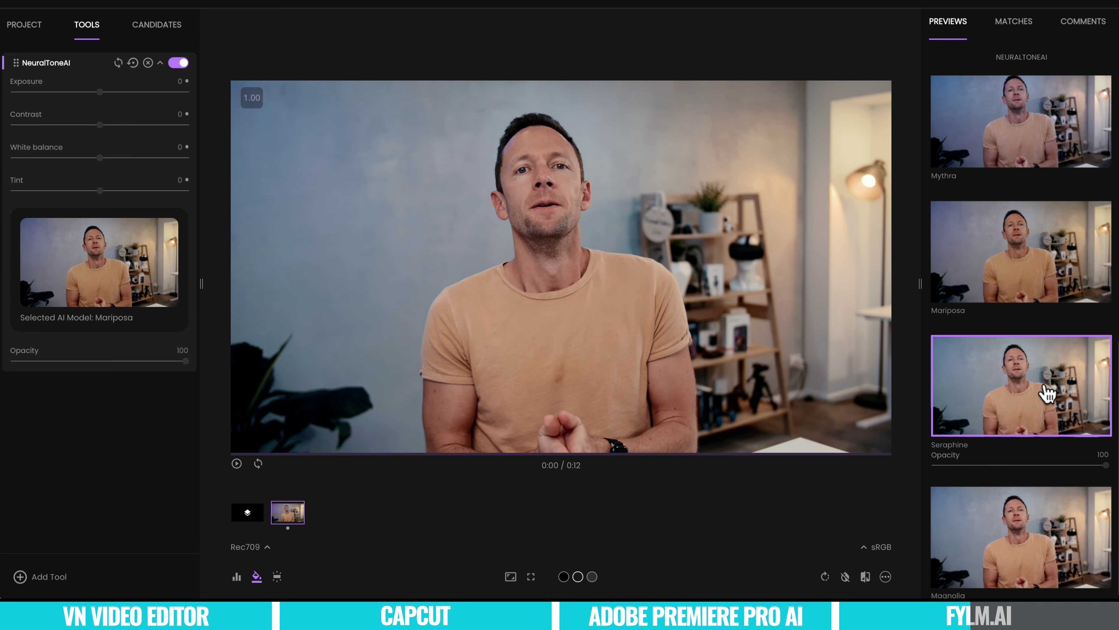
left_click(1048, 391)
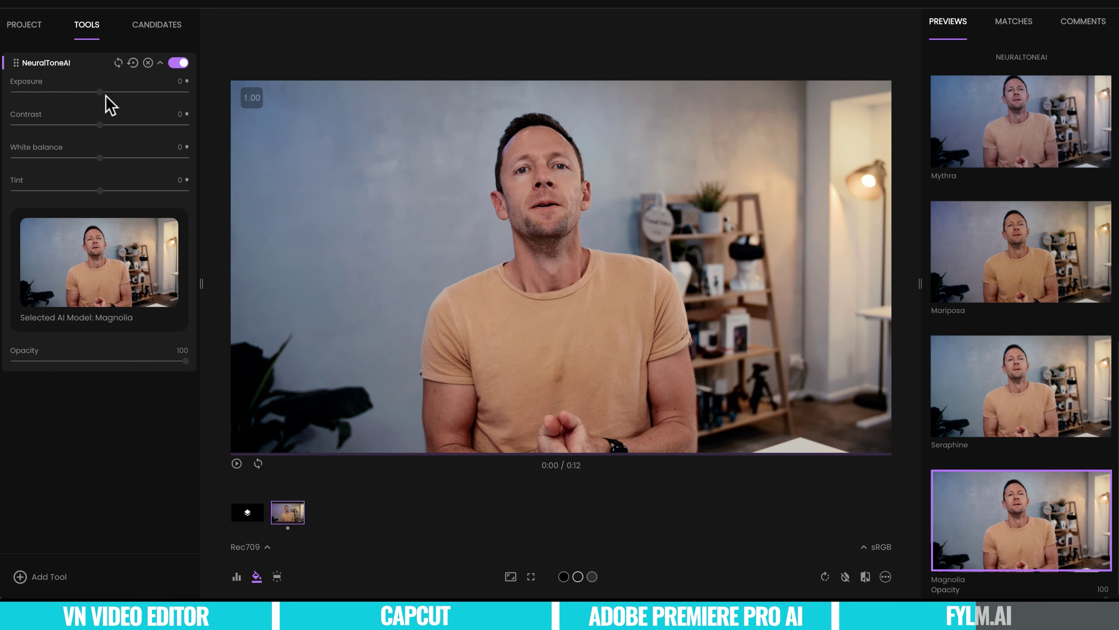
- Set NeuralToneAI's exposure to 0.07 and contrast to -0.11, and compare the image with the tool off and on
left_click_drag(100, 92, 91, 125)
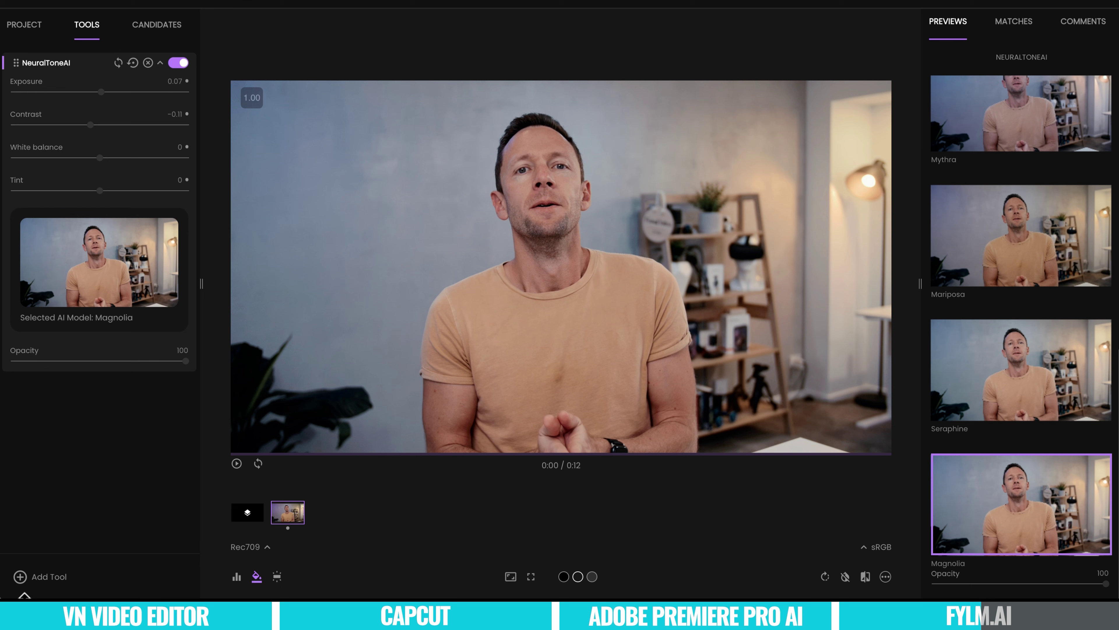
left_click(180, 63)
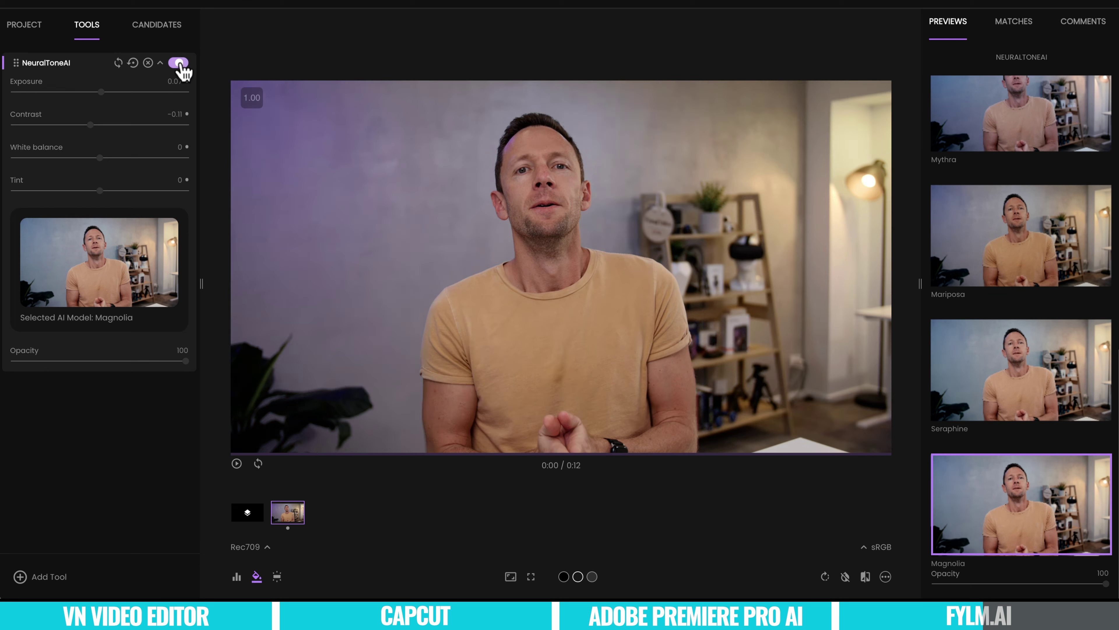
left_click(180, 63)
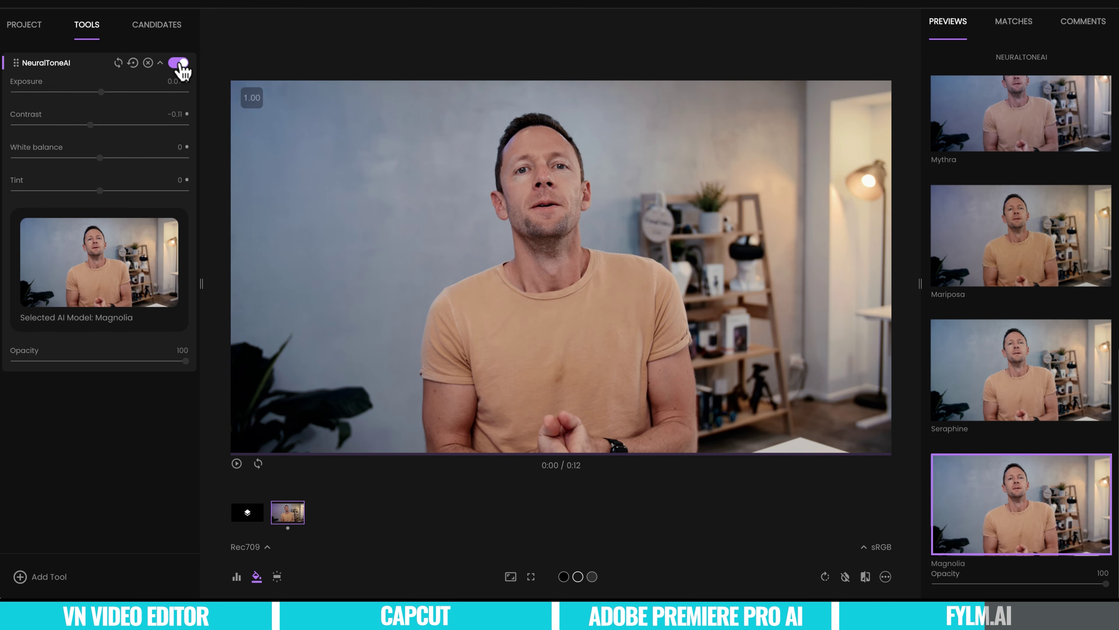
- Open the JB-Cool.mp4 clip and add the NeuralToneAI tool with the Seraphine model
left_click(27, 25)
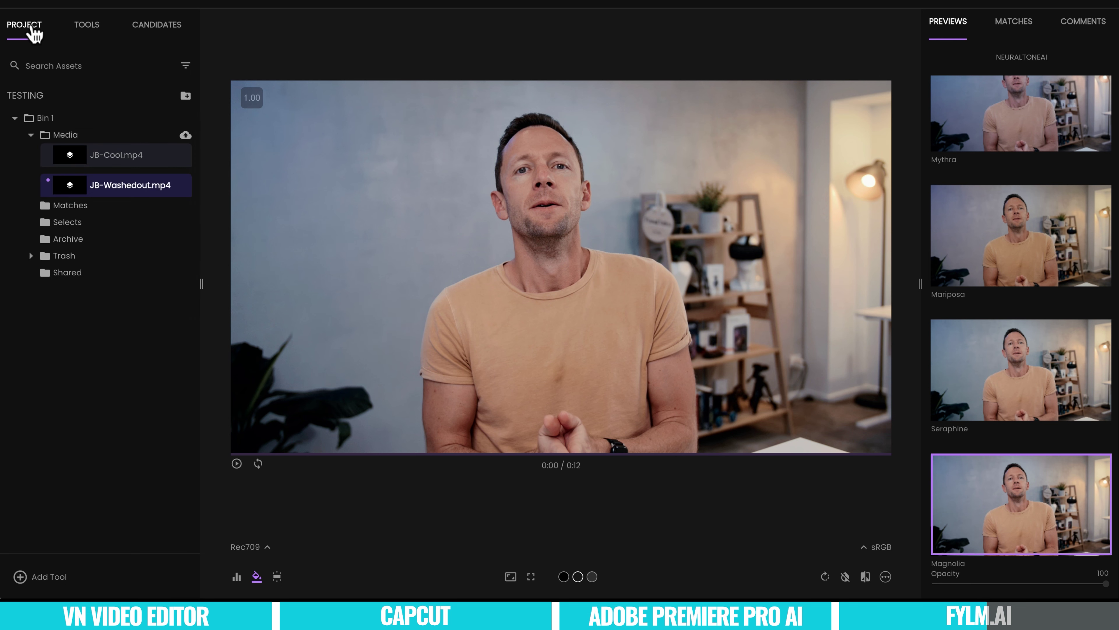
left_click(117, 162)
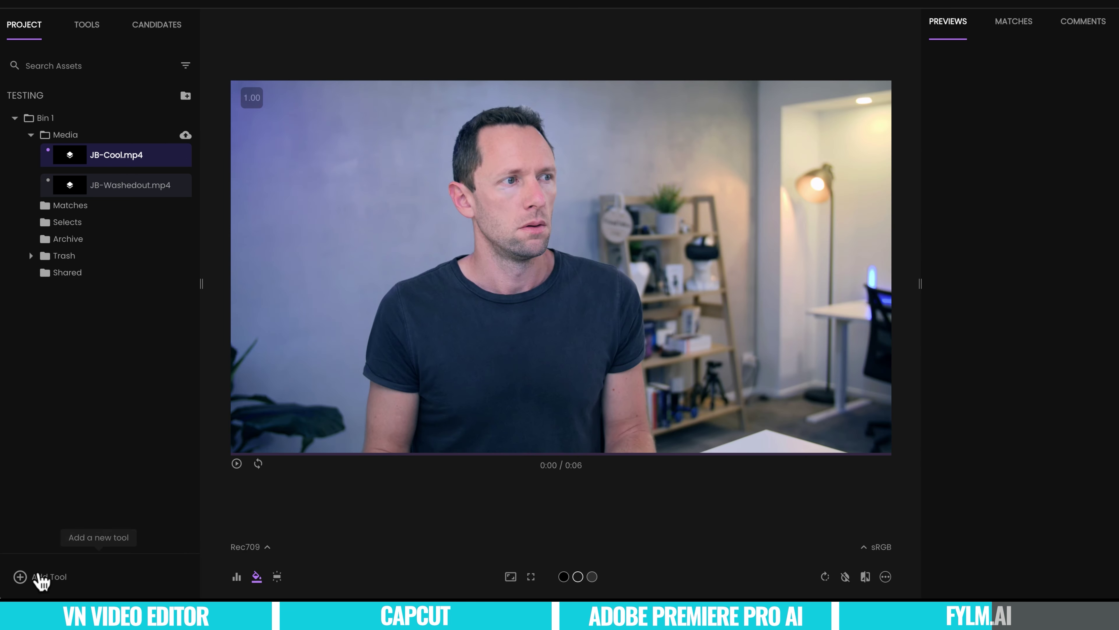
left_click(39, 578)
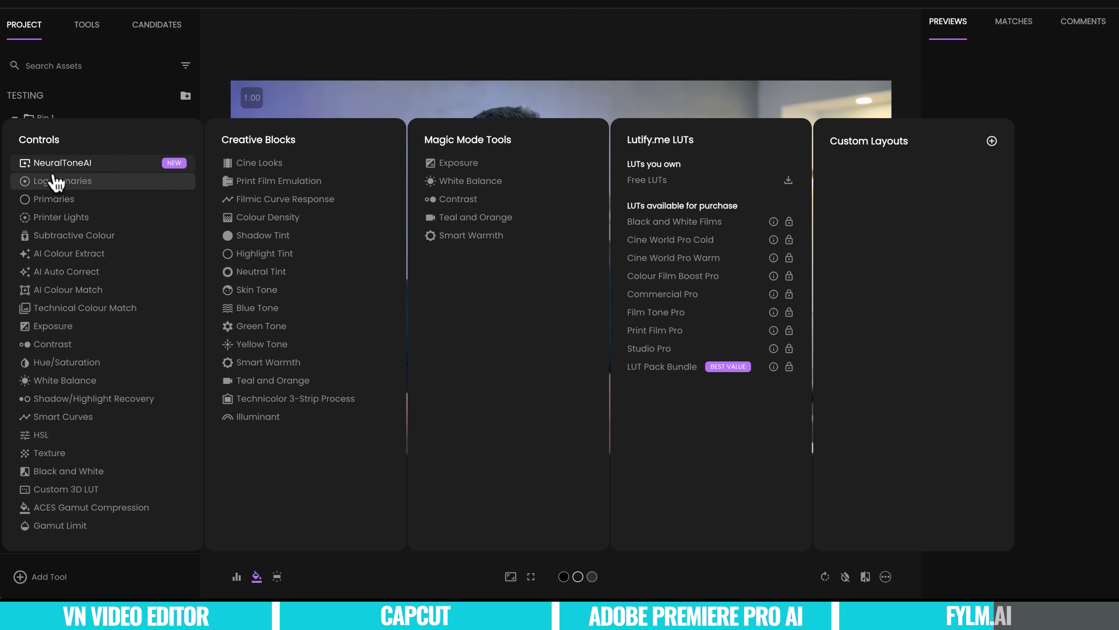
left_click(53, 169)
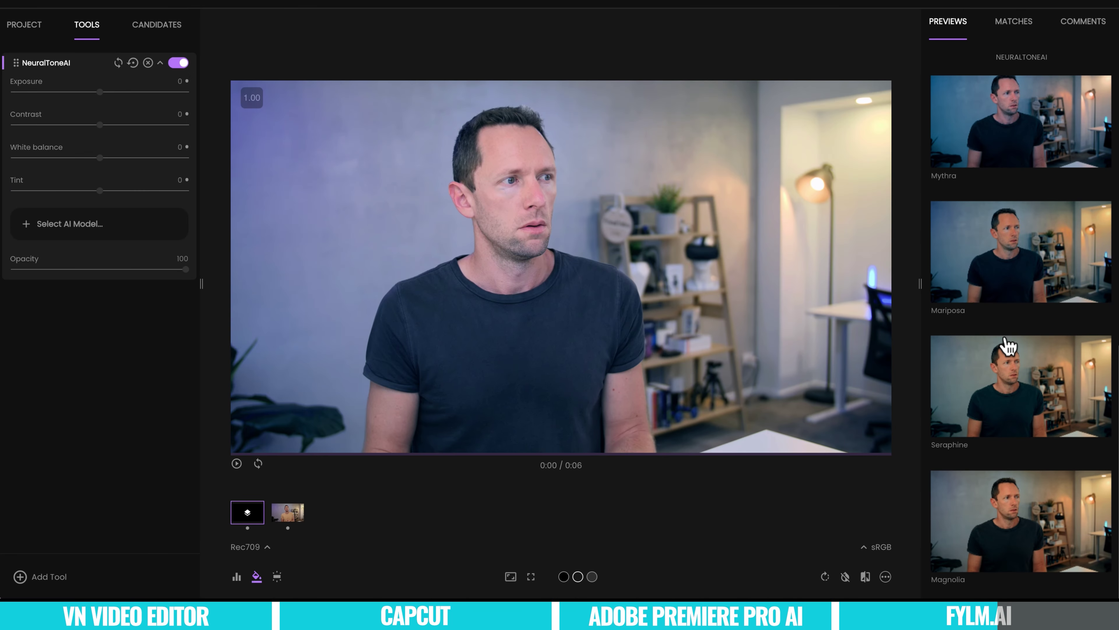
left_click(1025, 412)
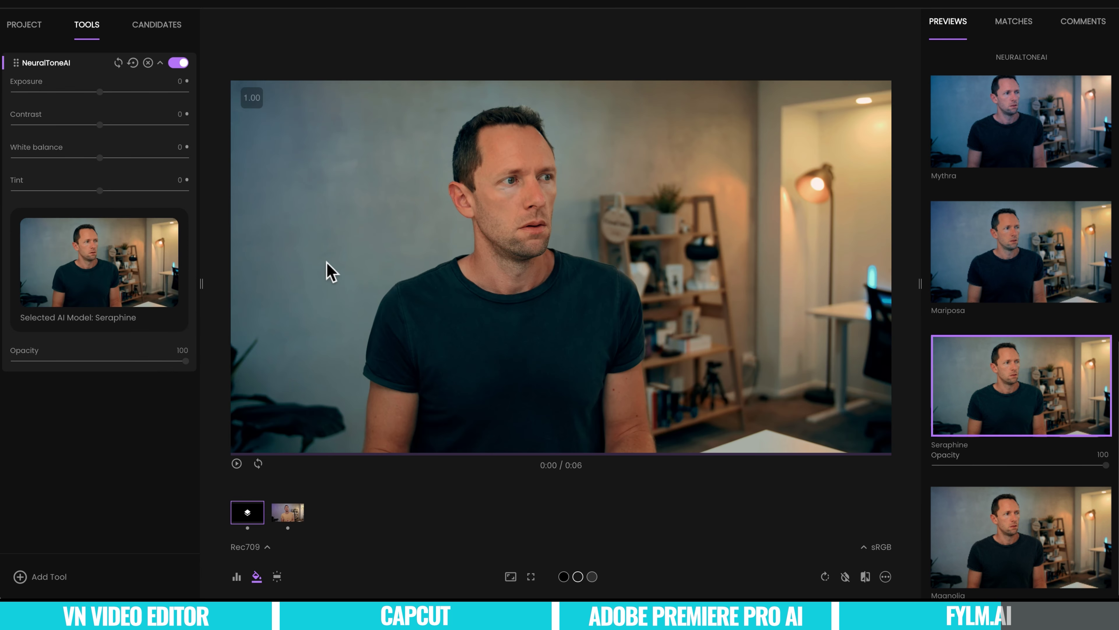
- Raise NeuralToneAI's exposure slightly, set its white balance to -264, and compare the image with the tool off and on
left_click_drag(100, 92, 104, 93)
left_click_drag(99, 158, 94, 161)
left_click(182, 65)
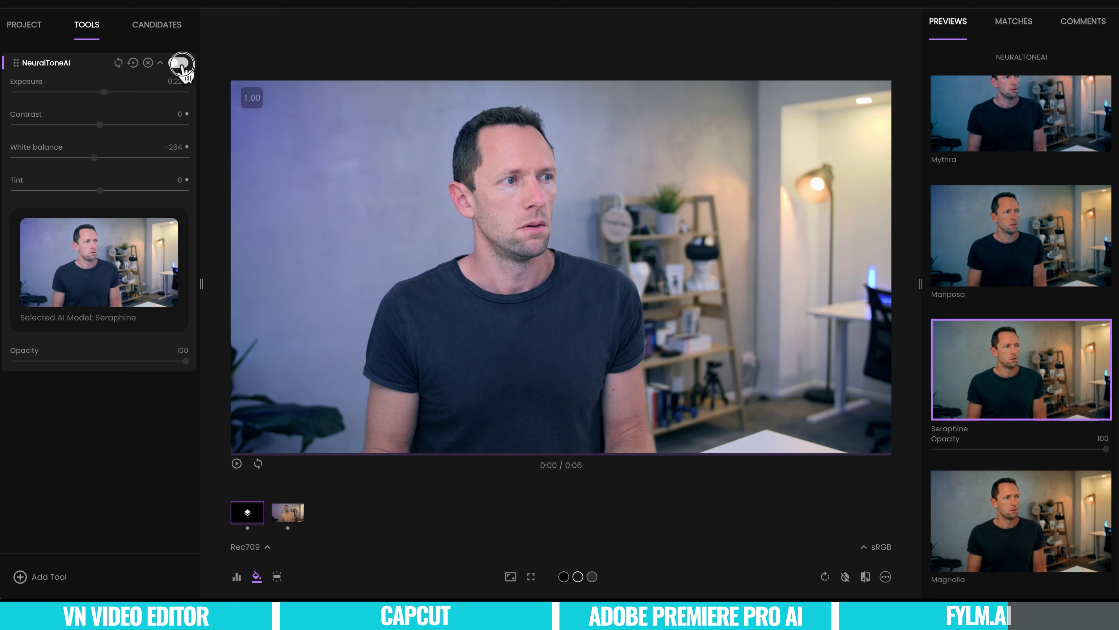
left_click(182, 65)
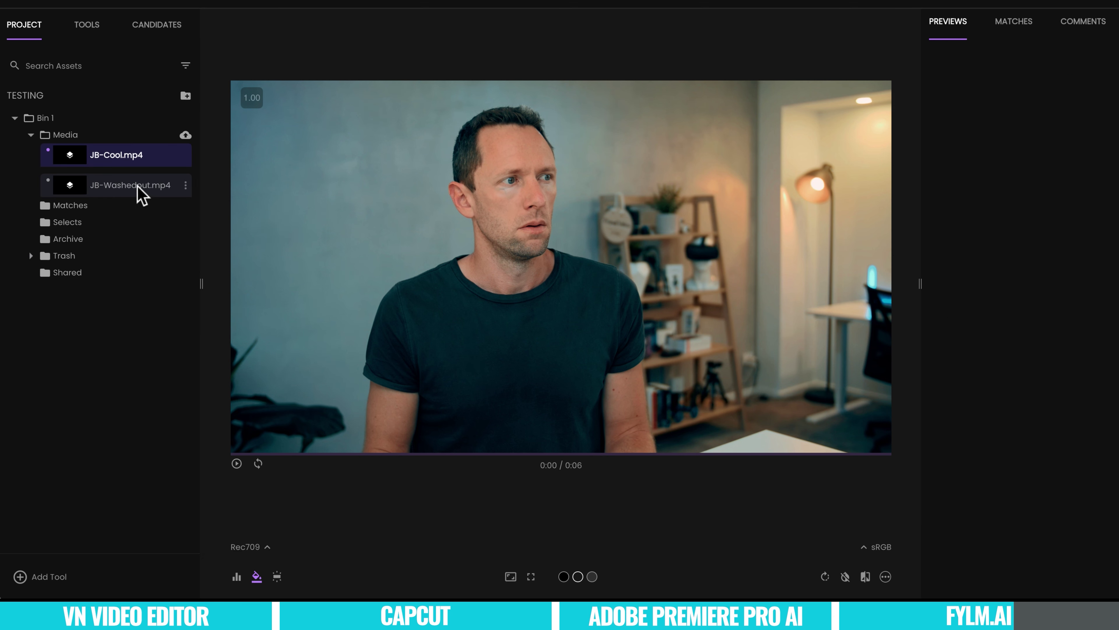
- Return to the JB-Washedout.mp4 clip, remove its NeuralToneAI tool, and start Magic Mode
left_click(138, 188)
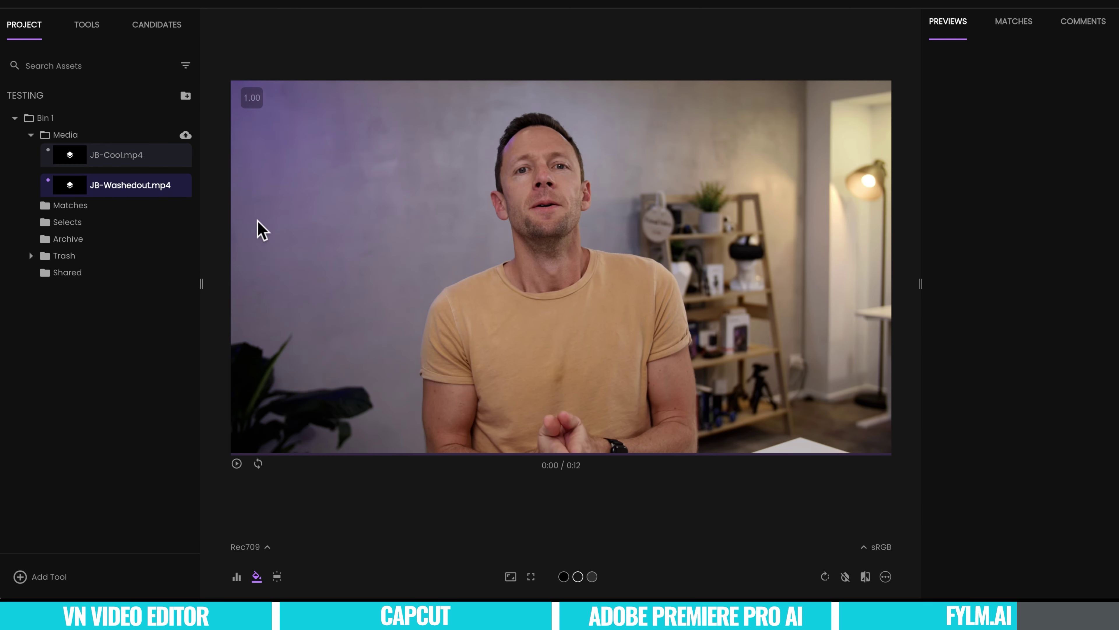
left_click(84, 35)
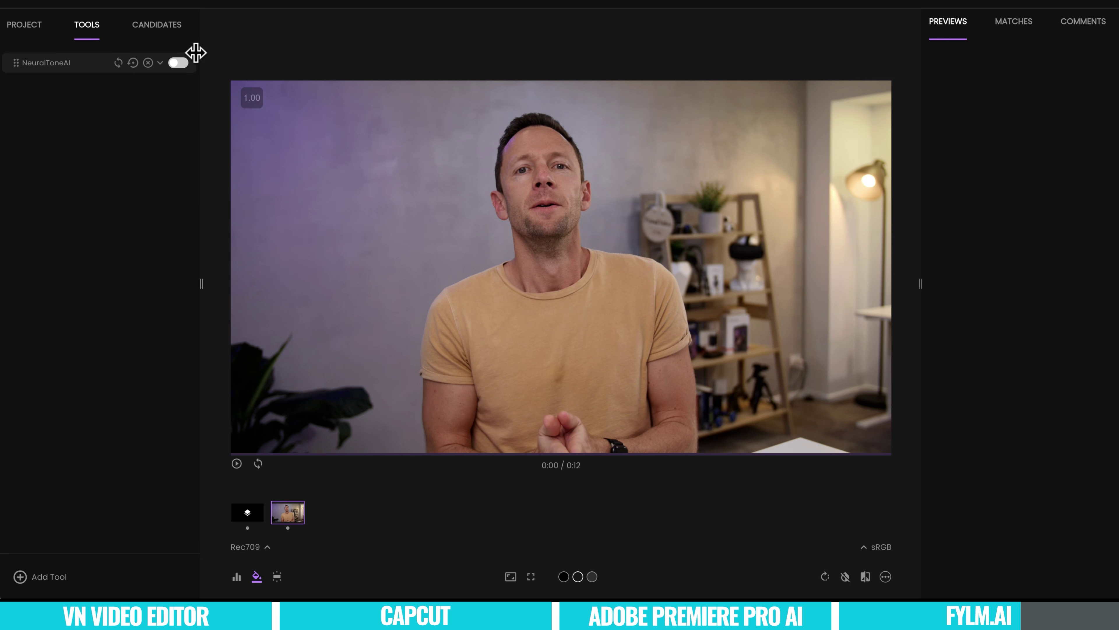
left_click(148, 63)
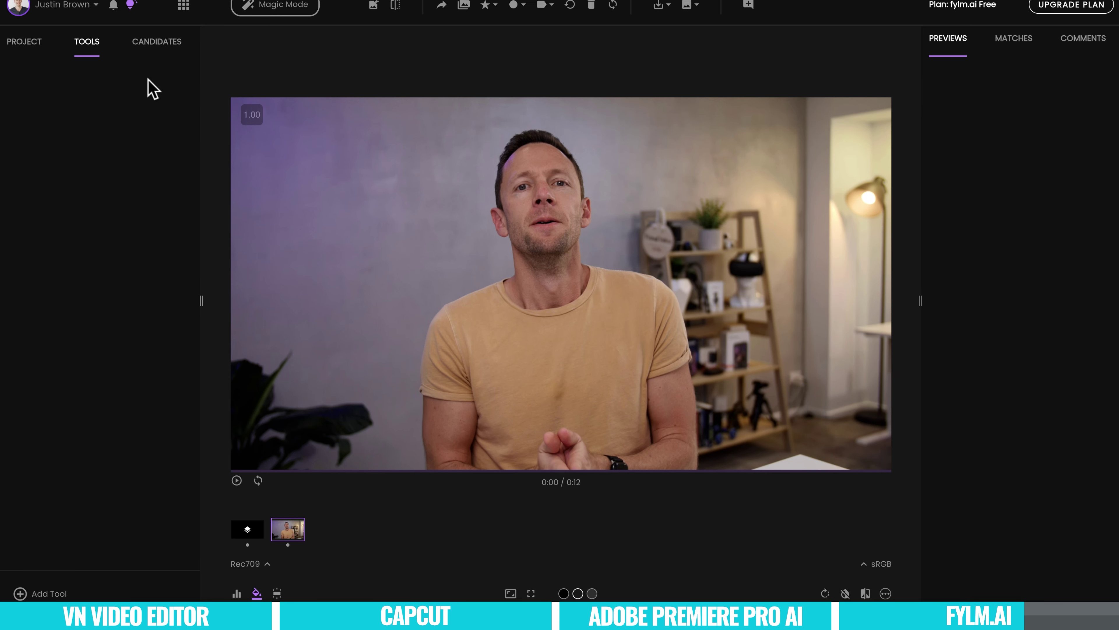
left_click(277, 27)
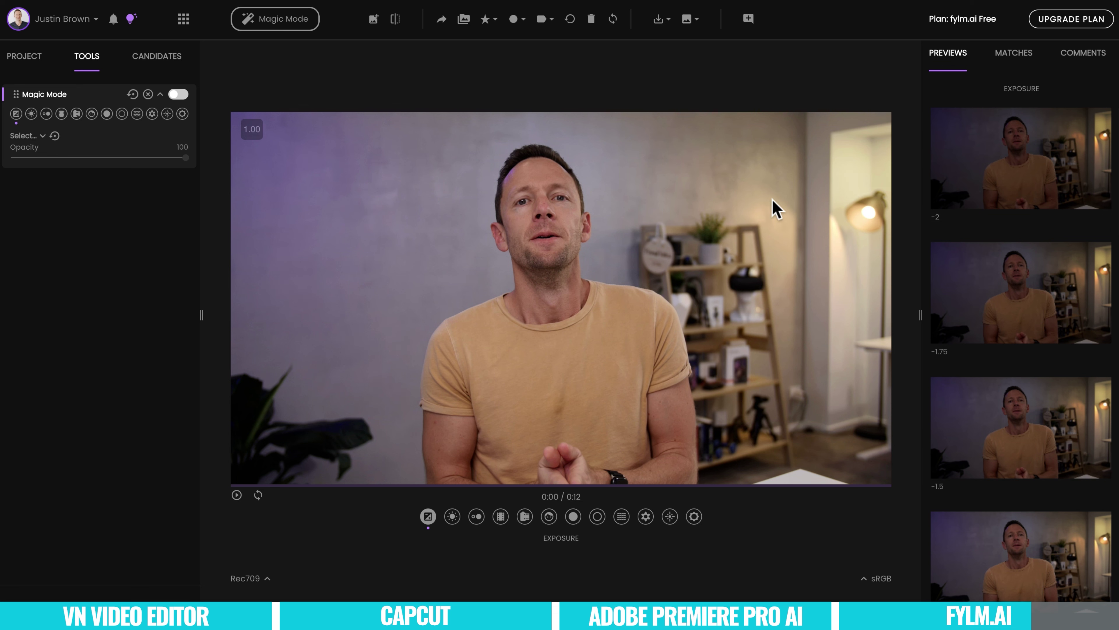
- Try several Magic Mode exposure looks on the clip, including +0.75 and -0.25, and settle on +0.25
left_click(16, 114)
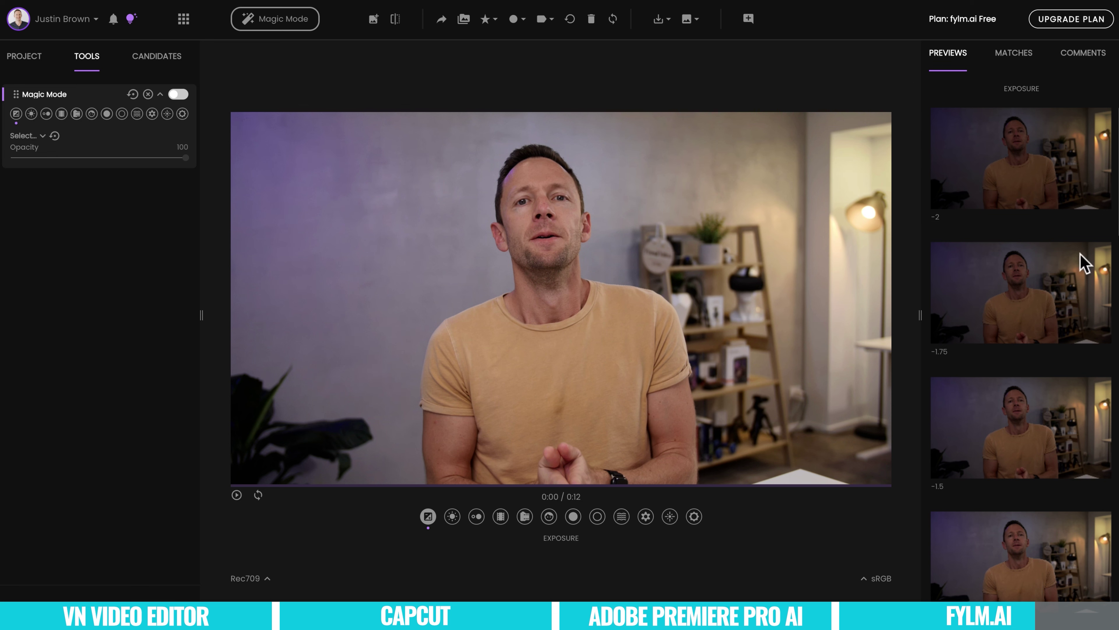
scroll(1089, 359, "down", 5)
scroll(1088, 358, "down", 15)
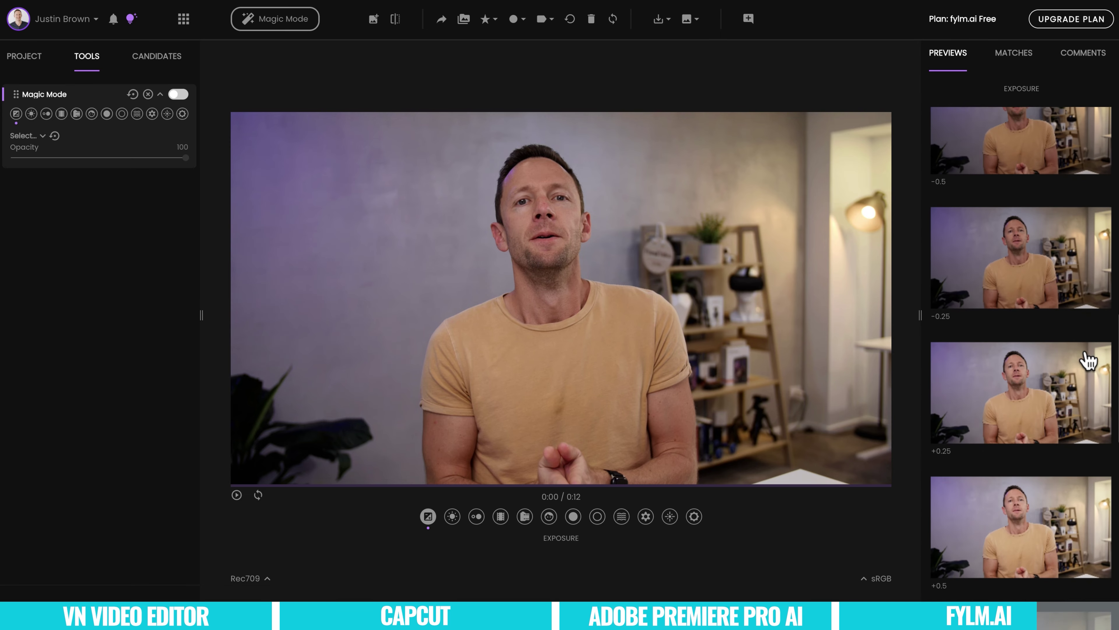
left_click(1031, 178)
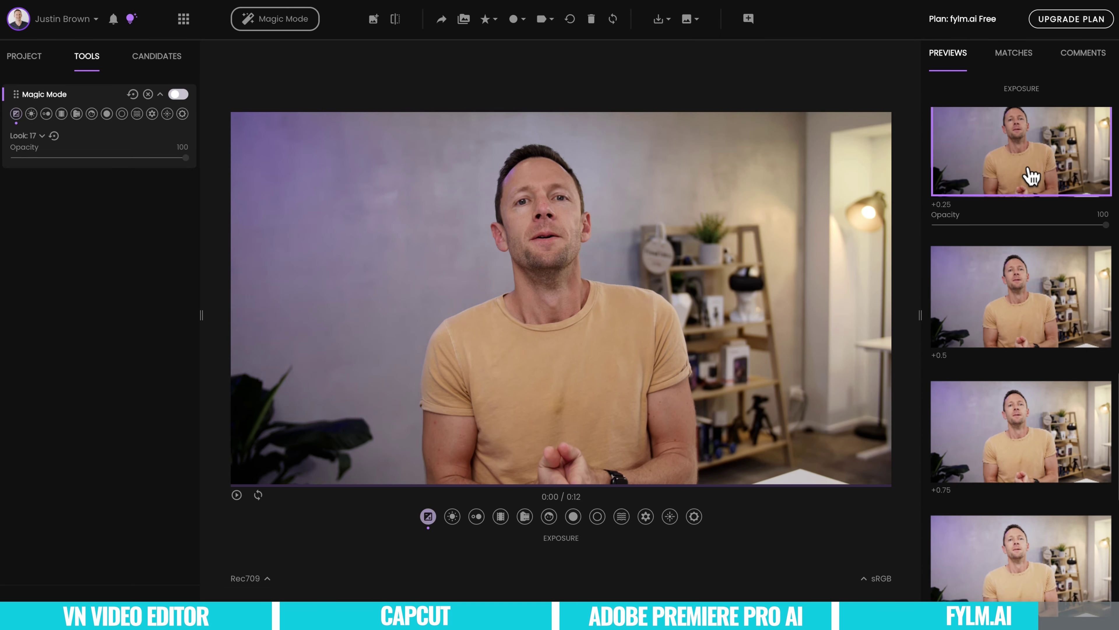
left_click(1050, 300)
left_click(1050, 425)
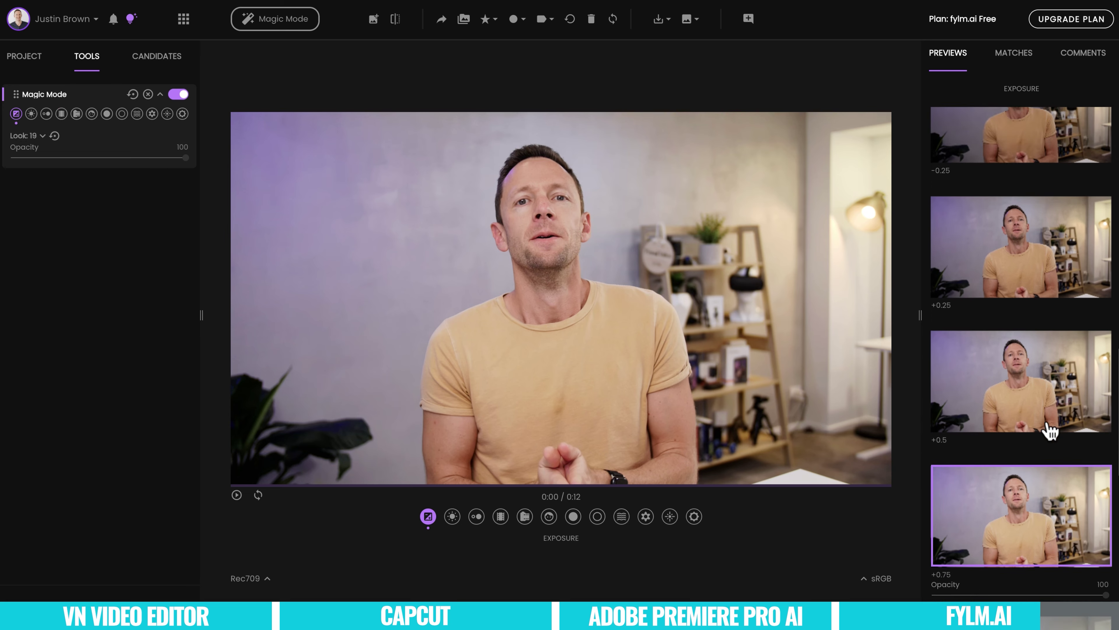
left_click(1007, 299)
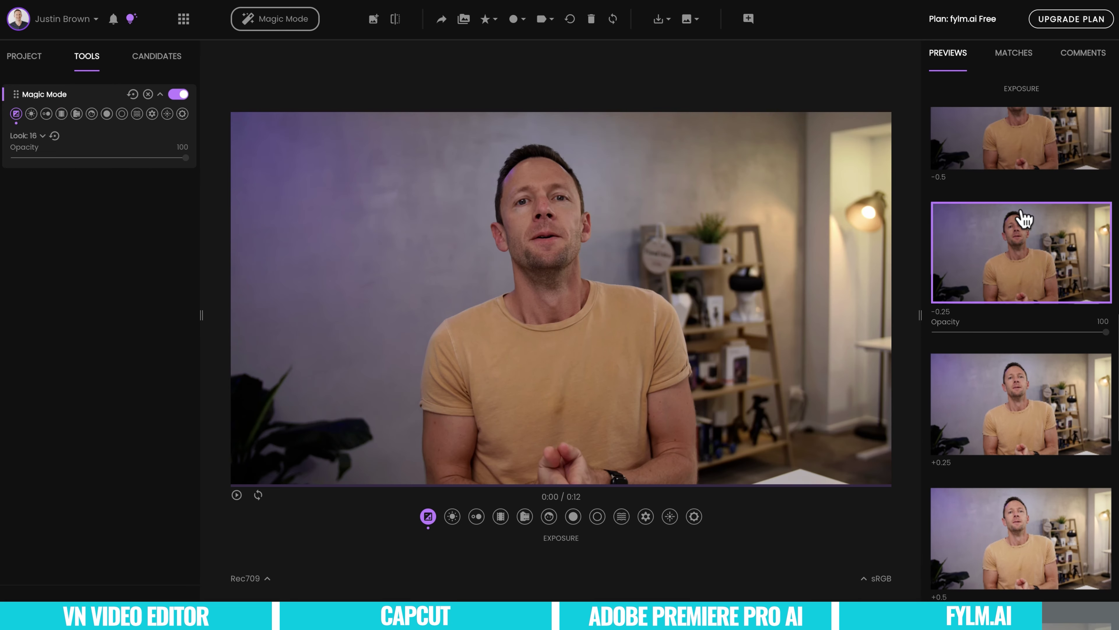
left_click(1047, 401)
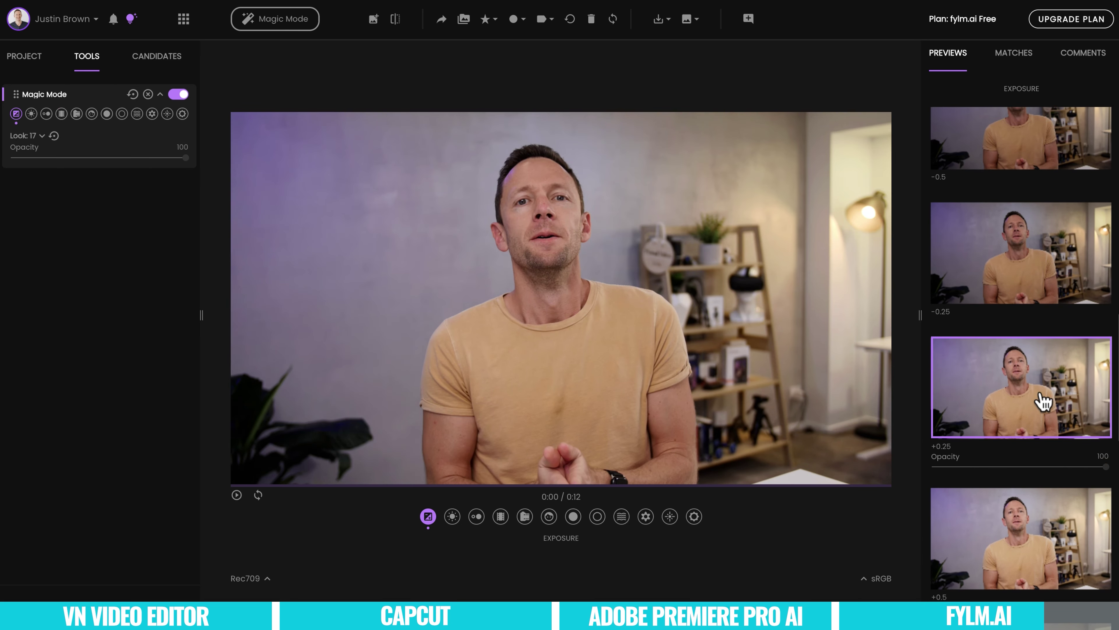
- Try the +2 and -2 Magic Mode white balance looks, settle on -1, and apply the -1 contrast look
left_click(30, 114)
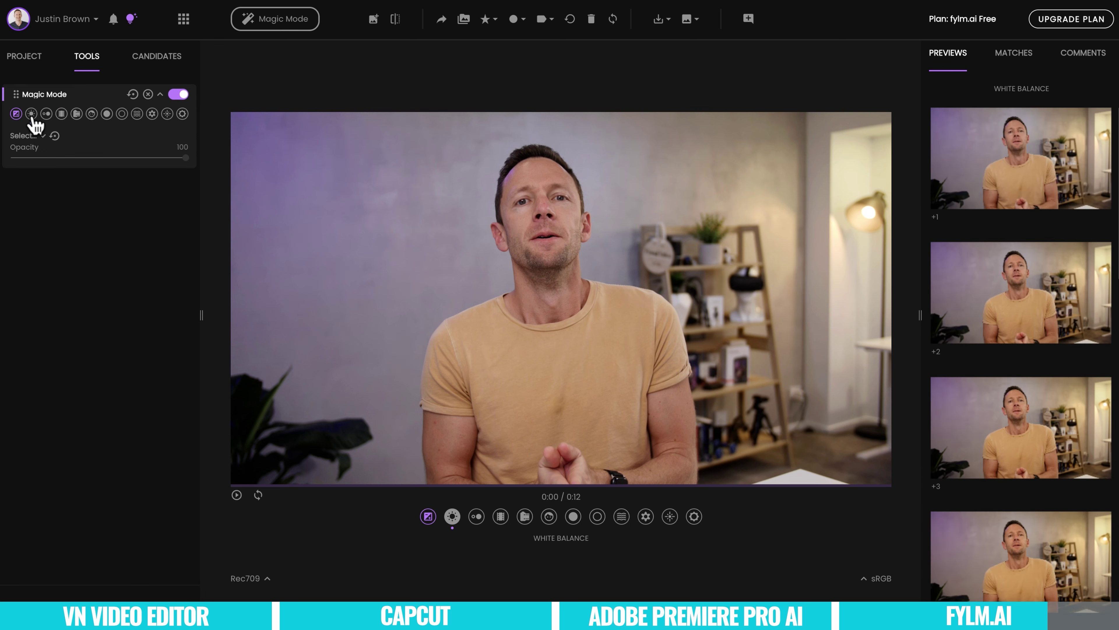
left_click(1002, 313)
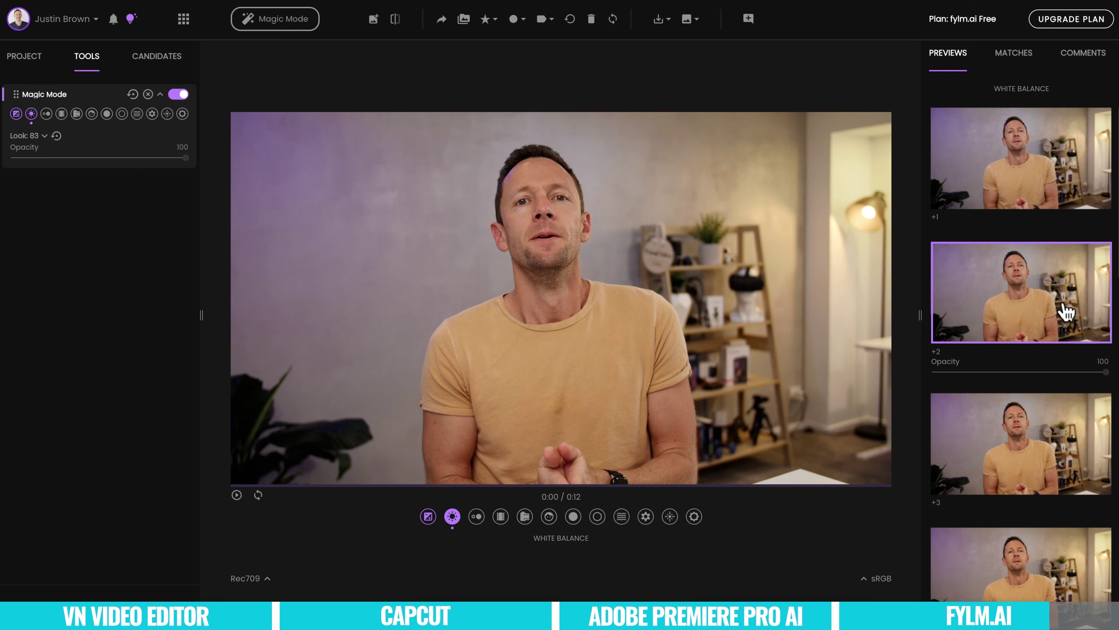
scroll(1067, 313, "down", 10)
left_click(1045, 242)
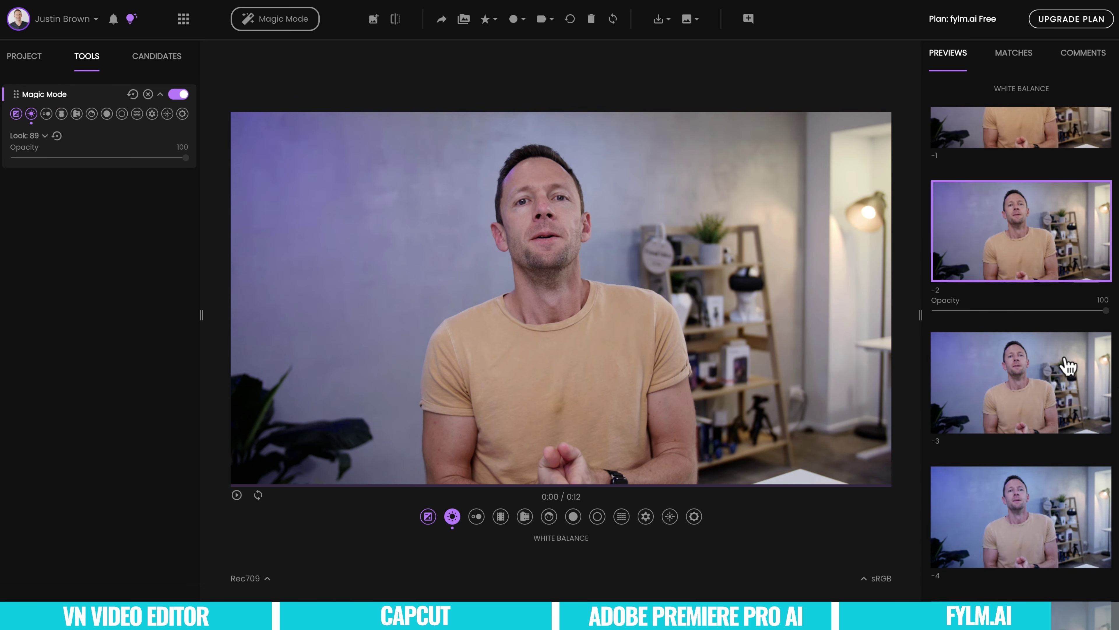
scroll(1048, 219, "up", 2)
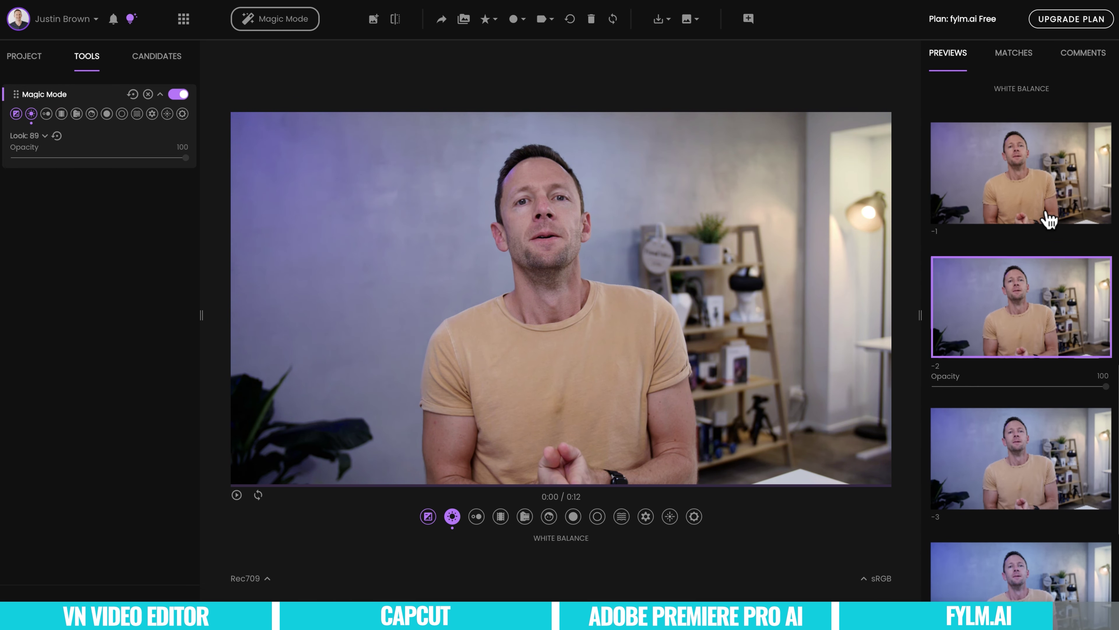
left_click(1049, 218)
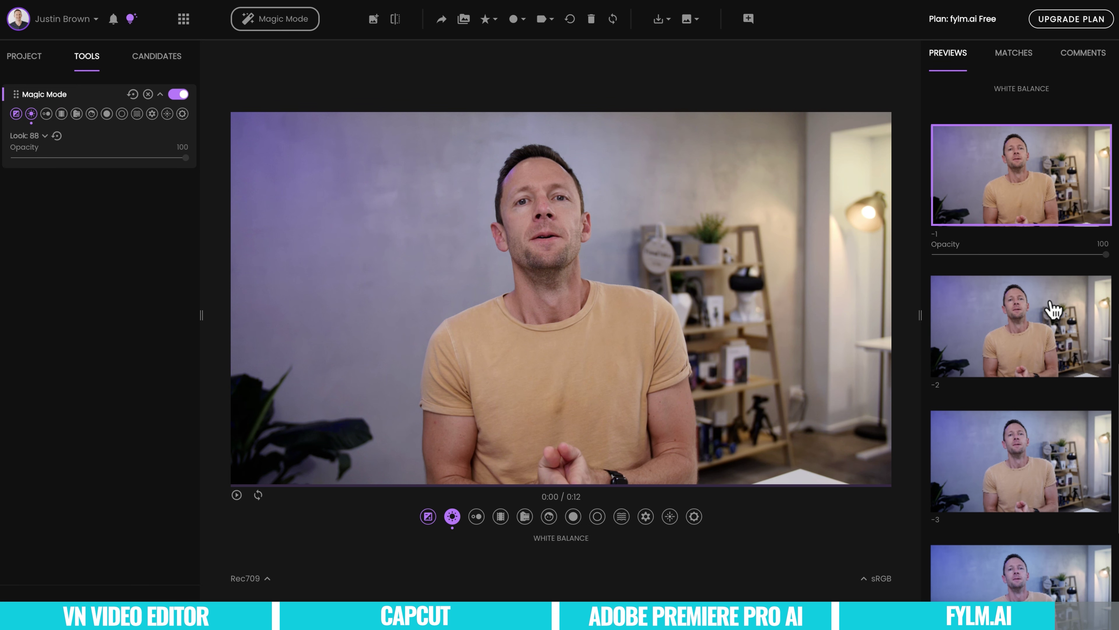
key("Right")
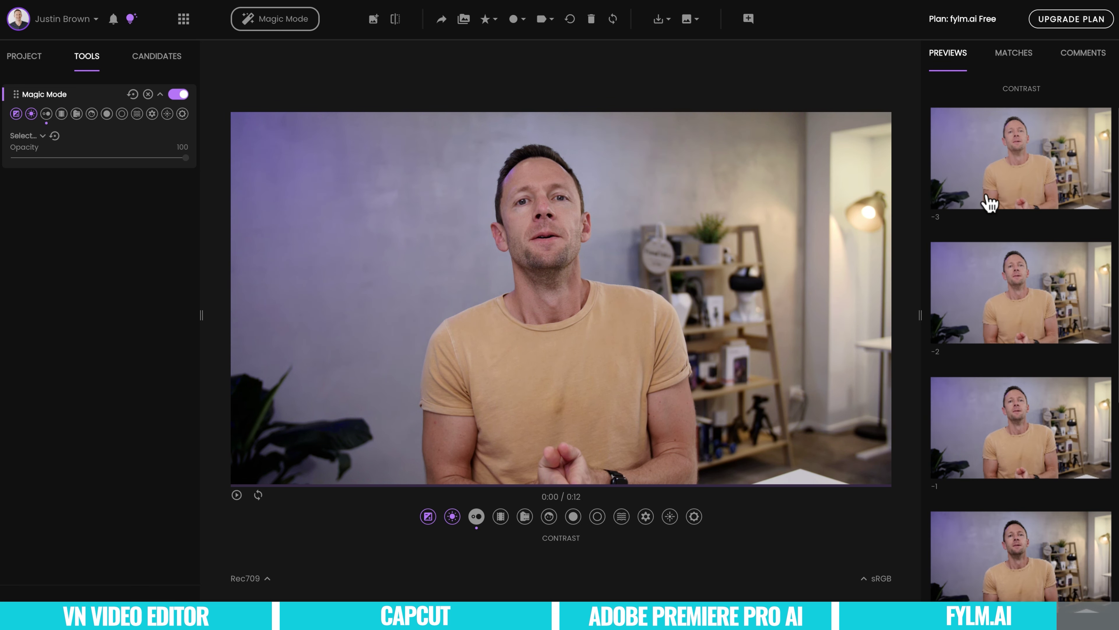
key("Down")
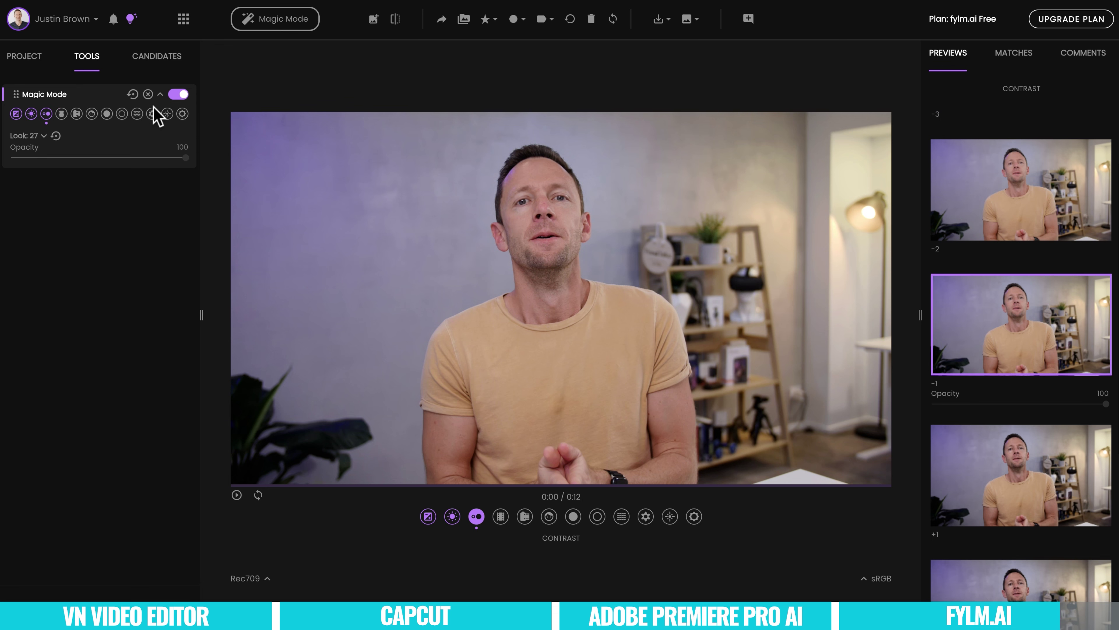
- Compare the clip with Magic Mode off and on, and open the download options
left_click(179, 96)
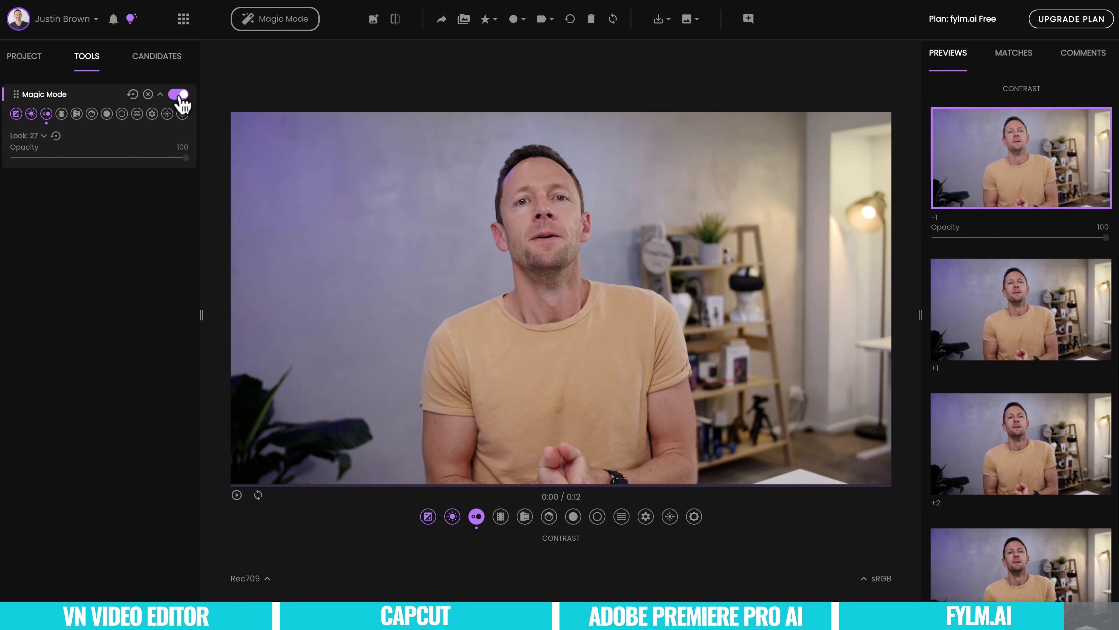
left_click(180, 95)
left_click(180, 95)
left_click(663, 24)
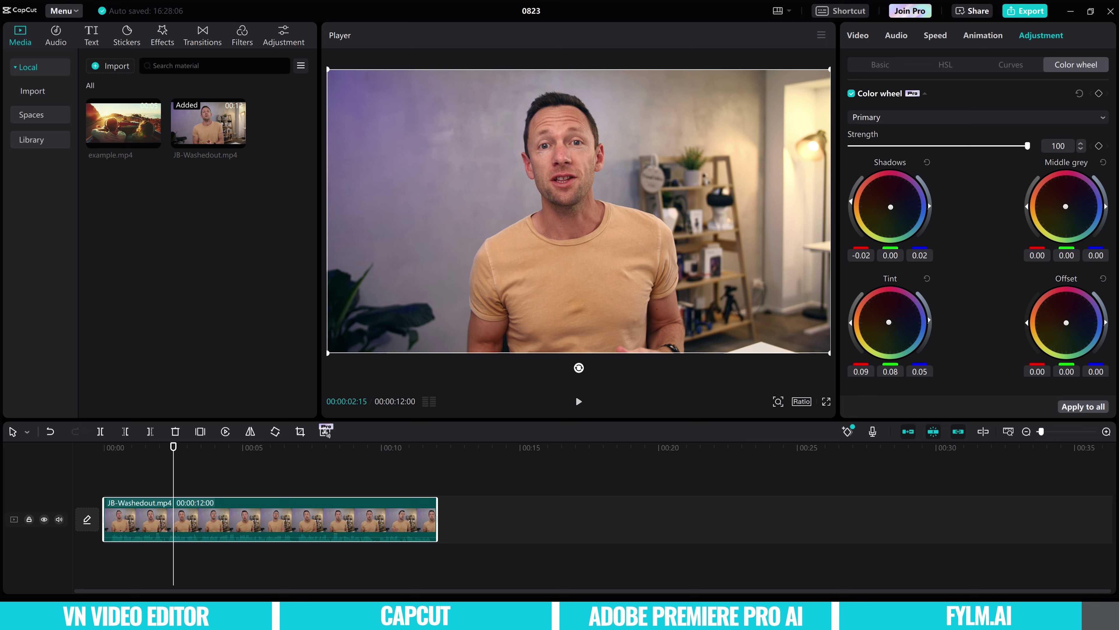
- Switch to CapCut, look through the clip's audio, speed and video settings, and open the LUT list in the basic adjustments
left_click(896, 35)
left_click(935, 36)
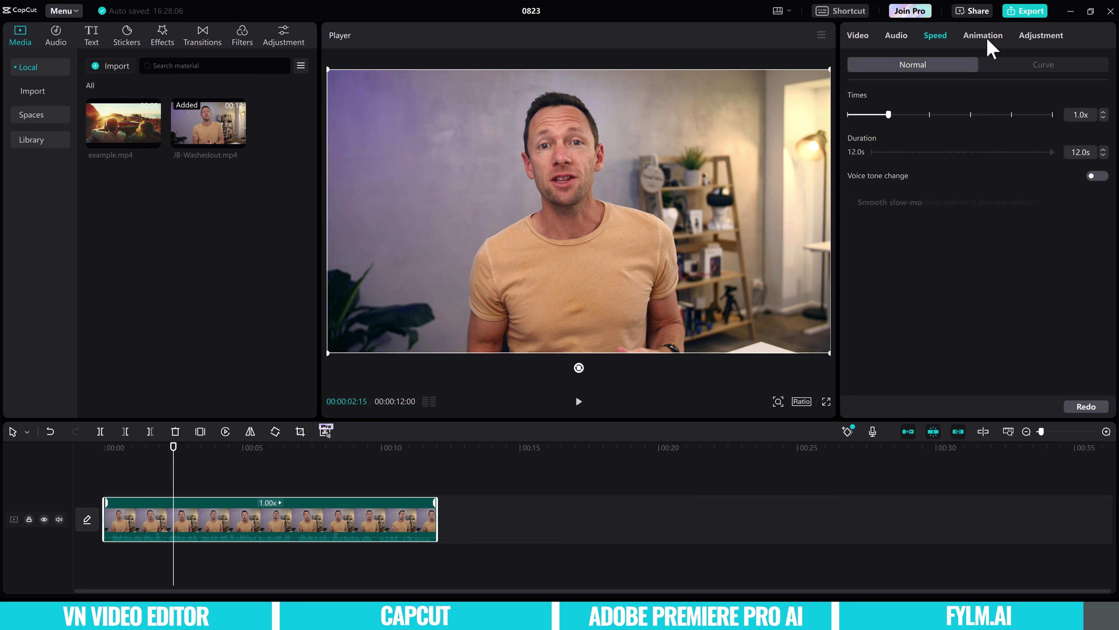
left_click(856, 36)
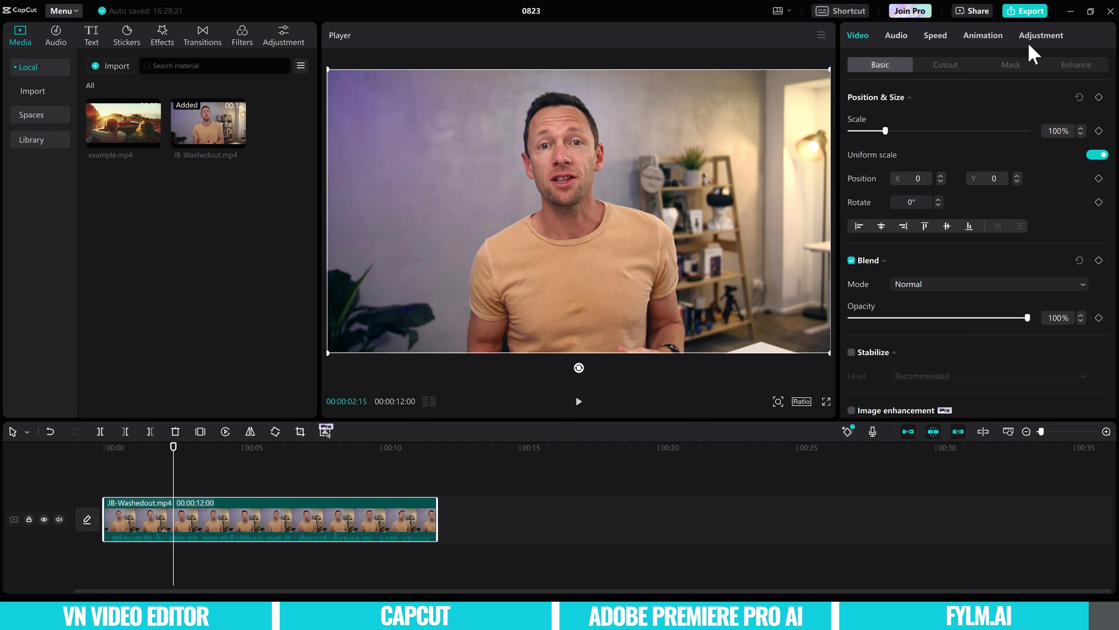
left_click(1041, 36)
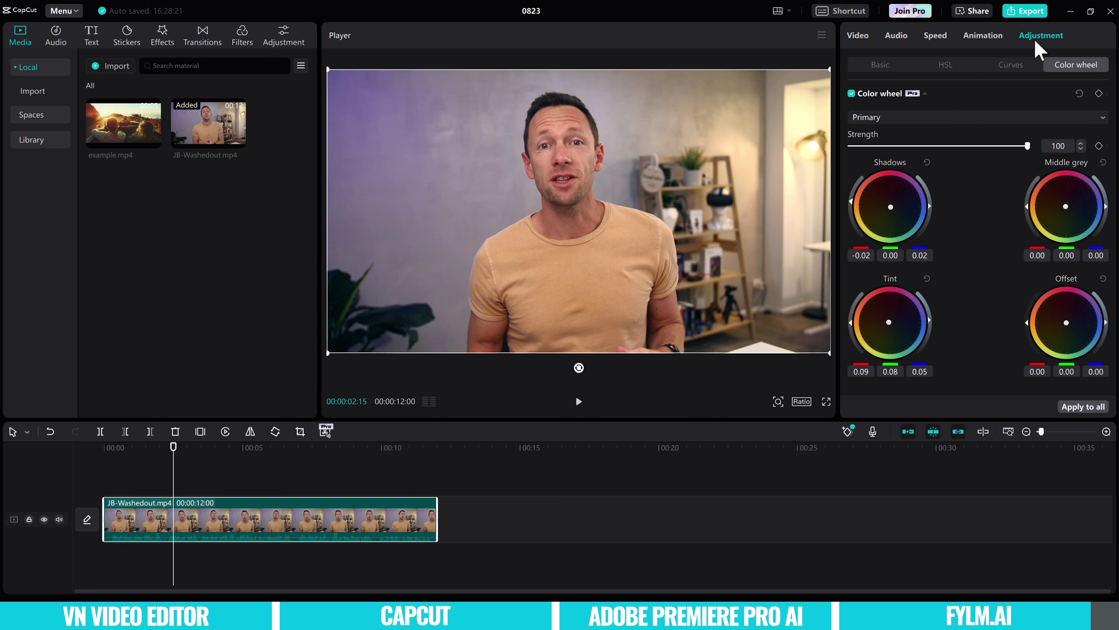
left_click(892, 71)
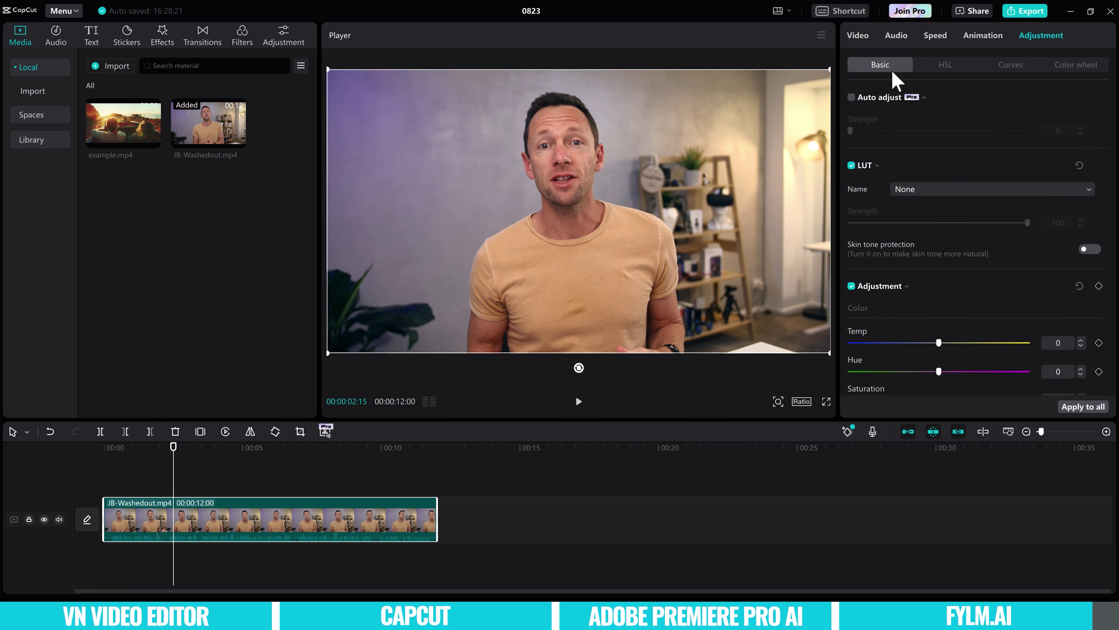
left_click(958, 191)
left_click(959, 187)
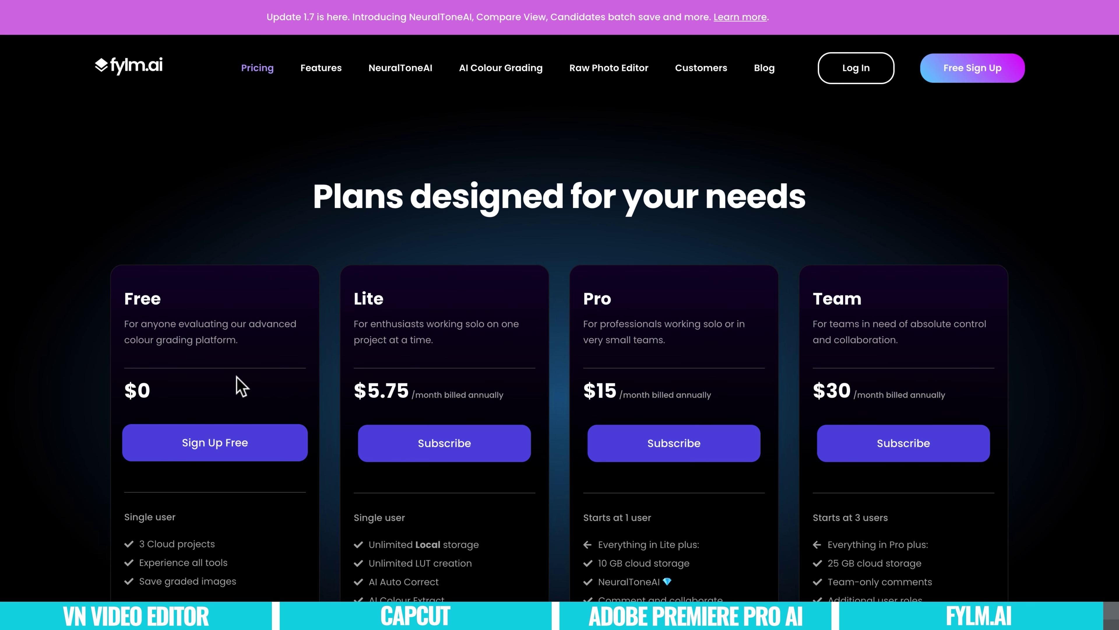
- Switch to the fylm.ai pricing page and examine what the Free, Lite, Pro and Team plans include
scroll(237, 381, "down", 3)
scroll(236, 375, "down", 2)
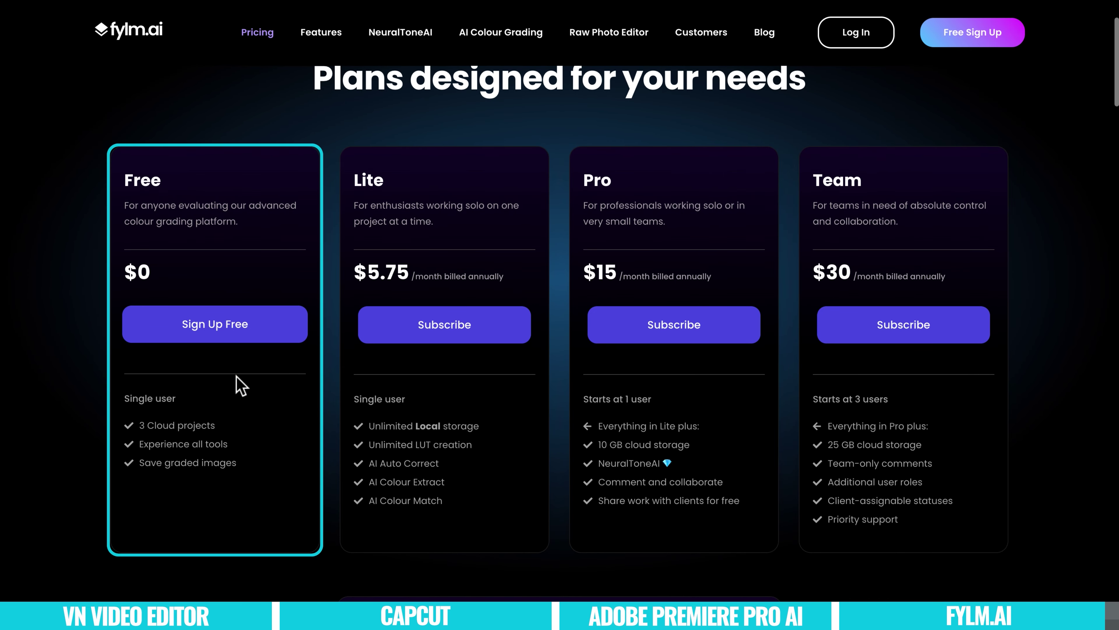